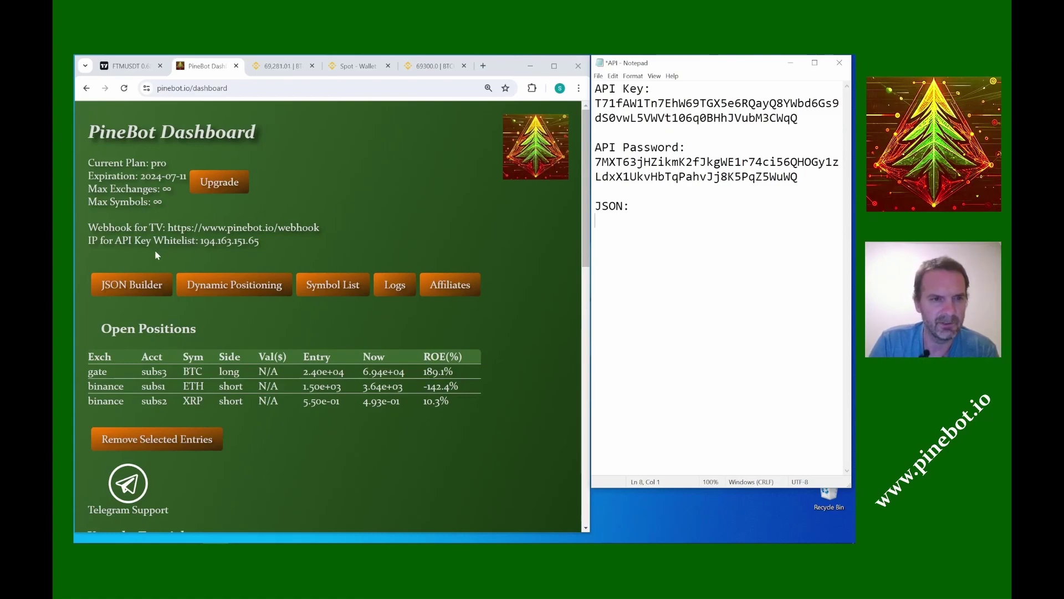
# Step: Open the JSON Builder order form from the PineBot Dashboard
pyautogui.click(130, 286)
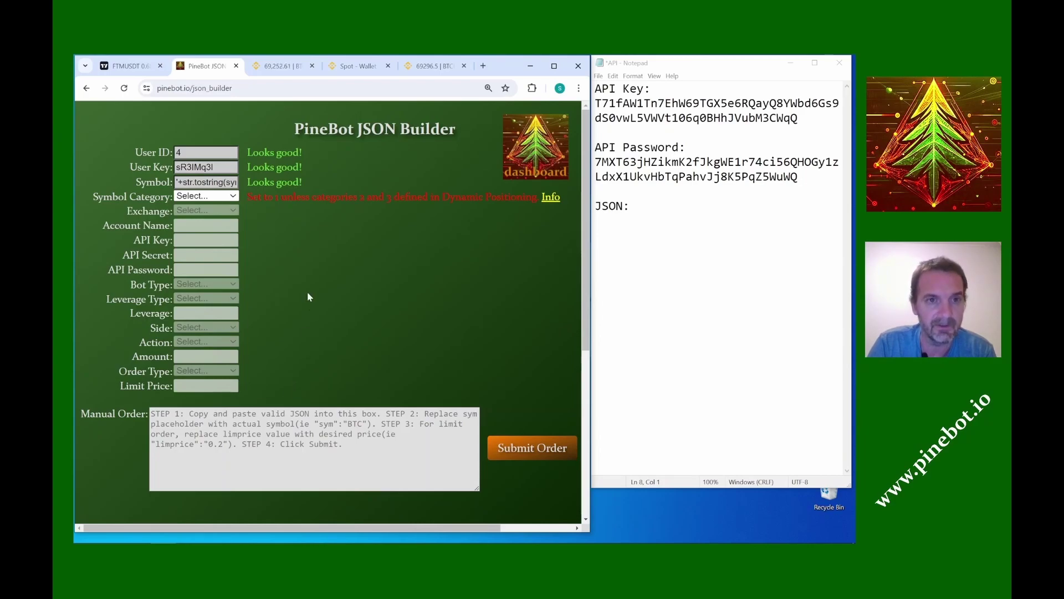
# Step: Review the FTMUSDT 4-hour chart's mid-February Long Entry and Short Exit markers
pyautogui.click(131, 69)
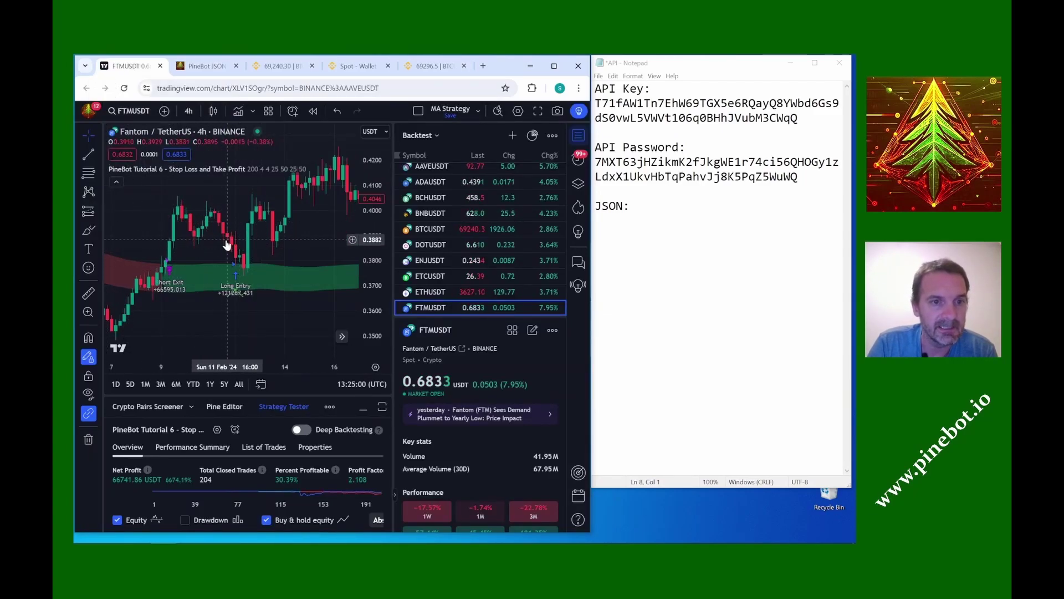
pyautogui.scroll(2, 235, 250)
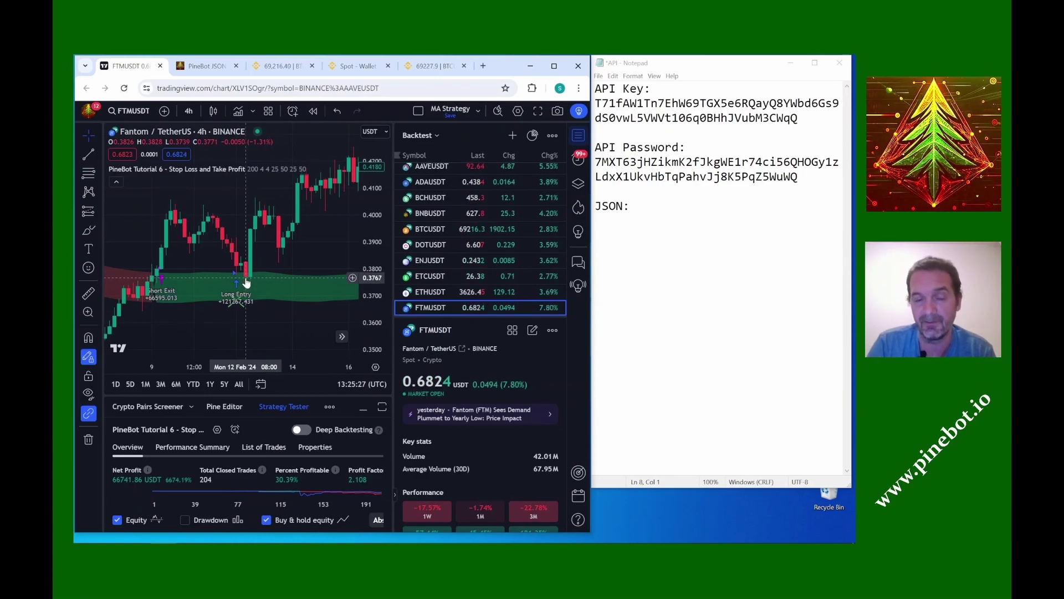
pyautogui.hscroll(10, 252, 277)
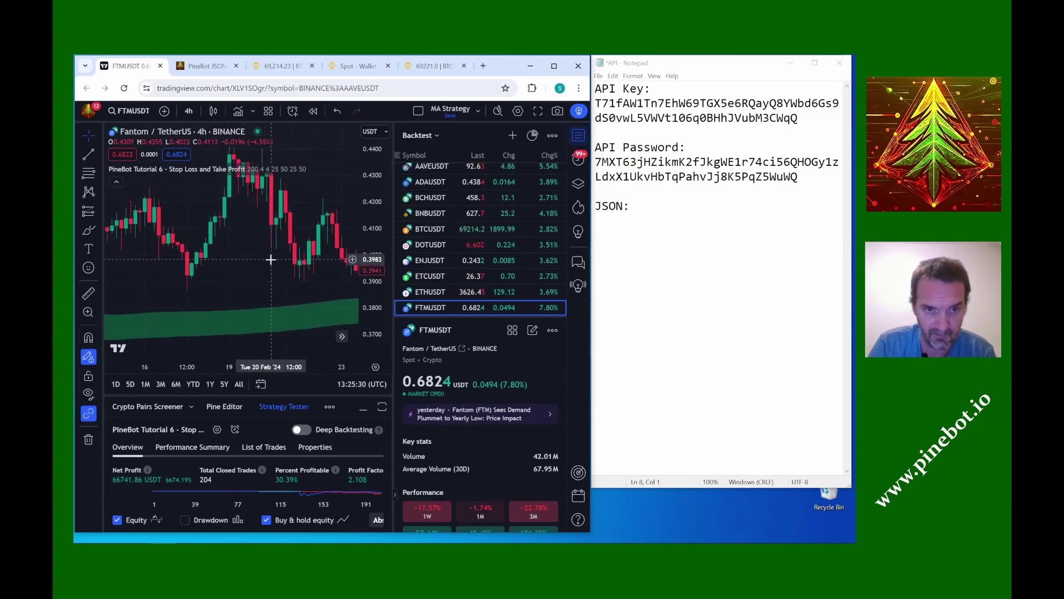
pyautogui.hscroll(10, 271, 259)
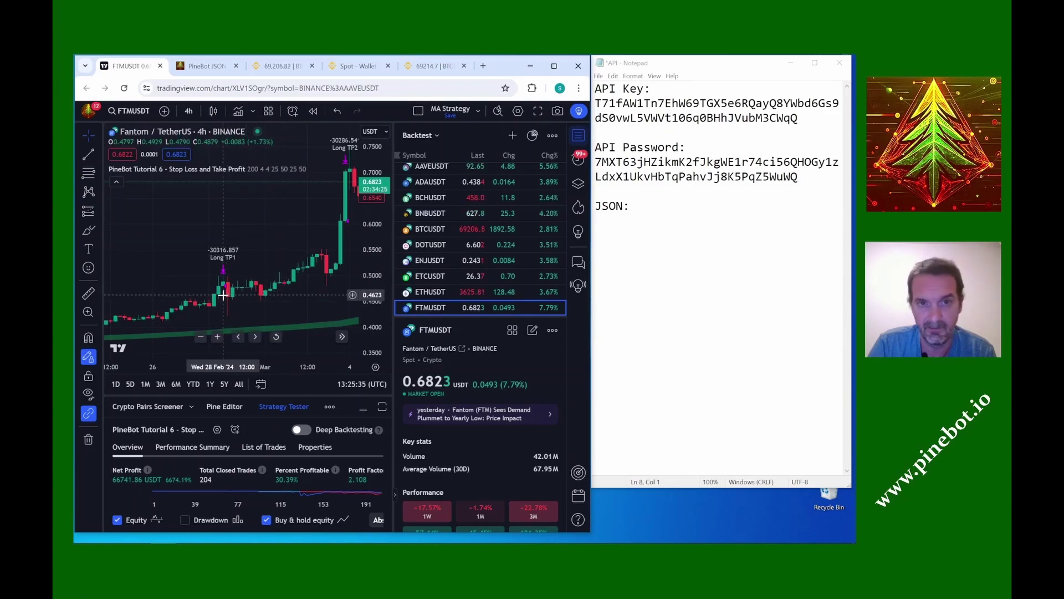
pyautogui.hscroll(-10, 191, 278)
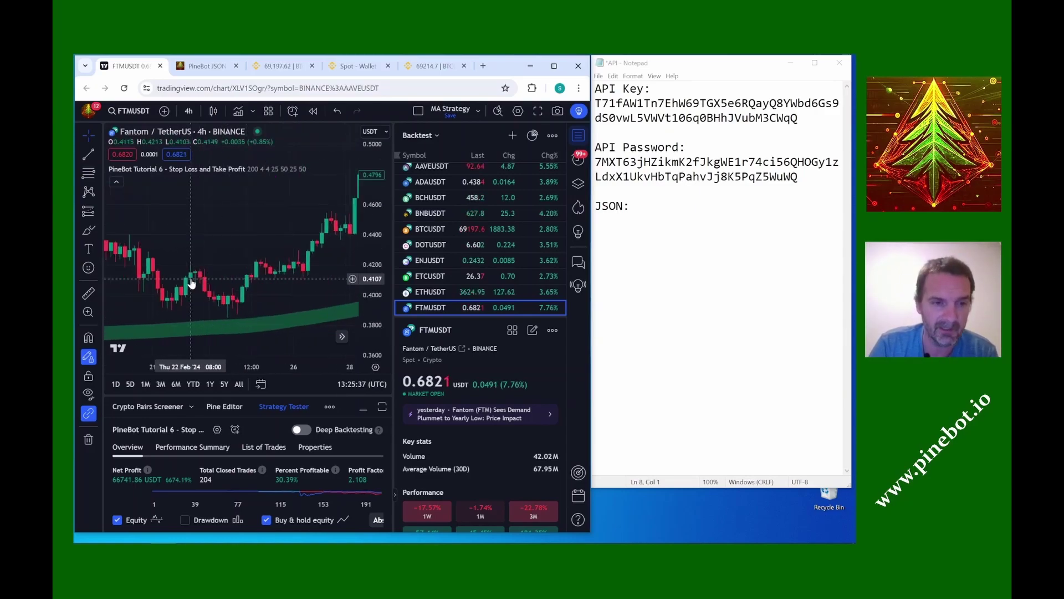
pyautogui.hscroll(-3, 190, 278)
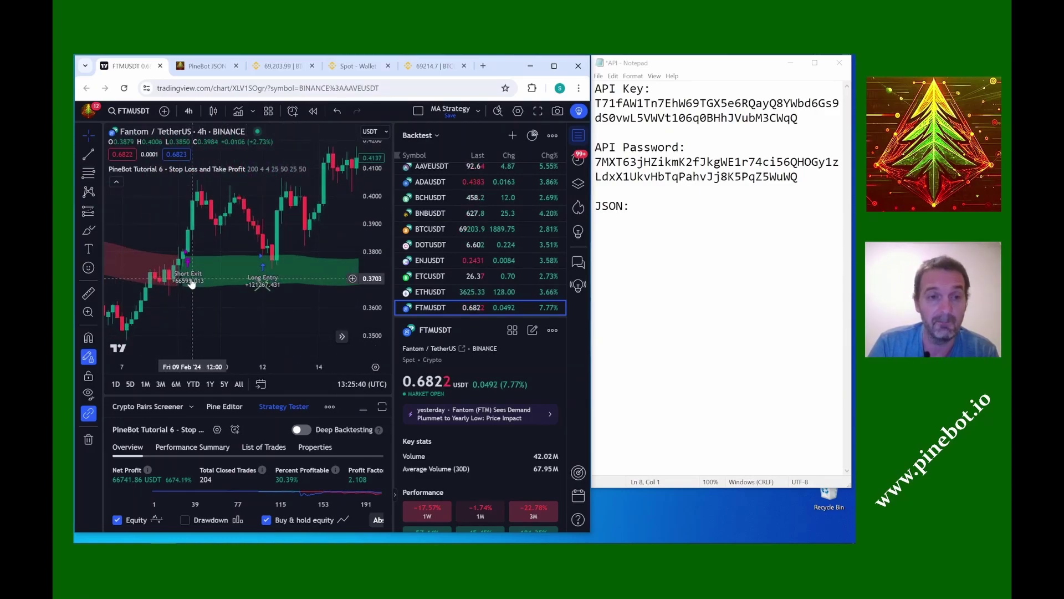
pyautogui.hscroll(-2, 190, 278)
pyautogui.hscroll(1, 190, 278)
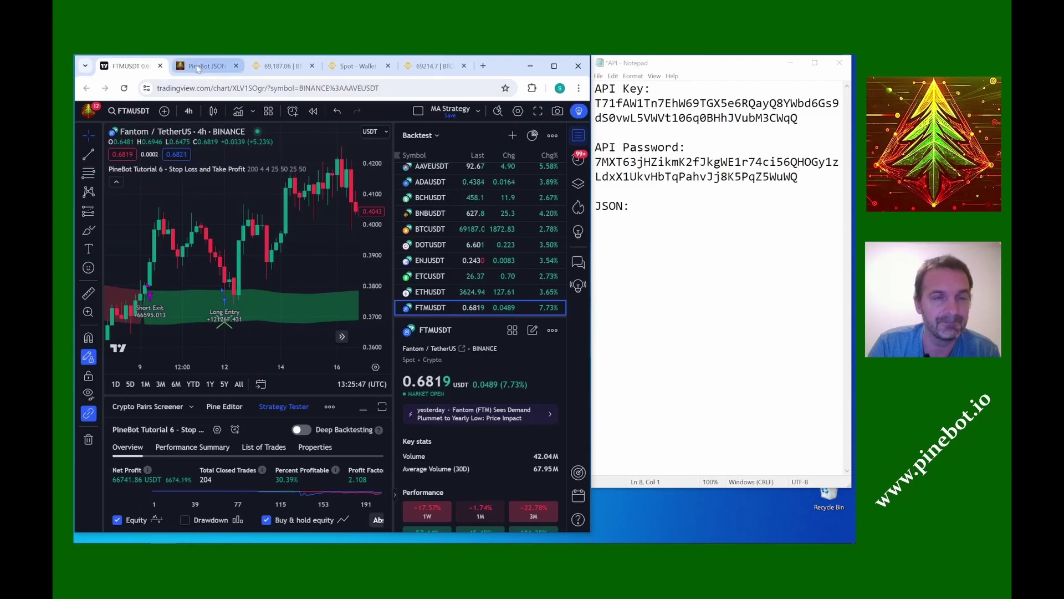
# Step: Choose Symbol Category 1 and exchange binance, enter account name main, and select the stored API key
pyautogui.click(197, 69)
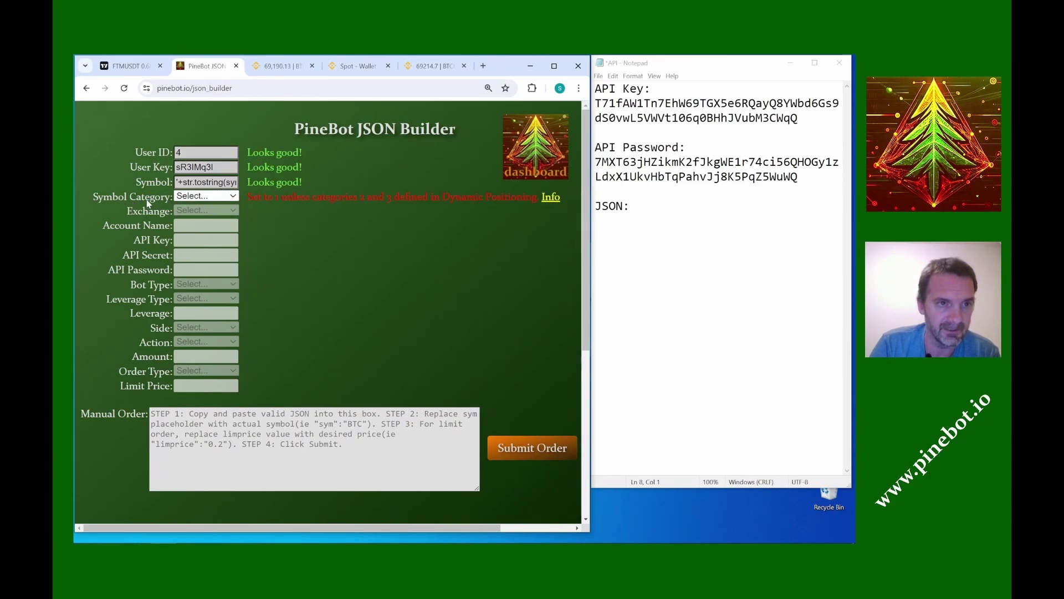
pyautogui.click(189, 196)
pyautogui.click(186, 218)
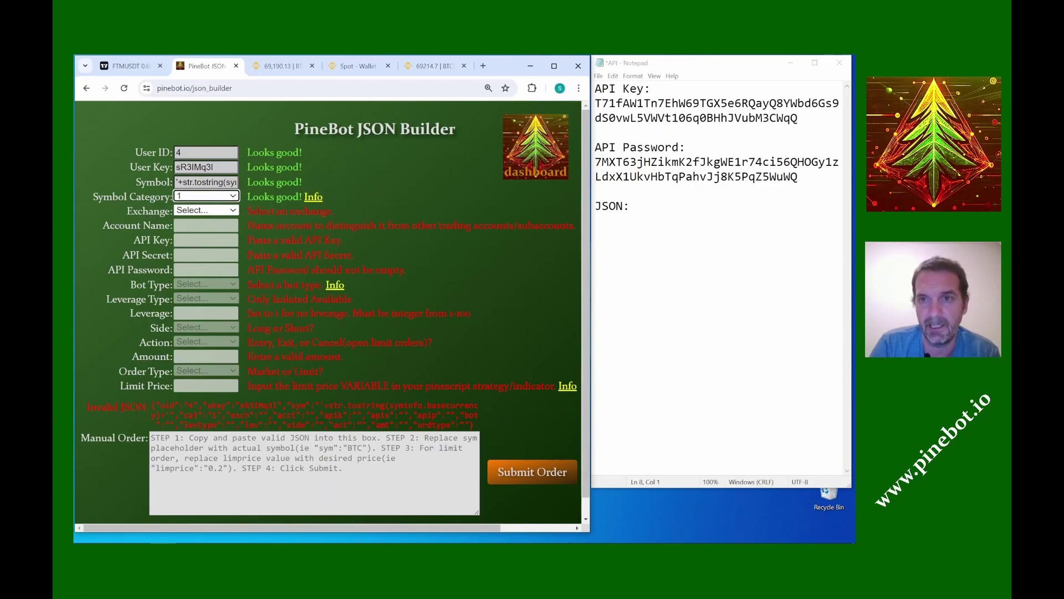
pyautogui.click(204, 212)
pyautogui.click(175, 242)
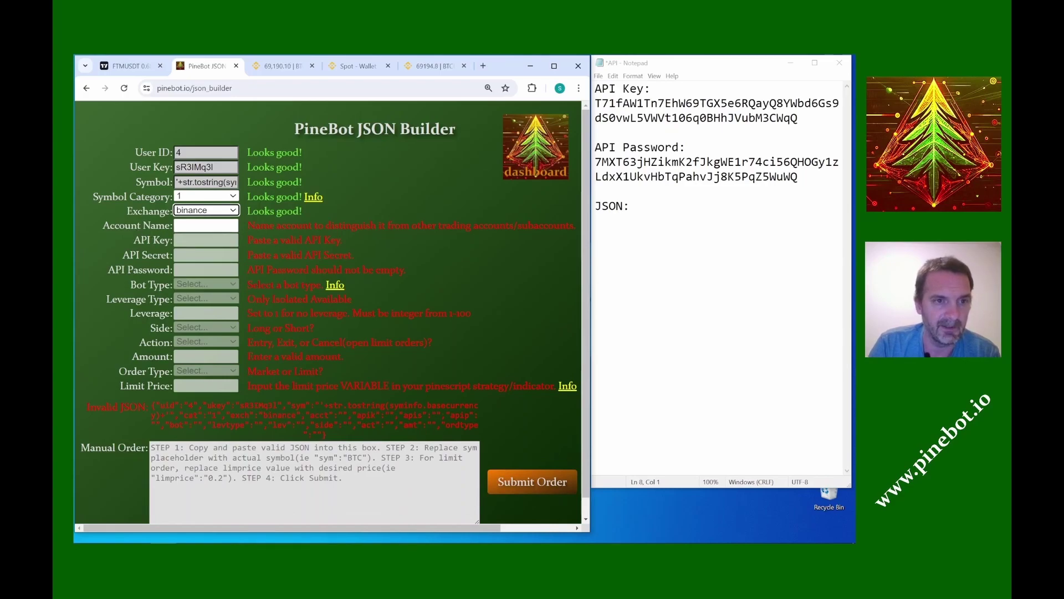
pyautogui.click(206, 226)
pyautogui.write('main')
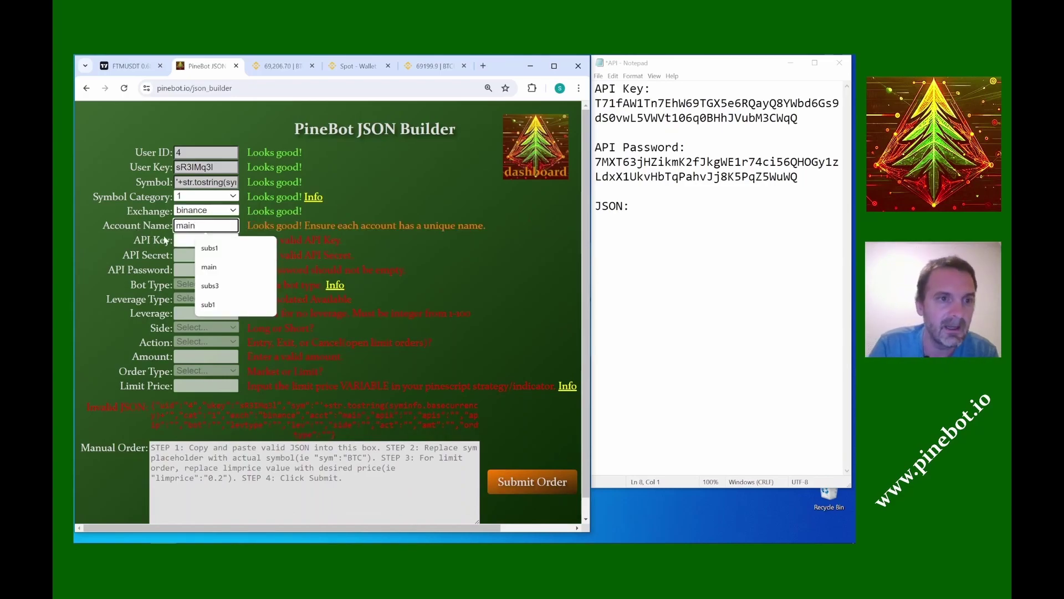
pyautogui.press('Tab')
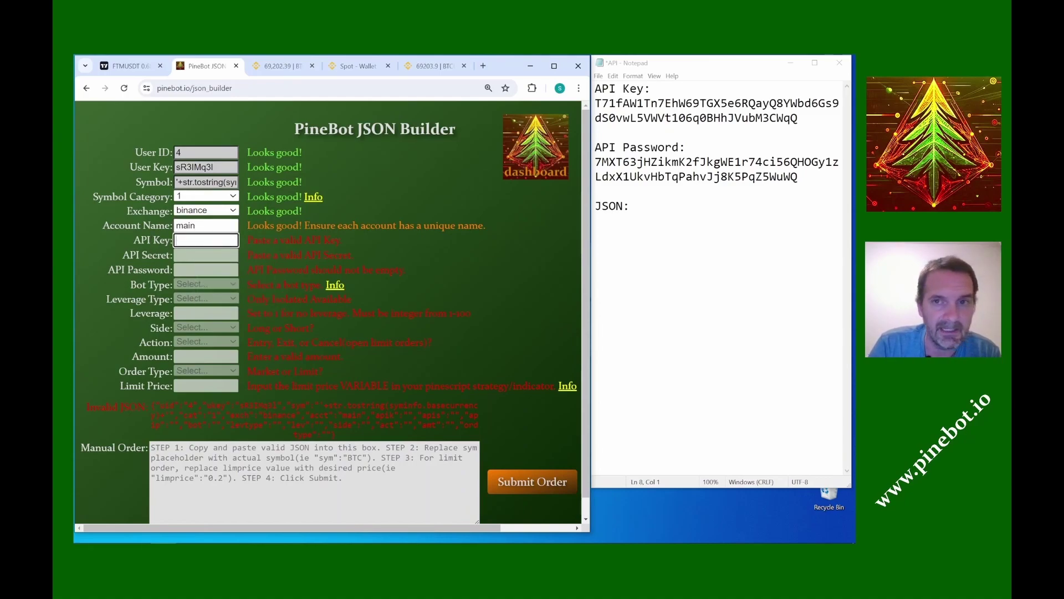
pyautogui.moveTo(595, 103); pyautogui.dragTo(798, 118)
pyautogui.hotkey('ctrl', 'c')
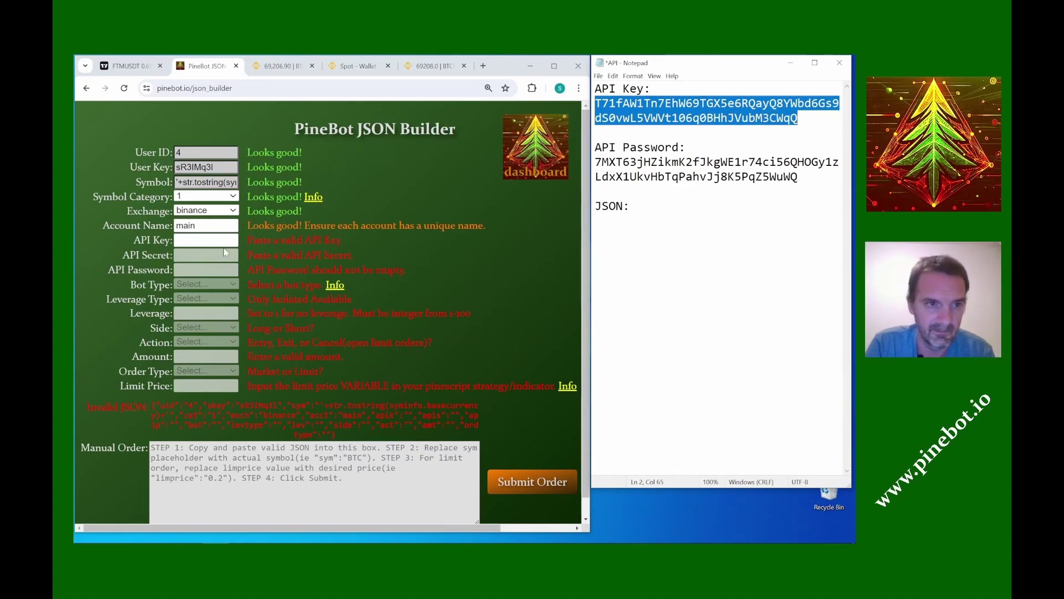
# Step: Paste the stored API key and password into the API Key and API Secret fields
pyautogui.hotkey('alt', 'Tab')
pyautogui.hotkey('ctrl', 'v')
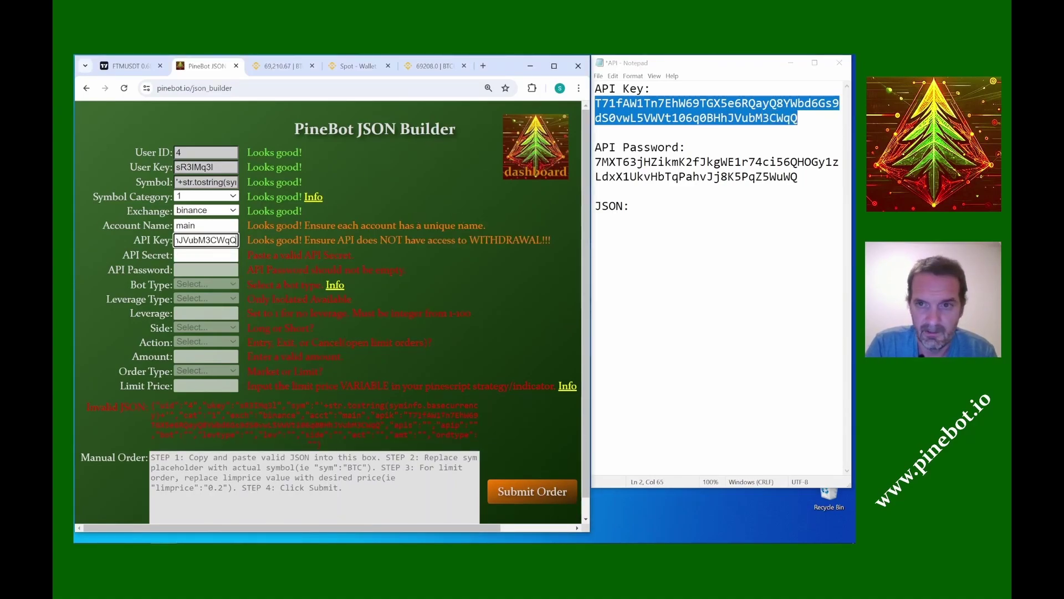
pyautogui.moveTo(595, 162)
pyautogui.mouseDown()
pyautogui.moveTo(748, 161)
pyautogui.moveTo(792, 176)
pyautogui.moveTo(653, 176)
pyautogui.moveTo(595, 162)
pyautogui.mouseUp()
pyautogui.hotkey('ctrl', 'c')
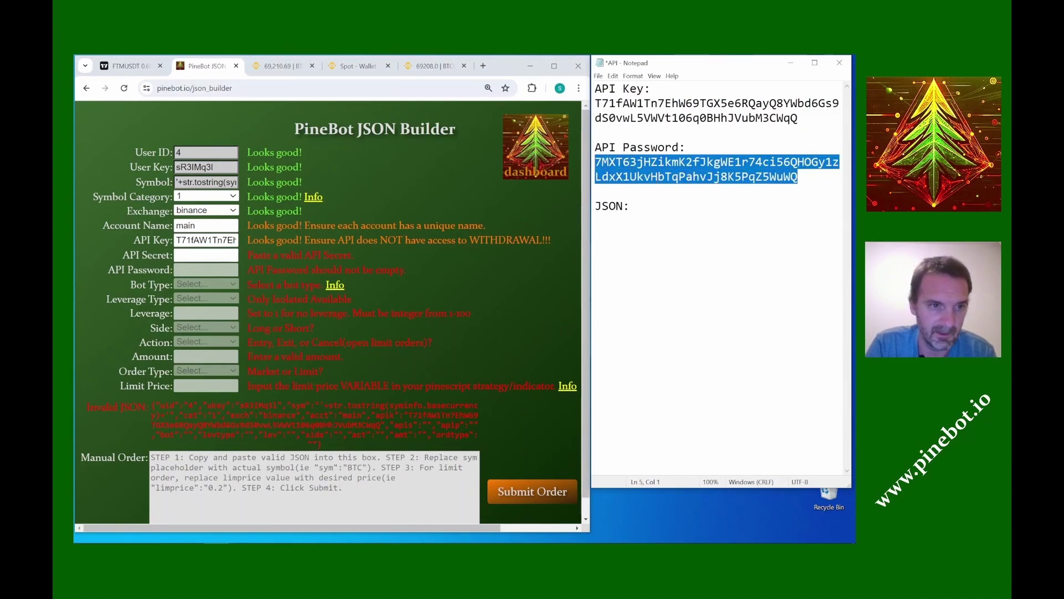
pyautogui.click(205, 255)
pyautogui.hotkey('ctrl', 'v')
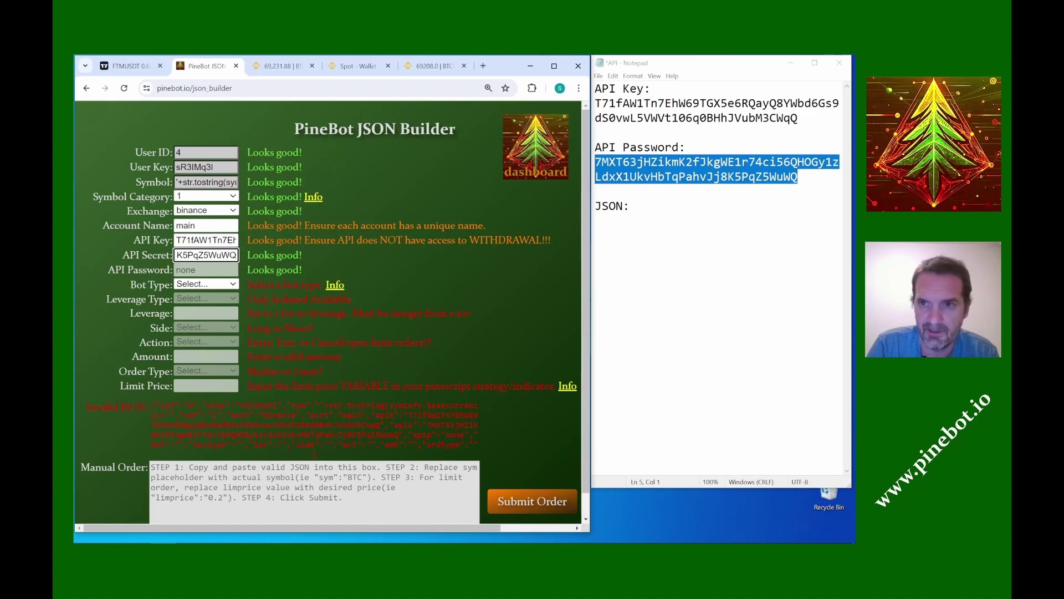
# Step: Rename the notes' 'API Password' label to 'API Secret'
pyautogui.click(683, 147)
pyautogui.press('BackSpace')
pyautogui.press('BackSpace')
pyautogui.press('BackSpace')
pyautogui.press('BackSpace')
pyautogui.press('BackSpace')
pyautogui.press('BackSpace')
pyautogui.press('BackSpace')
pyautogui.press('BackSpace')
pyautogui.write('Secret:')
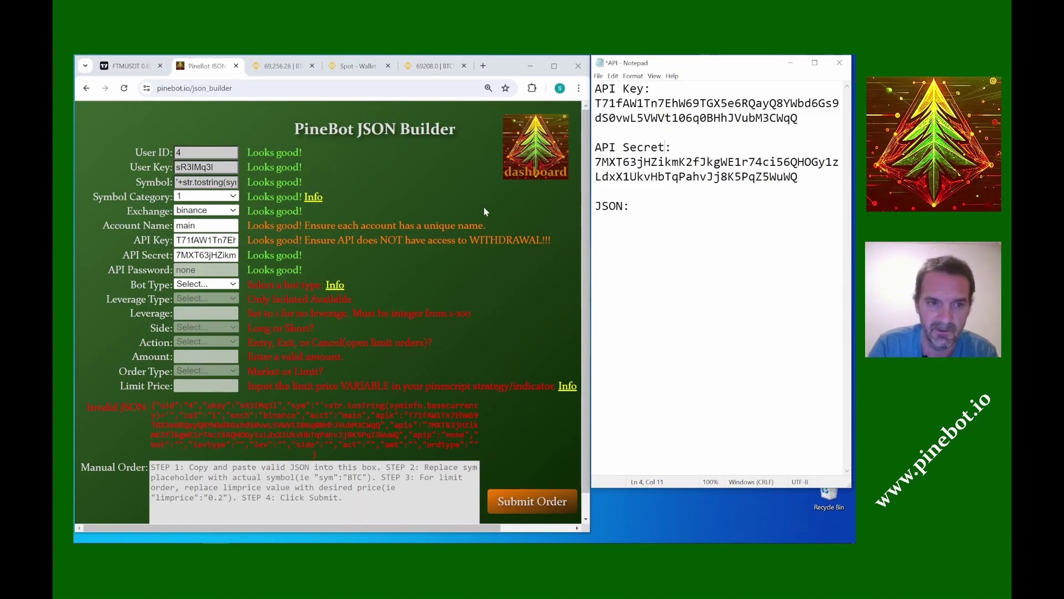
# Step: Set Bot Type simple, Side long and Action entry
pyautogui.click(196, 286)
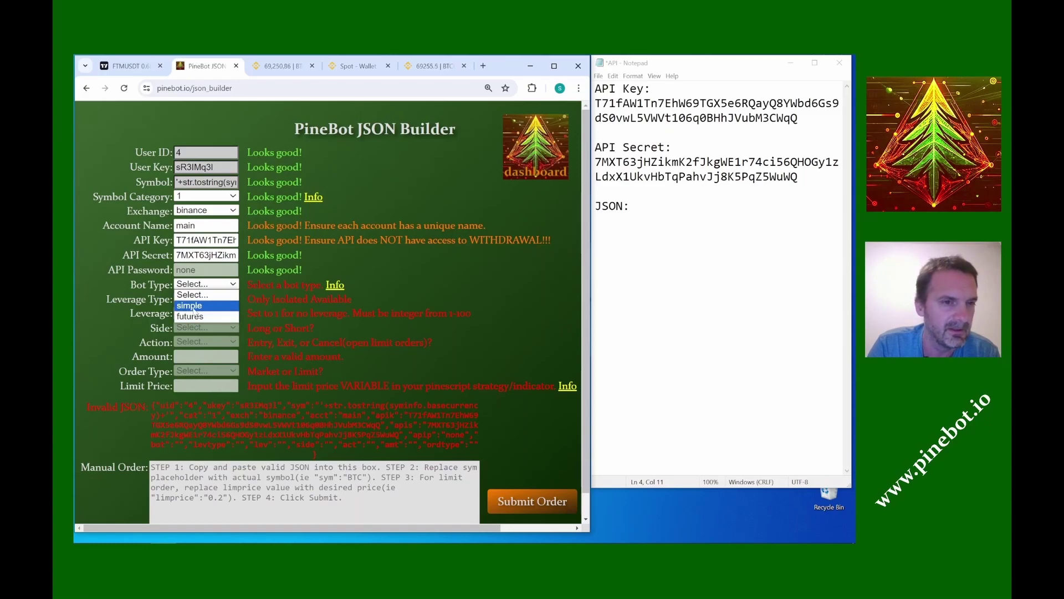
pyautogui.click(193, 307)
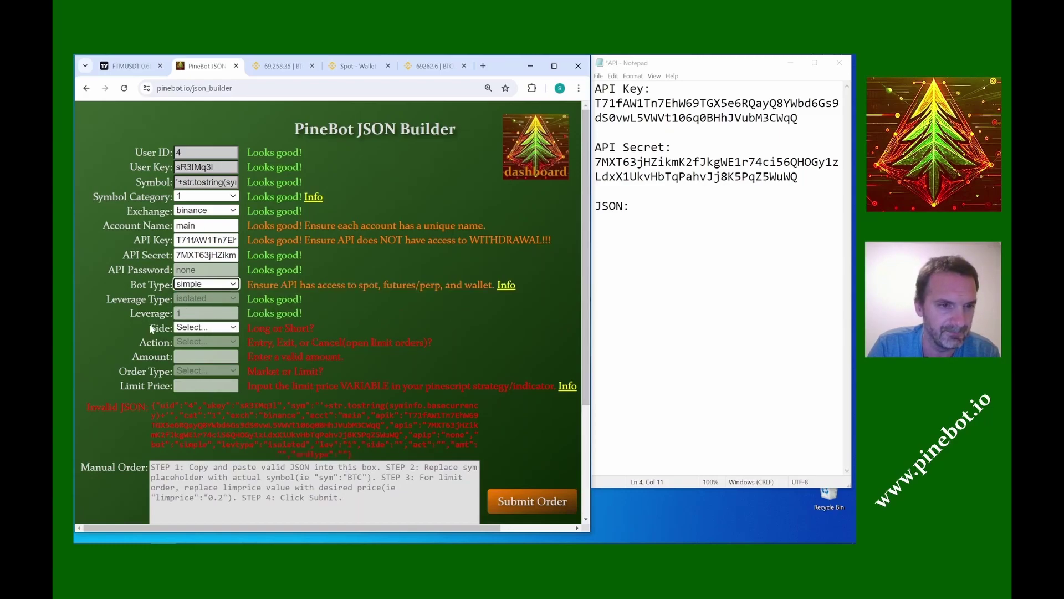
pyautogui.click(195, 330)
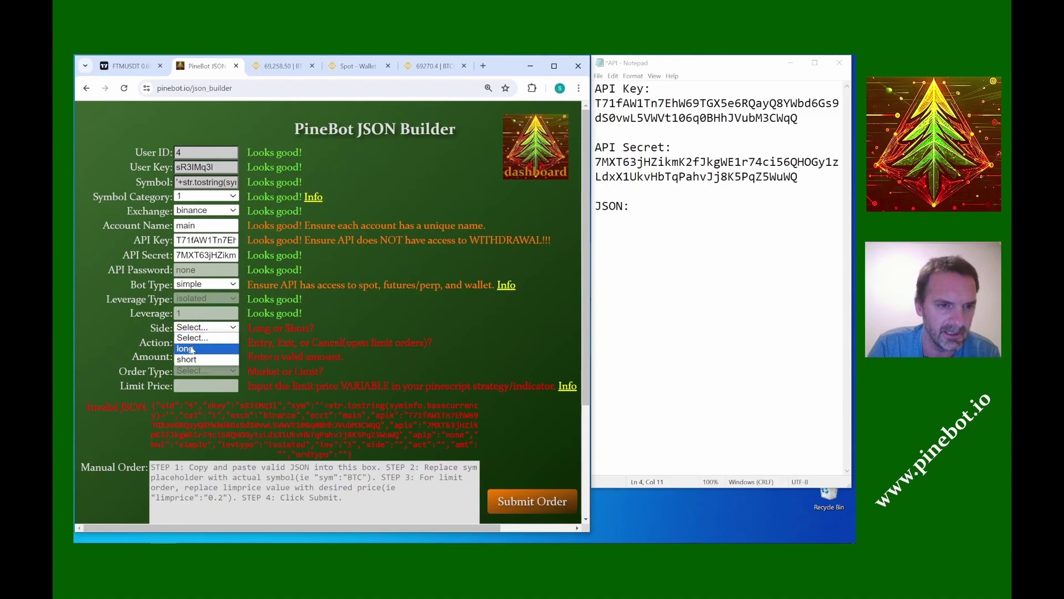
pyautogui.click(192, 344)
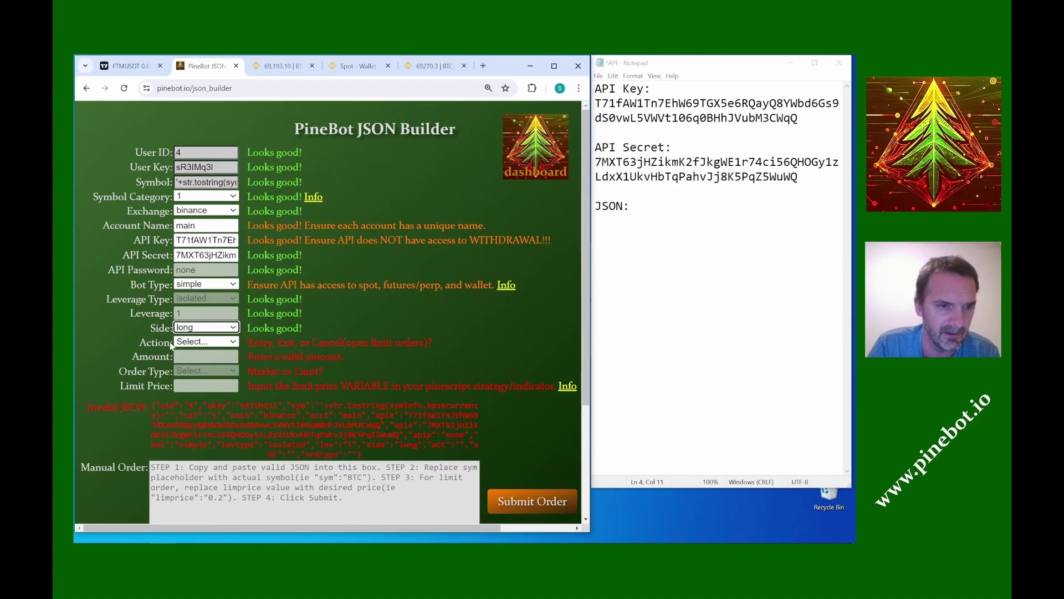
pyautogui.click(184, 343)
pyautogui.click(192, 363)
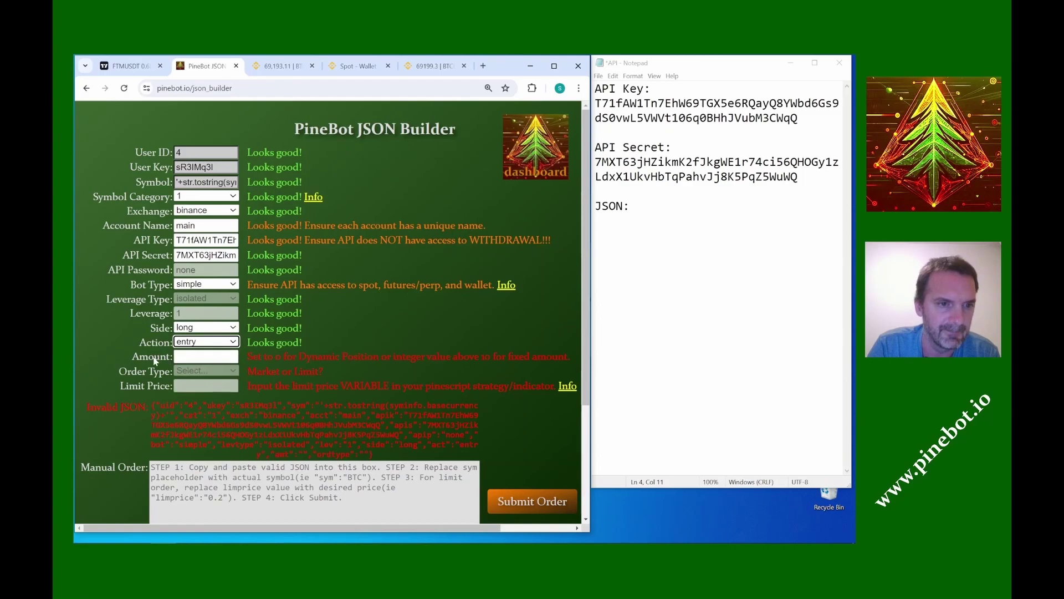
# Step: Enter an Amount of 20 and choose limit as the Order Type
pyautogui.click(205, 357)
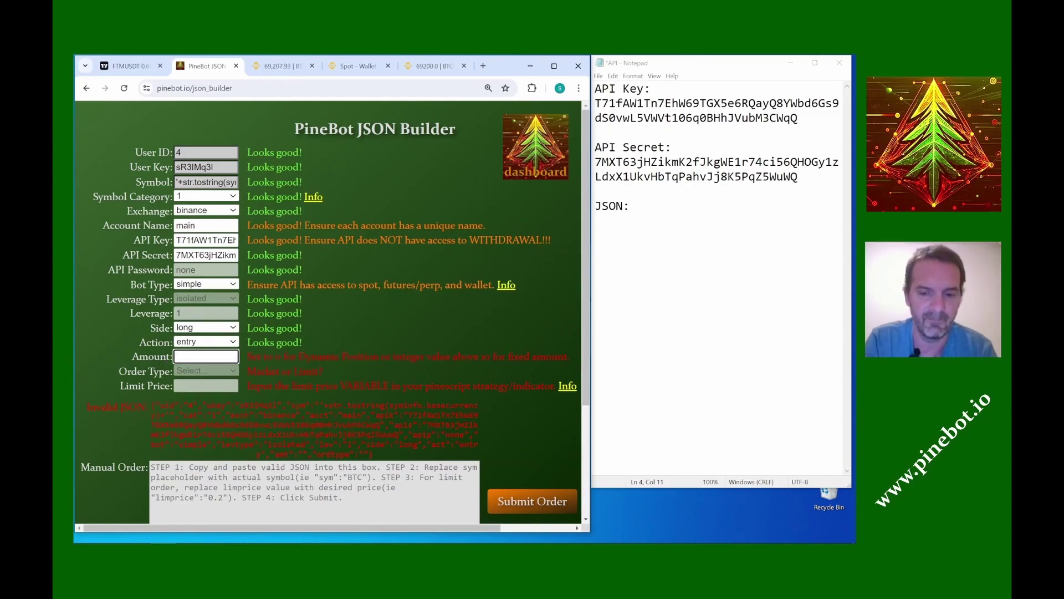
pyautogui.write('20')
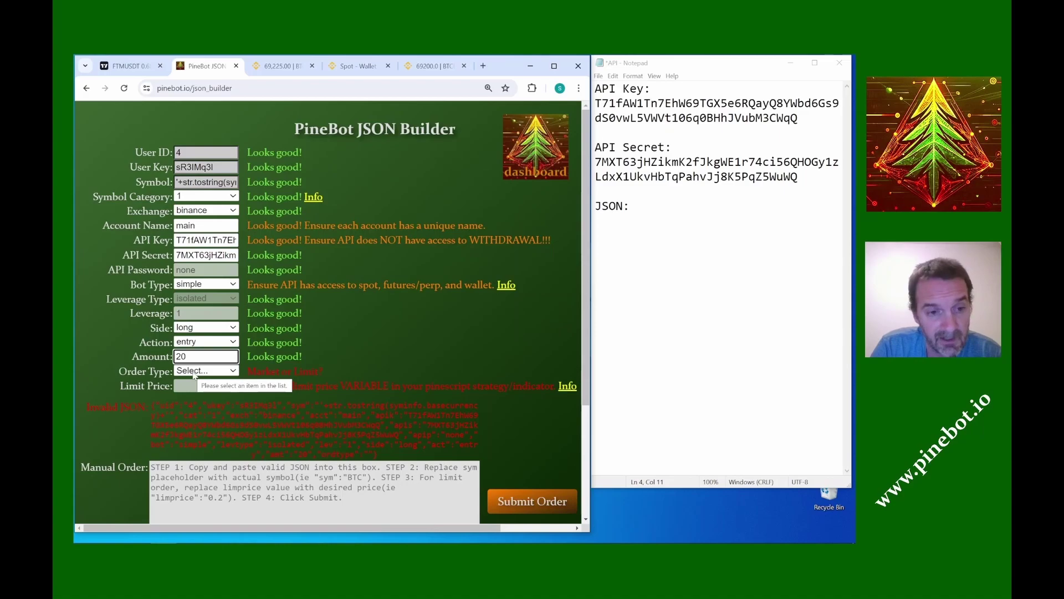
pyautogui.click(194, 370)
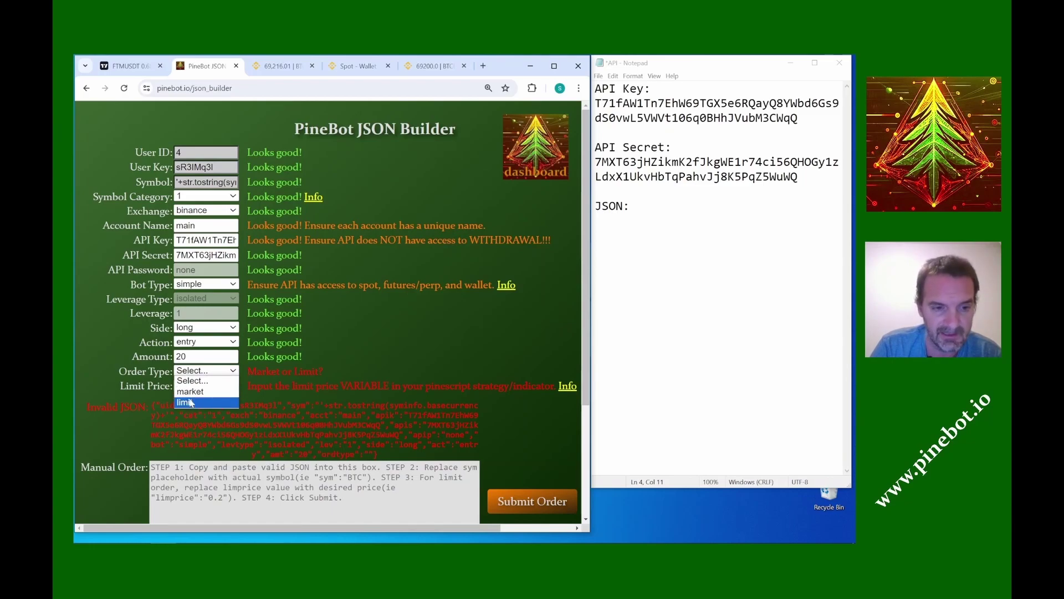
pyautogui.click(192, 402)
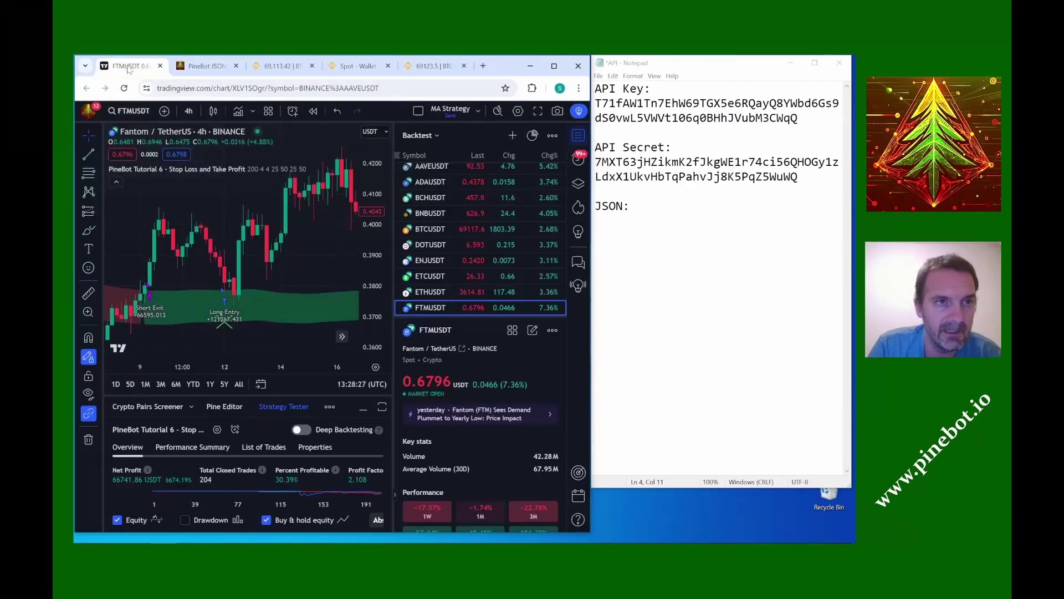
# Step: Scroll the FTMUSDT chart to the latest candles and trade markers, then return to PineBot
pyautogui.click(129, 67)
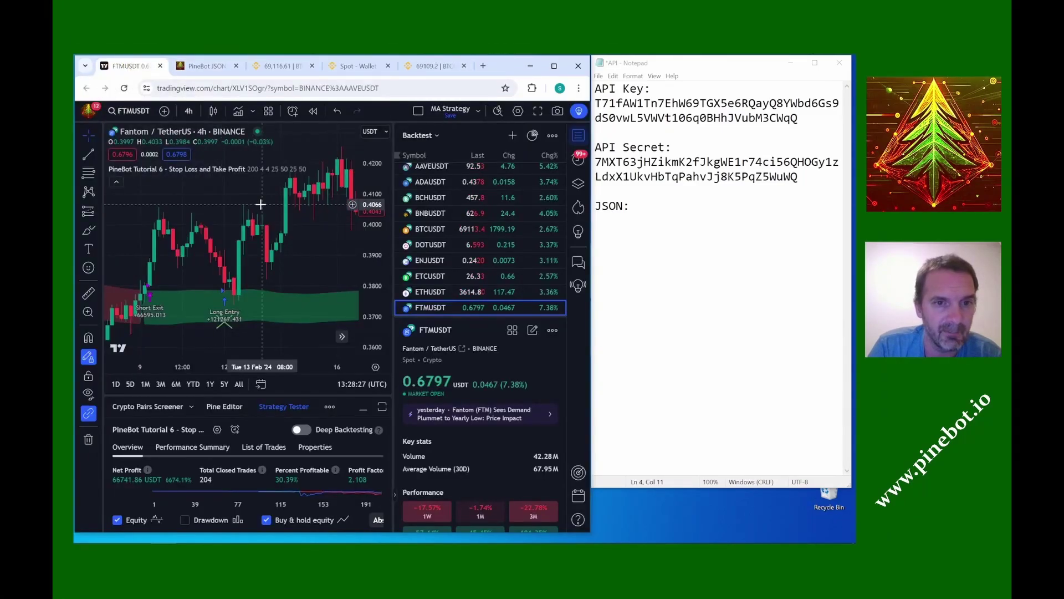
pyautogui.hscroll(15, 297, 244)
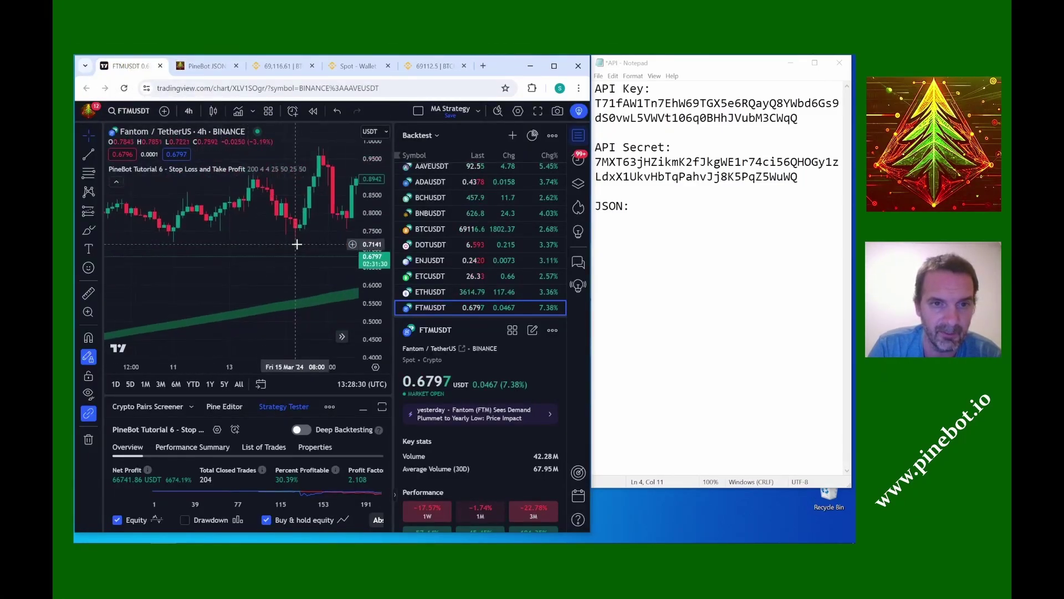
pyautogui.hscroll(15, 297, 244)
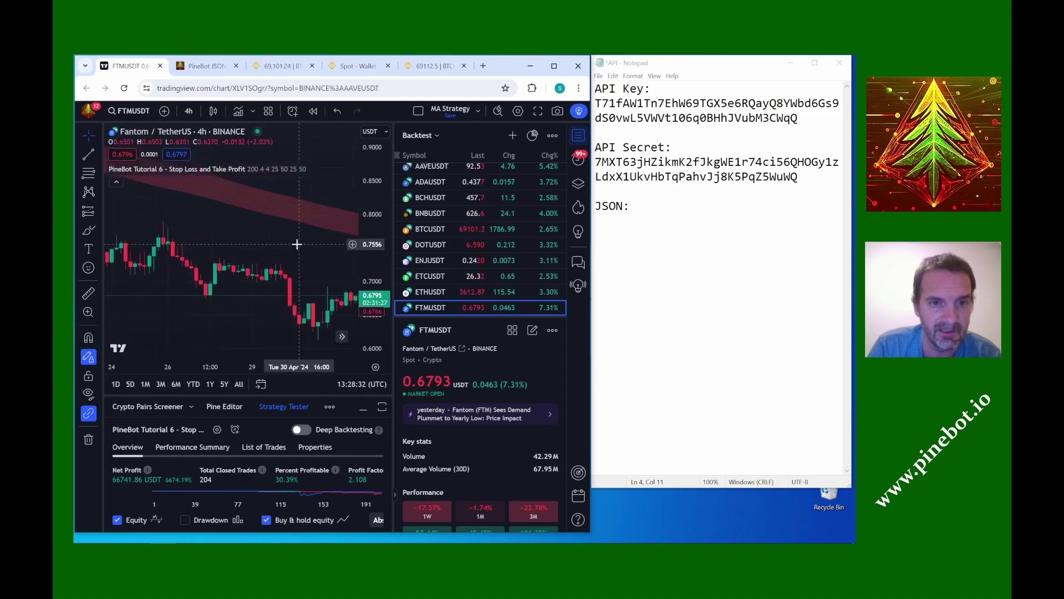
pyautogui.hscroll(15, 296, 244)
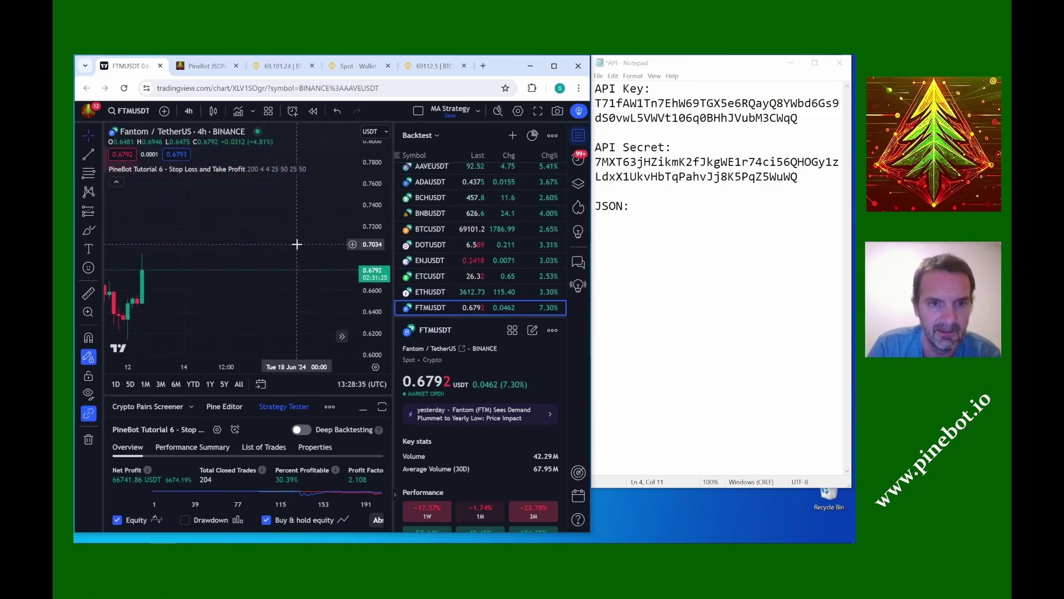
pyautogui.scroll(5, 296, 244)
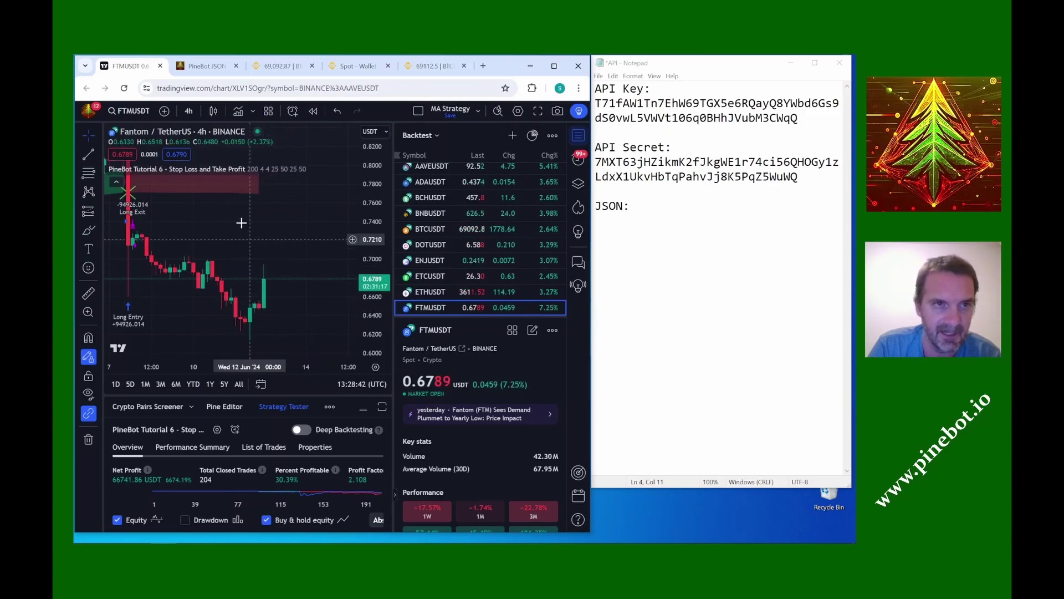
pyautogui.click(206, 66)
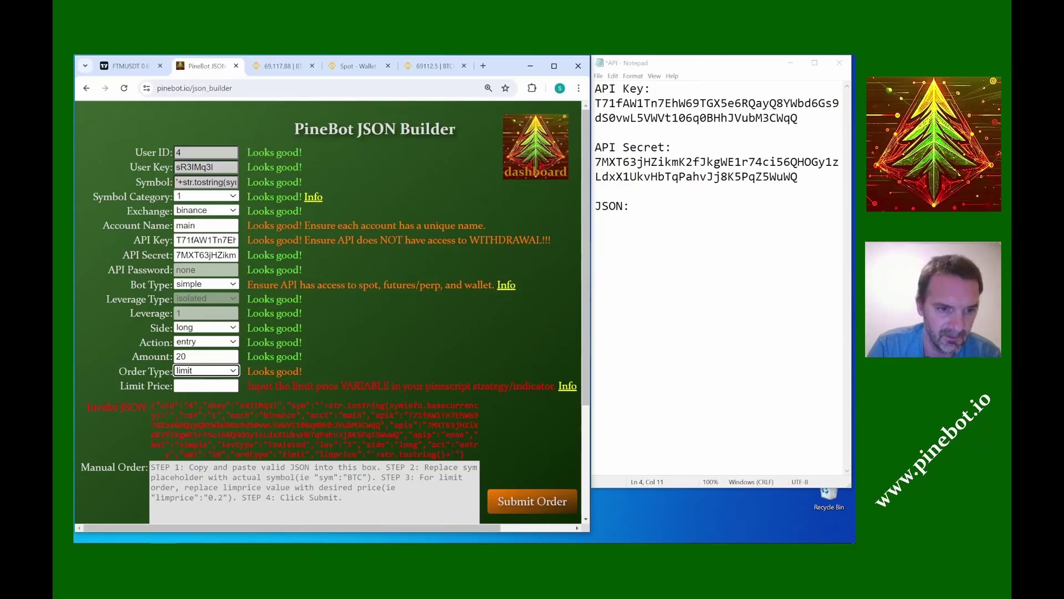
# Step: Try limit prices 0.65 and 0, then set Limit Price to the variable a
pyautogui.write('0.65')
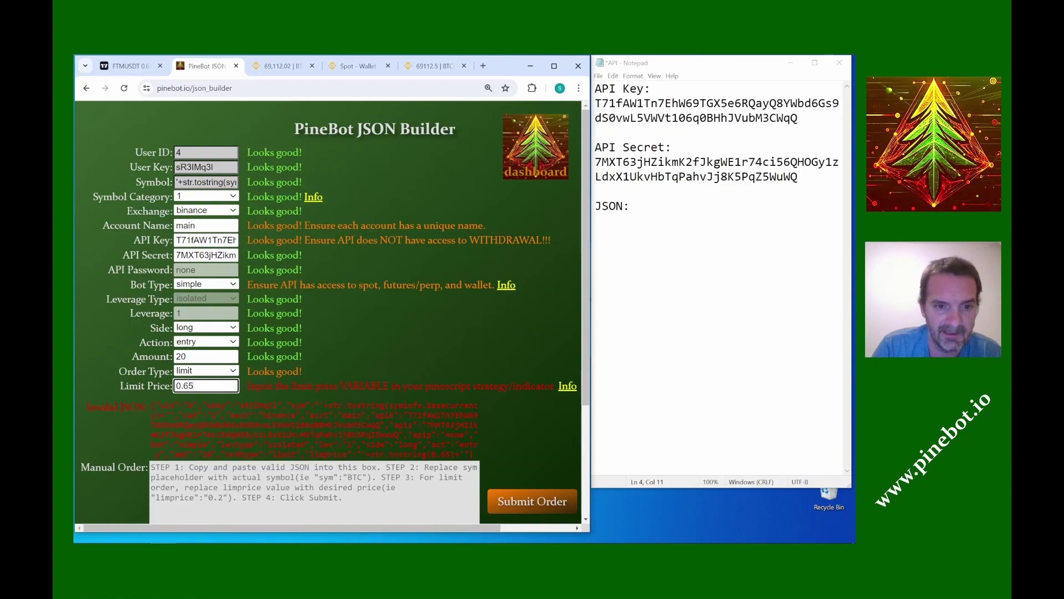
pyautogui.scroll(-1, 333, 310)
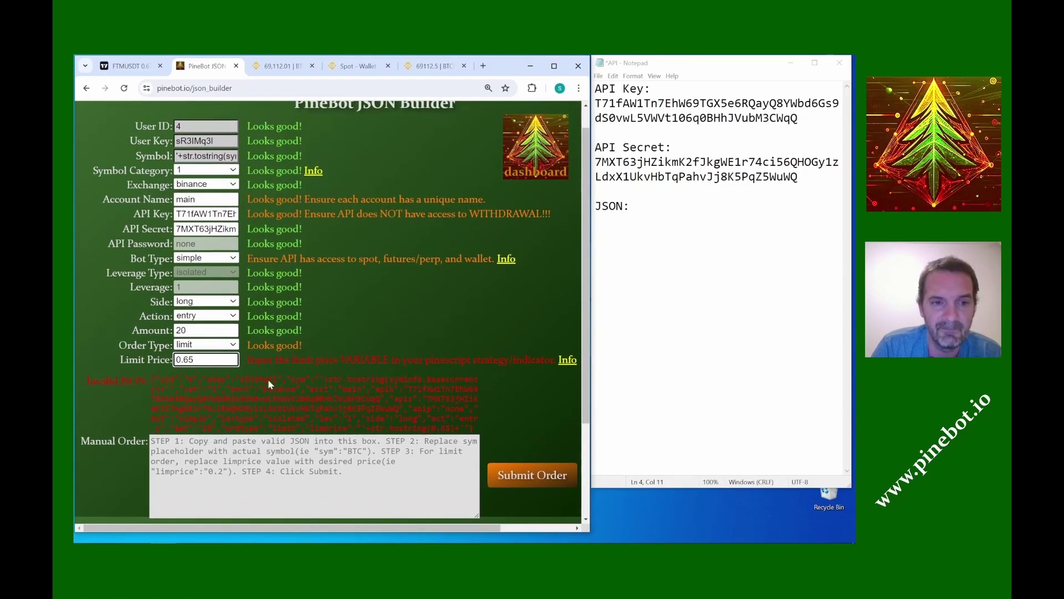
pyautogui.press('BackSpace')
pyautogui.press('BackSpace')
pyautogui.press('BackSpace')
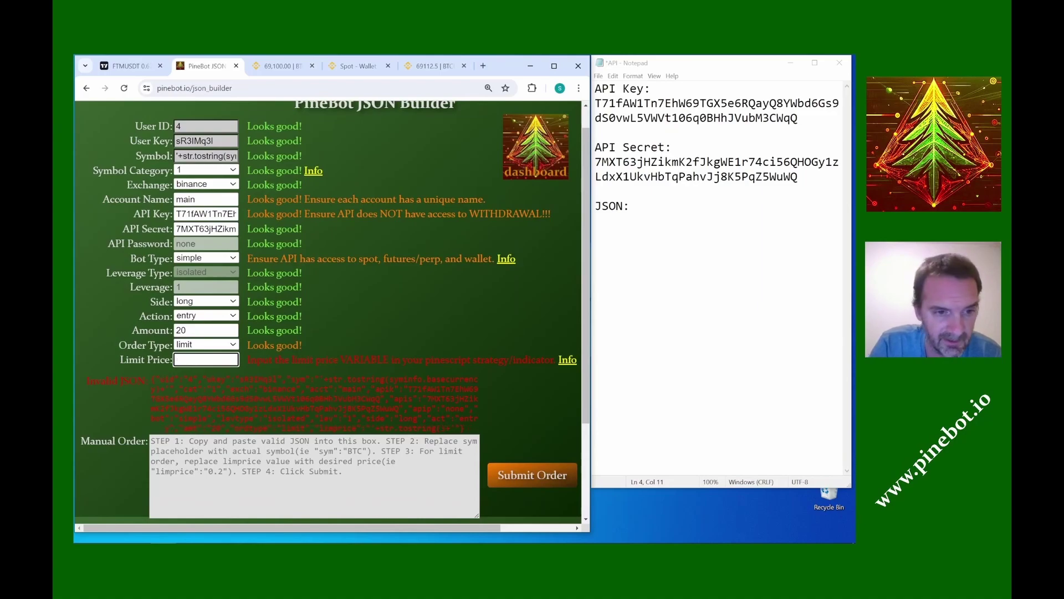
pyautogui.click(211, 380)
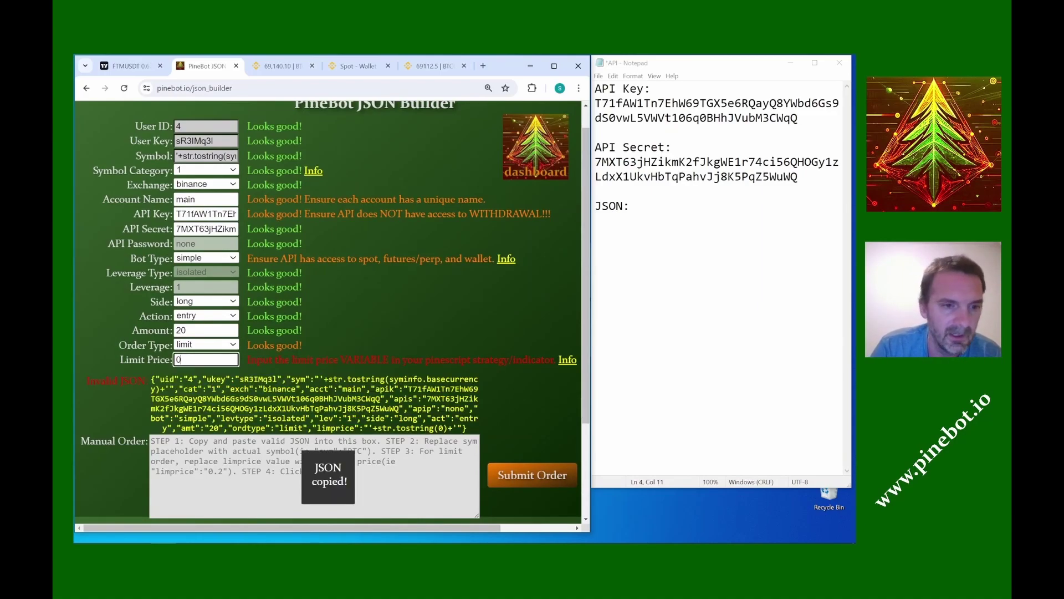
pyautogui.press('BackSpace')
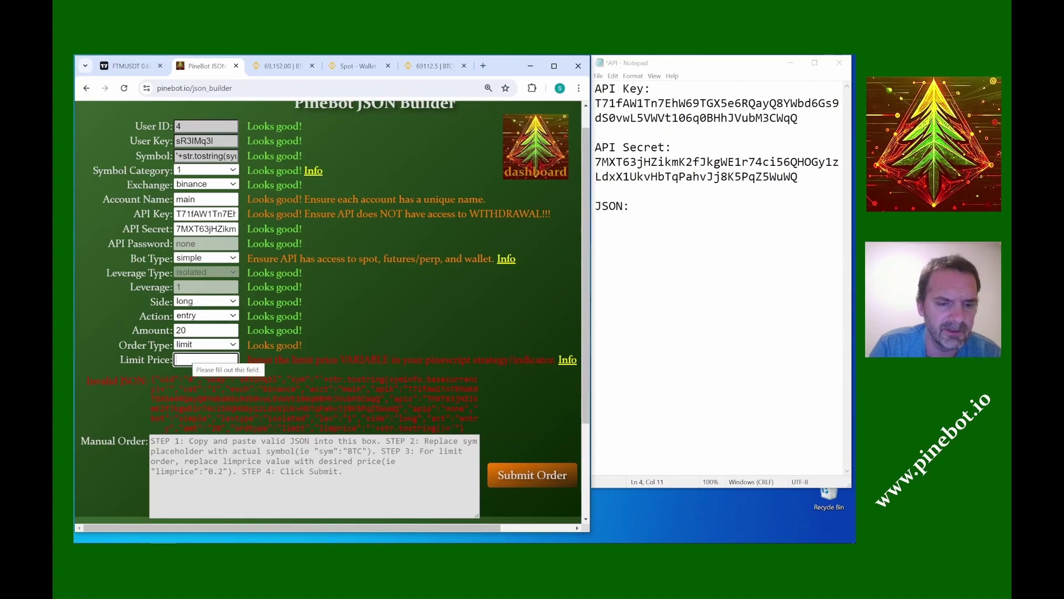
pyautogui.write('a')
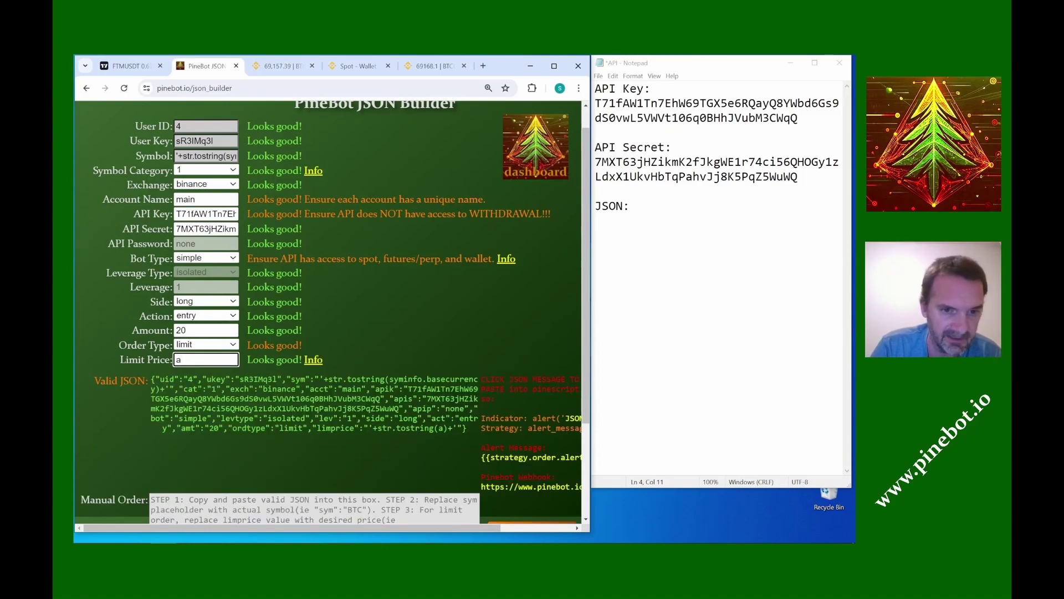
# Step: Copy the valid generated JSON and paste it into the Manual Order box
pyautogui.scroll(-1, 205, 375)
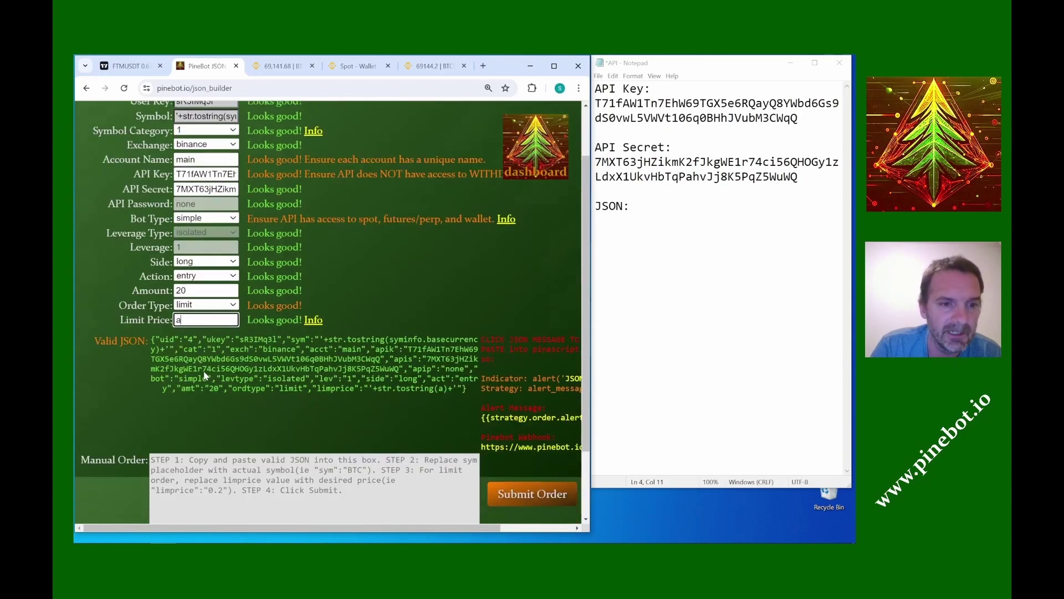
pyautogui.click(198, 327)
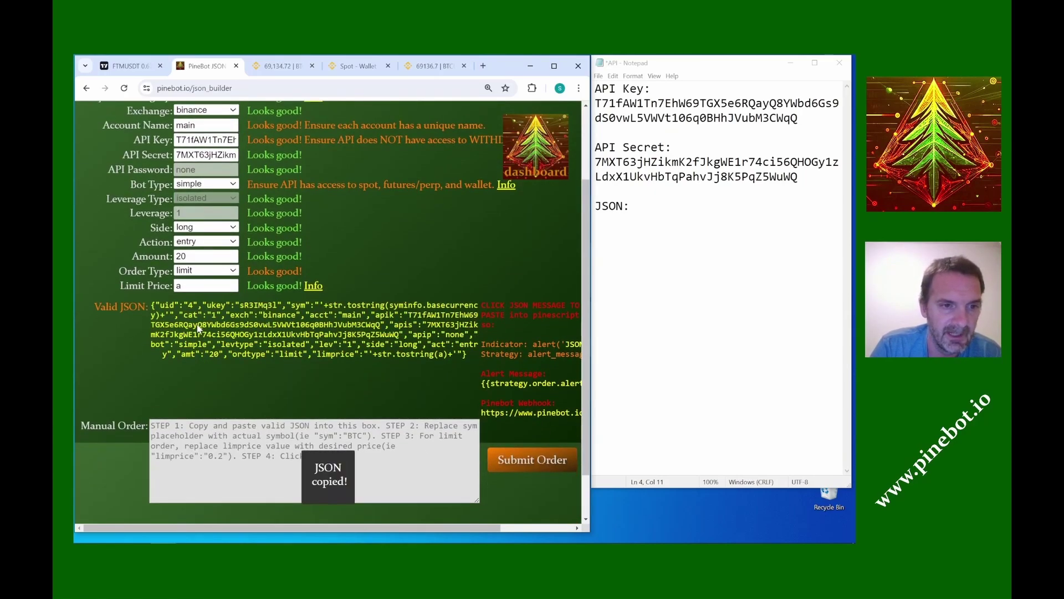
pyautogui.click(596, 220)
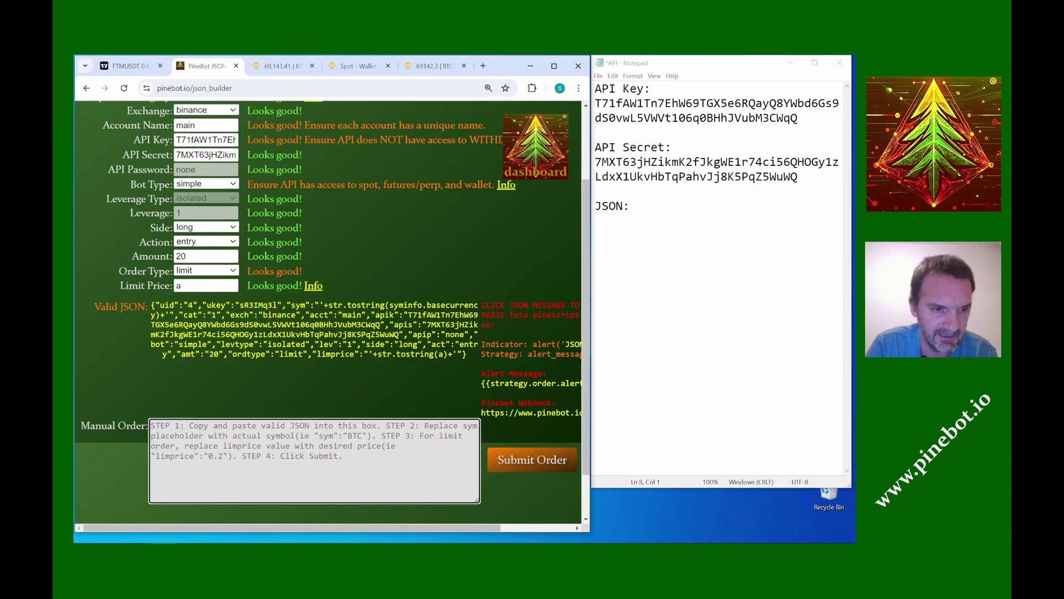
pyautogui.hotkey('ctrl', 'v')
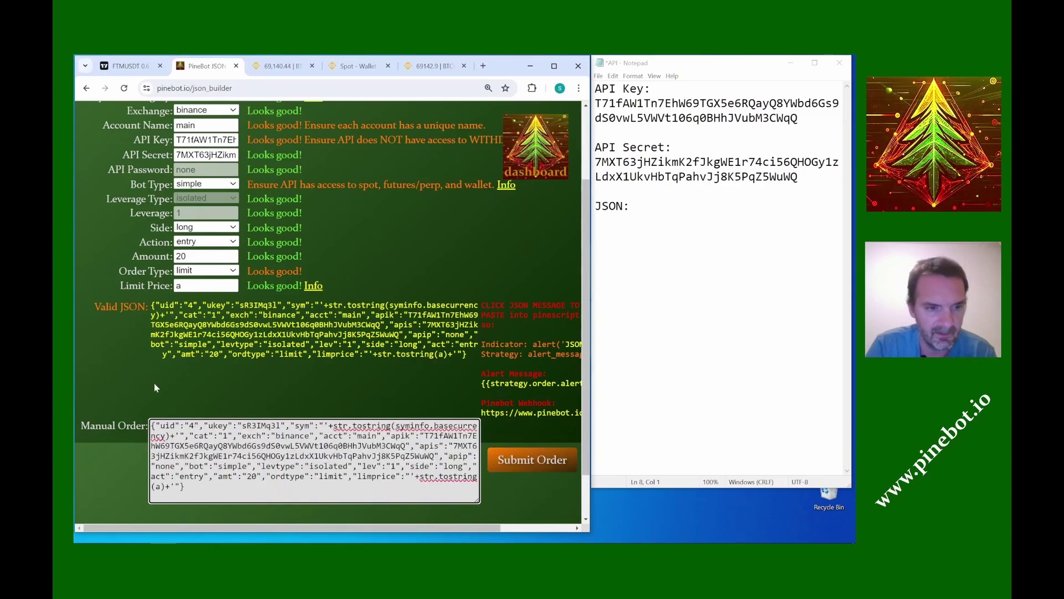
pyautogui.scroll(-1, 327, 311)
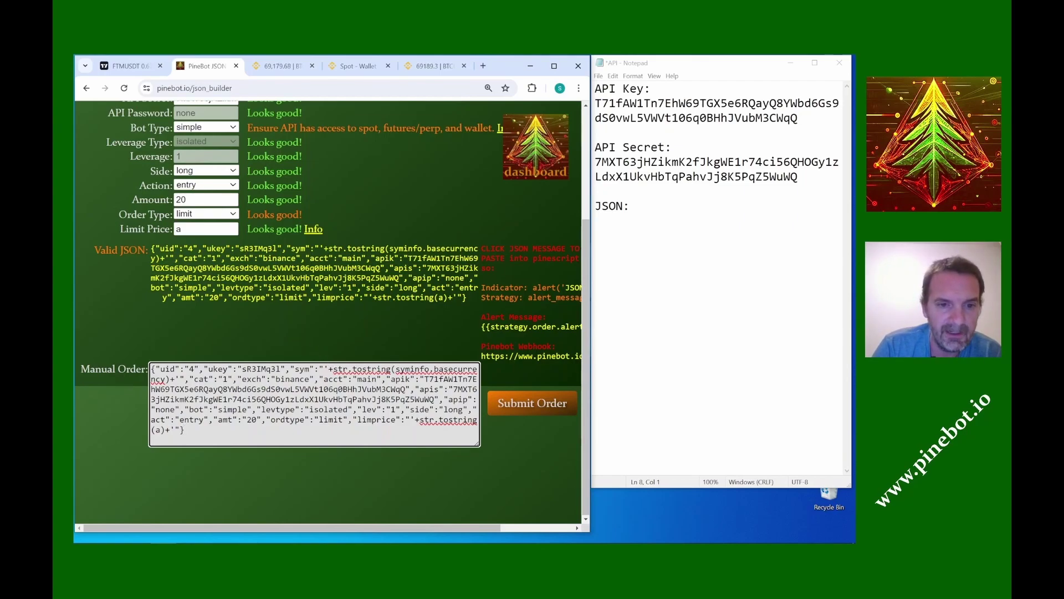
# Step: In the Manual Order JSON, replace the basecurrency placeholder with FTM and clear the limprice expression
pyautogui.click(300, 368)
pyautogui.press('Right')
pyautogui.press('Right')
pyautogui.press('Right')
pyautogui.press('Right')
pyautogui.press('Right')
pyautogui.press('Right')
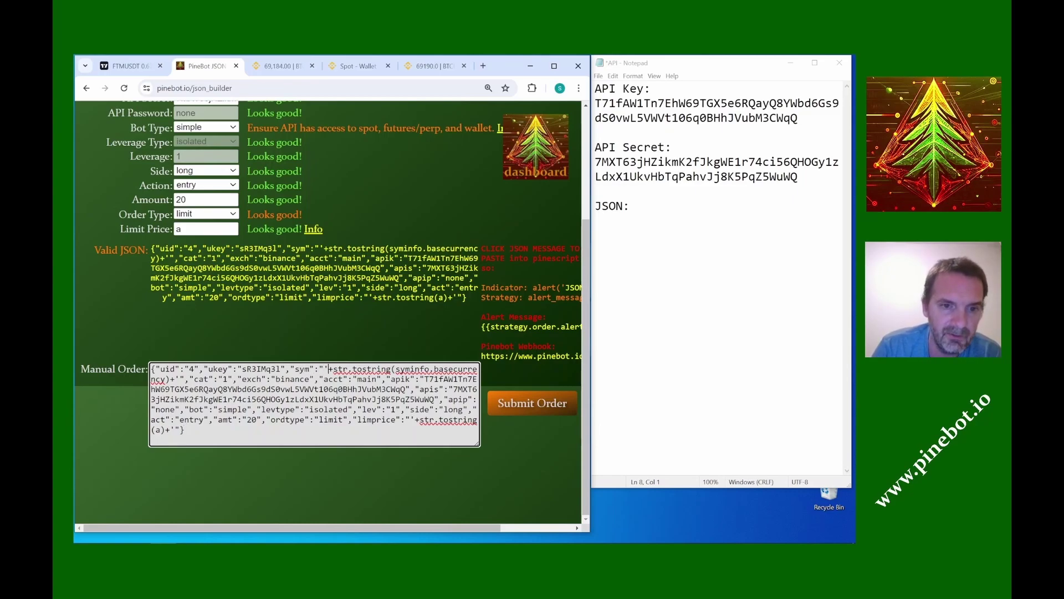
pyautogui.press('Right')
pyautogui.press('Right')
pyautogui.press('Right')
pyautogui.press('Right')
pyautogui.press('Right')
pyautogui.press('Right')
pyautogui.press('Right')
pyautogui.press('Right')
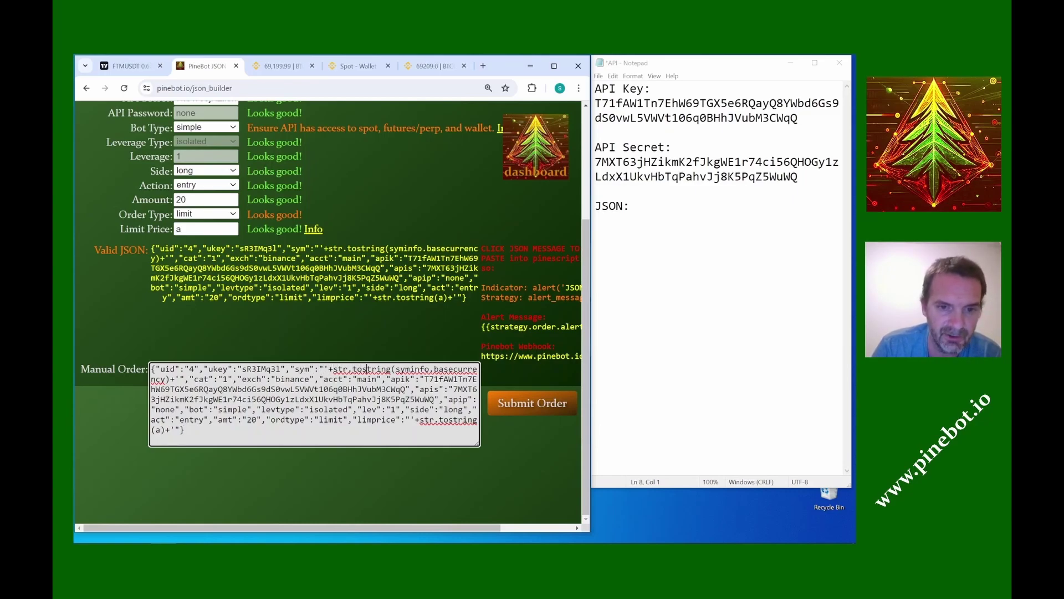
pyautogui.press('Left')
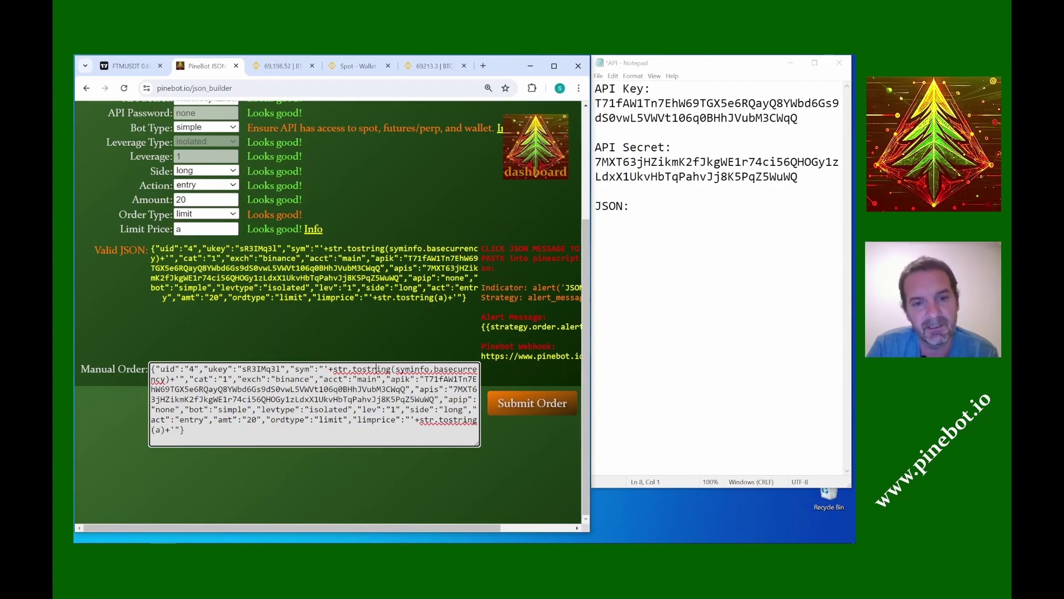
pyautogui.press('Left')
pyautogui.press('Left')
pyautogui.press('Left')
pyautogui.press('Left')
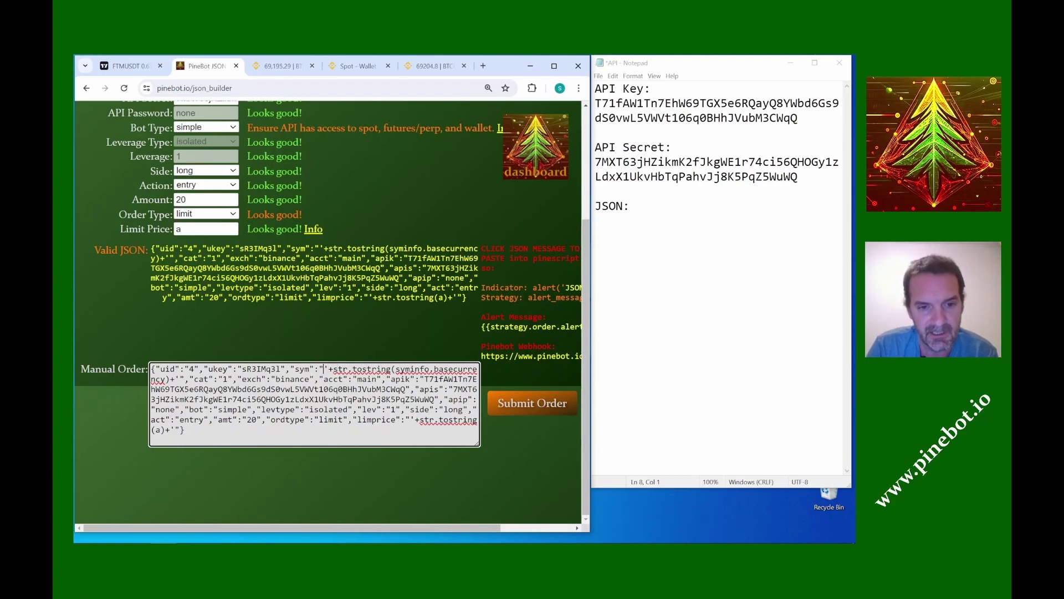
pyautogui.press('Left')
pyautogui.press('Left')
pyautogui.press('Left')
pyautogui.press('Left')
pyautogui.press('Left')
pyautogui.press('Right')
pyautogui.press('Right')
pyautogui.press('Right')
pyautogui.press('Right')
pyautogui.press('Right')
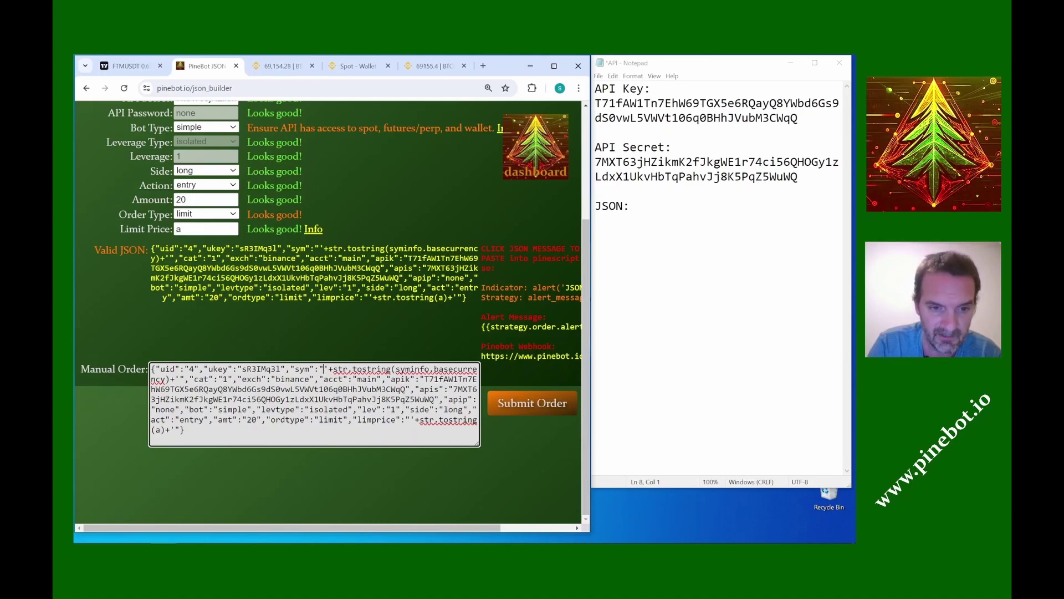
pyautogui.press('Delete')
pyautogui.press('Delete')
pyautogui.press('Delete')
pyautogui.press('Delete')
pyautogui.press('Delete')
pyautogui.press('Delete')
pyautogui.press('Delete')
pyautogui.press('Delete')
pyautogui.press('Delete')
pyautogui.press('Delete')
pyautogui.press('Delete')
pyautogui.press('Delete')
pyautogui.press('Delete')
pyautogui.press('Delete')
pyautogui.press('Delete')
pyautogui.press('Delete')
pyautogui.press('Delete')
pyautogui.press('Delete')
pyautogui.press('Delete')
pyautogui.press('Delete')
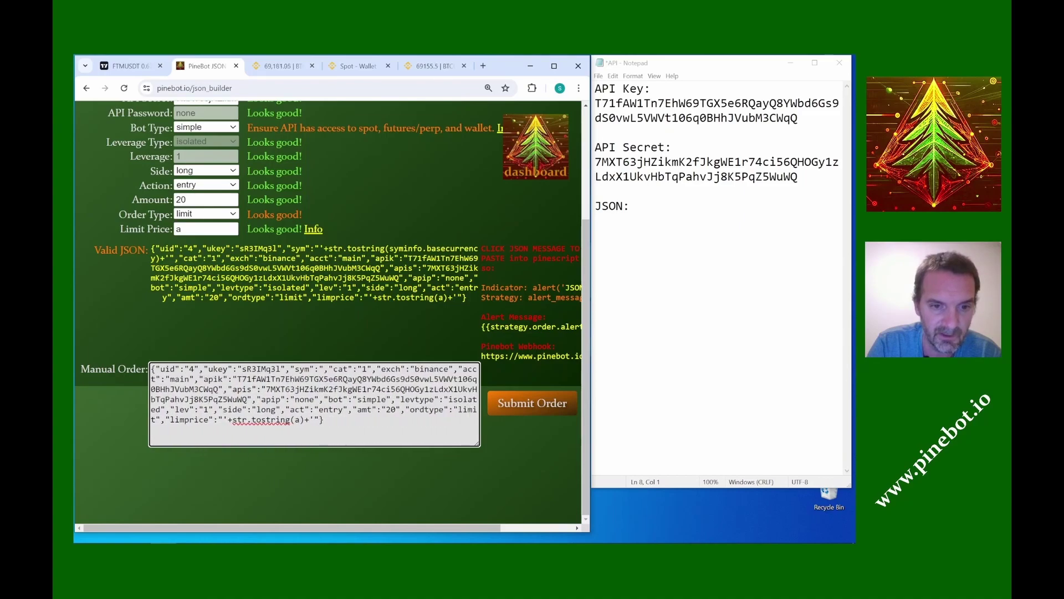
pyautogui.hotkey('ctrl', 'z')
pyautogui.hotkey('ctrl', 'z')
pyautogui.hotkey('ctrl', 'z')
pyautogui.hotkey('ctrl', 'z')
pyautogui.hotkey('ctrl', 'z')
pyautogui.hotkey('ctrl', 'z')
pyautogui.hotkey('ctrl', 'z')
pyautogui.hotkey('ctrl', 'z')
pyautogui.hotkey('ctrl', 'z')
pyautogui.hotkey('ctrl', 'z')
pyautogui.hotkey('ctrl', 'z')
pyautogui.hotkey('ctrl', 'z')
pyautogui.hotkey('ctrl', 'z')
pyautogui.hotkey('ctrl', 'z')
pyautogui.hotkey('ctrl', 'z')
pyautogui.hotkey('ctrl', 'z')
pyautogui.hotkey('ctrl', 'z')
pyautogui.hotkey('ctrl', 'z')
pyautogui.hotkey('ctrl', 'z')
pyautogui.hotkey('ctrl', 'z')
pyautogui.press('Delete')
pyautogui.press('Delete')
pyautogui.press('Delete')
pyautogui.press('Delete')
pyautogui.press('Delete')
pyautogui.press('Delete')
pyautogui.press('Delete')
pyautogui.press('Delete')
pyautogui.press('Delete')
pyautogui.press('Delete')
pyautogui.press('Delete')
pyautogui.press('Delete')
pyautogui.press('Delete')
pyautogui.press('Delete')
pyautogui.press('Delete')
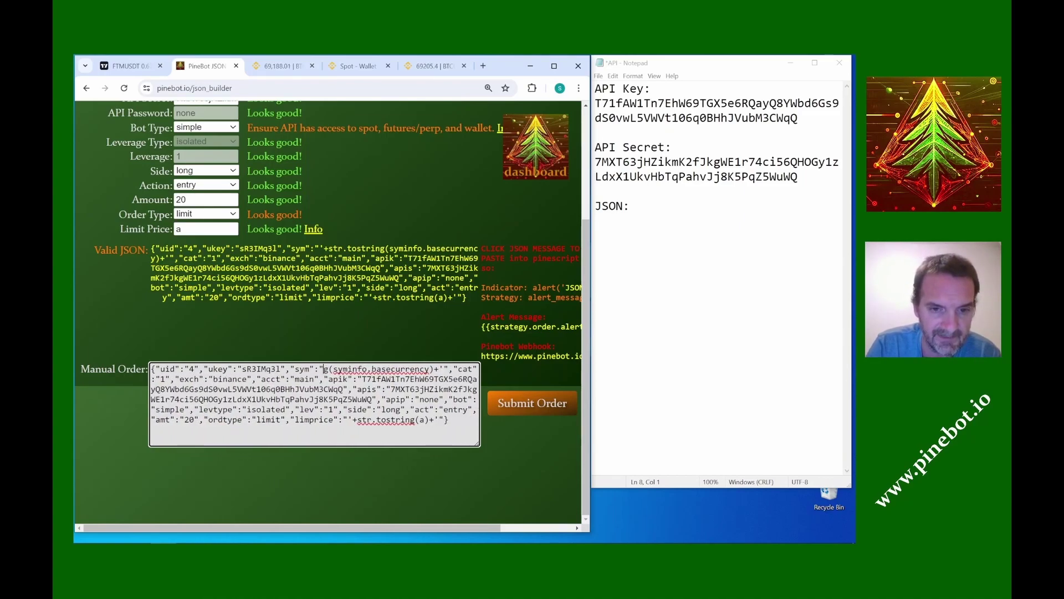
pyautogui.press('Delete')
pyautogui.press('Delete')
pyautogui.press('Delete')
pyautogui.press('Delete')
pyautogui.press('Delete')
pyautogui.press('Delete')
pyautogui.press('Delete')
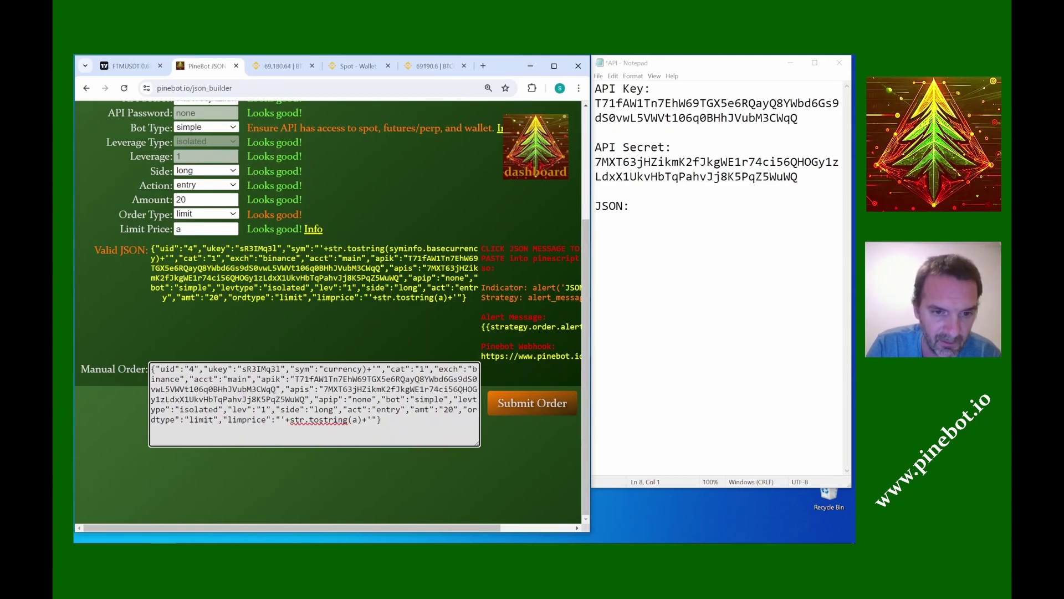
pyautogui.press('Delete')
pyautogui.press('Delete')
pyautogui.press('Delete')
pyautogui.press('Delete')
pyautogui.press('Delete')
pyautogui.press('Delete')
pyautogui.press('Delete')
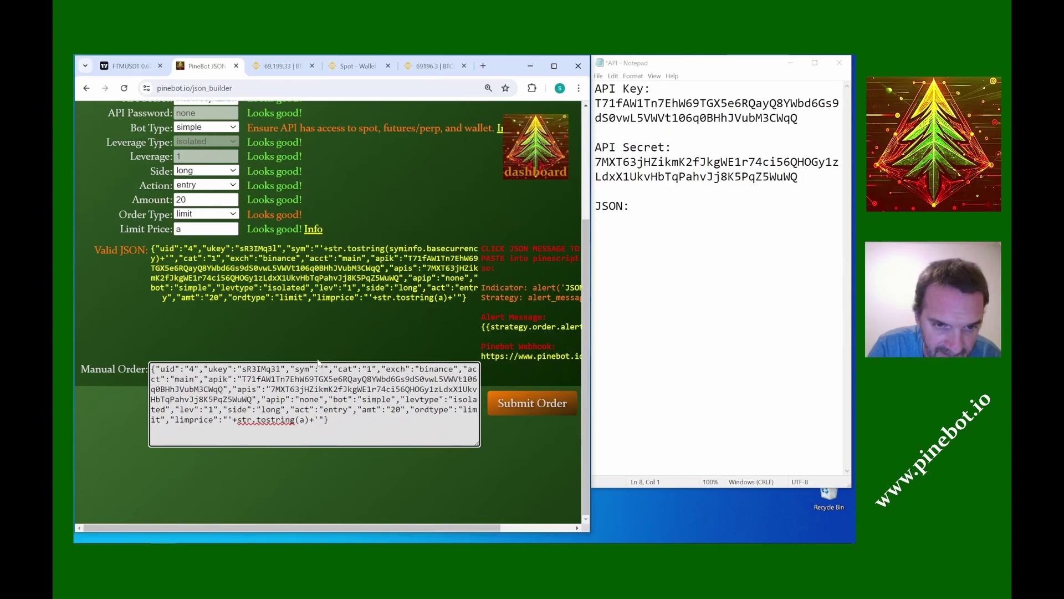
pyautogui.write('FTM')
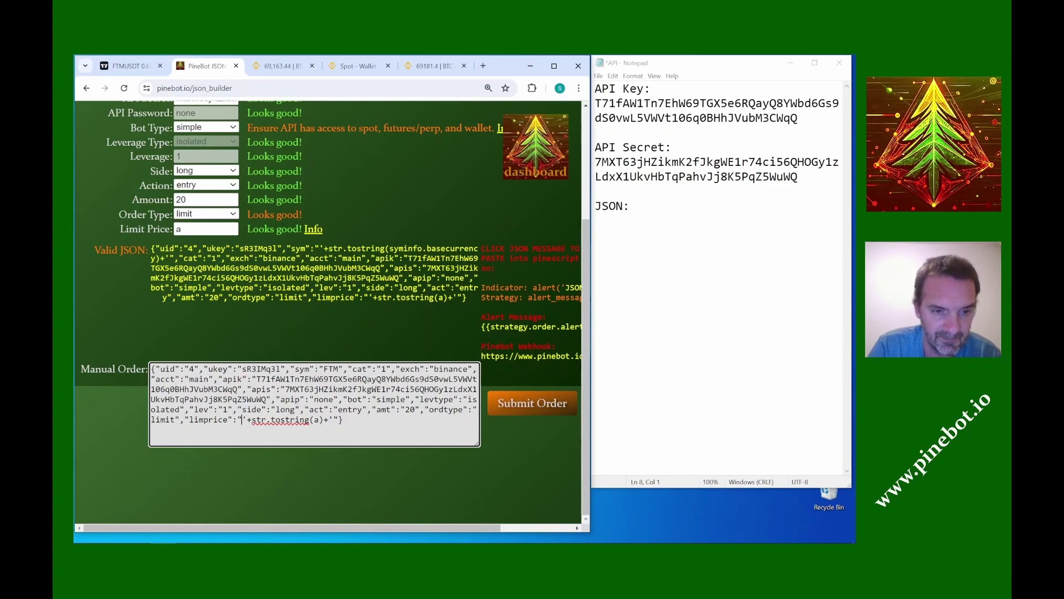
pyautogui.press('Delete')
pyautogui.press('Delete')
pyautogui.press('Delete')
pyautogui.press('Delete')
pyautogui.press('Delete')
pyautogui.press('Delete')
pyautogui.press('Delete')
pyautogui.press('Delete')
pyautogui.press('Delete')
pyautogui.press('Delete')
pyautogui.press('Delete')
pyautogui.press('Delete')
pyautogui.press('Delete')
pyautogui.press('Delete')
pyautogui.press('Delete')
pyautogui.press('Delete')
pyautogui.press('Delete')
pyautogui.press('Delete')
pyautogui.press('Delete')
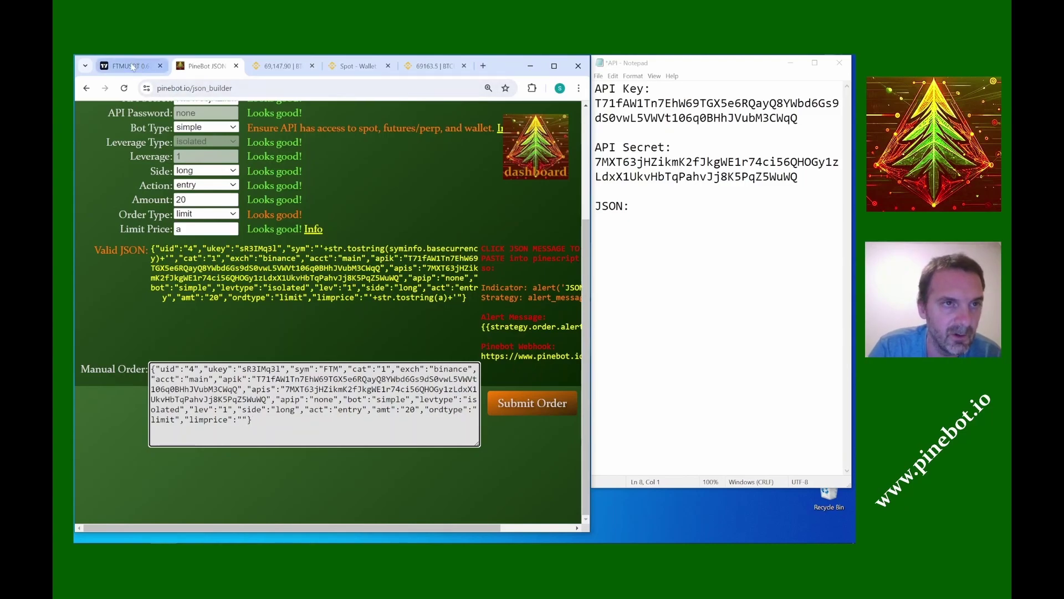
# Step: Check the FTMUSDT price, then enter 0.65 as the manual order's limprice
pyautogui.click(133, 67)
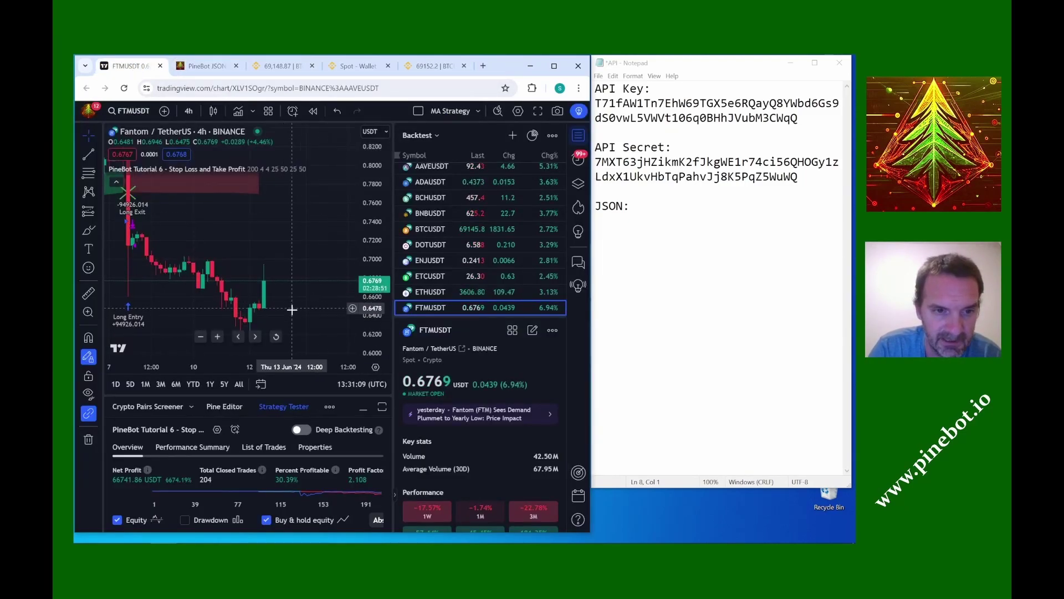
pyautogui.click(203, 67)
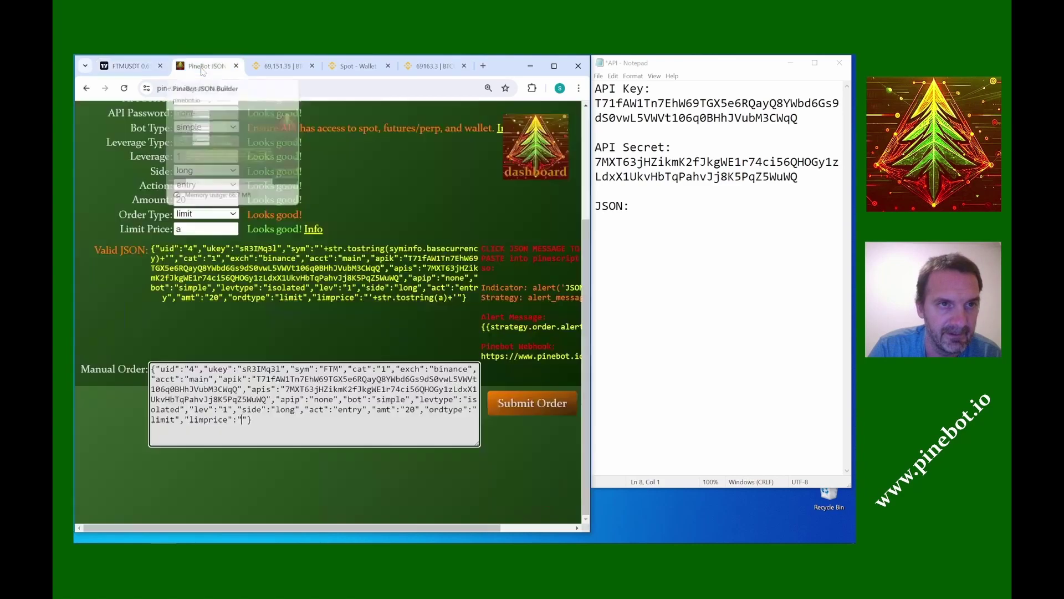
pyautogui.write('0.')
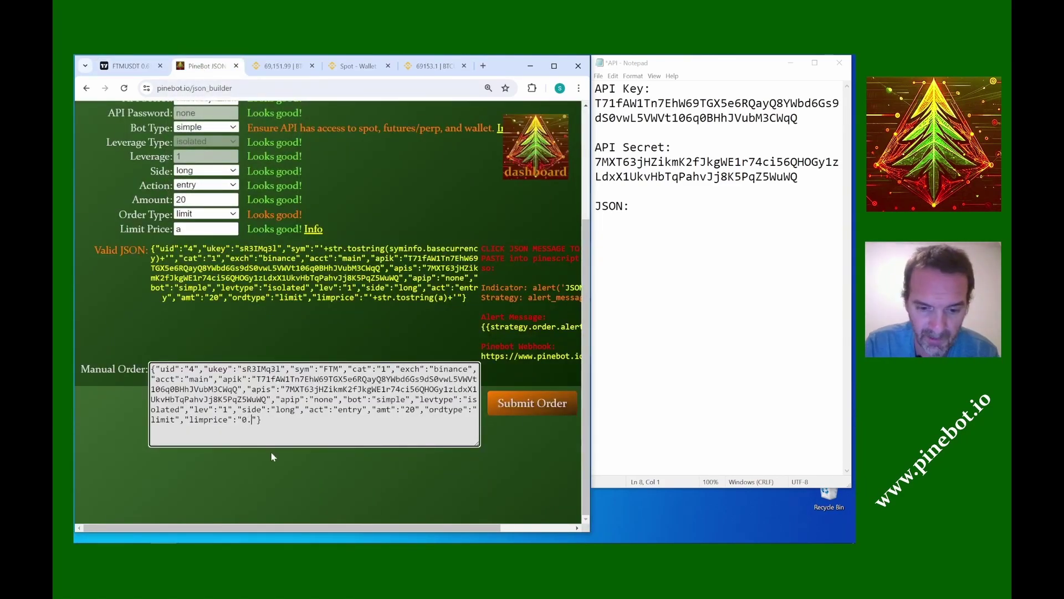
pyautogui.write('65')
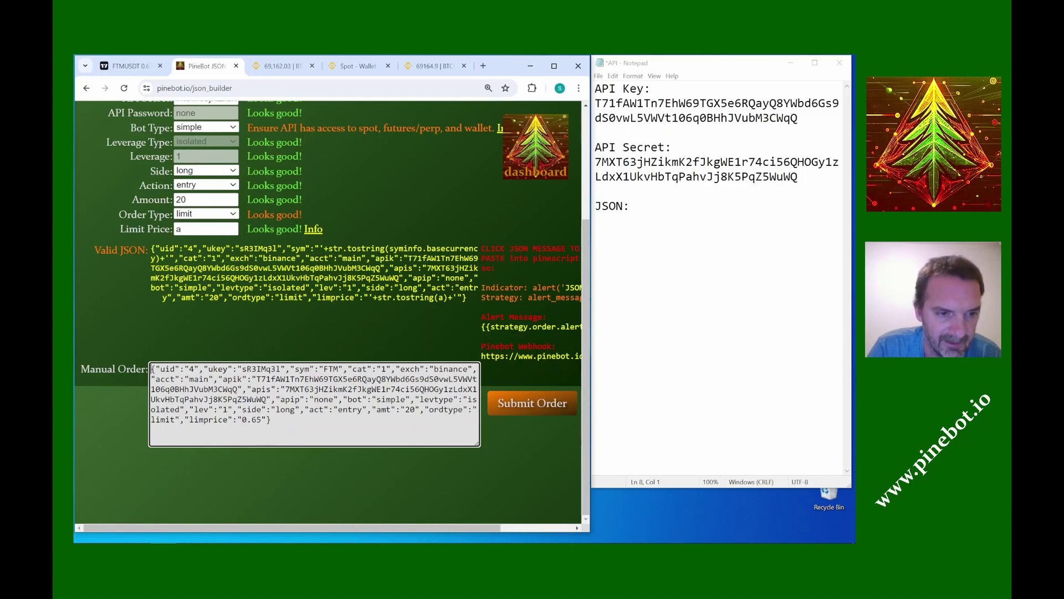
pyautogui.hotkey('shift', 'Down')
pyautogui.hotkey('shift', 'Down')
pyautogui.hotkey('shift', 'Down')
pyautogui.hotkey('shift', 'Down')
pyautogui.hotkey('shift', 'Down')
pyautogui.hotkey('shift', 'Down')
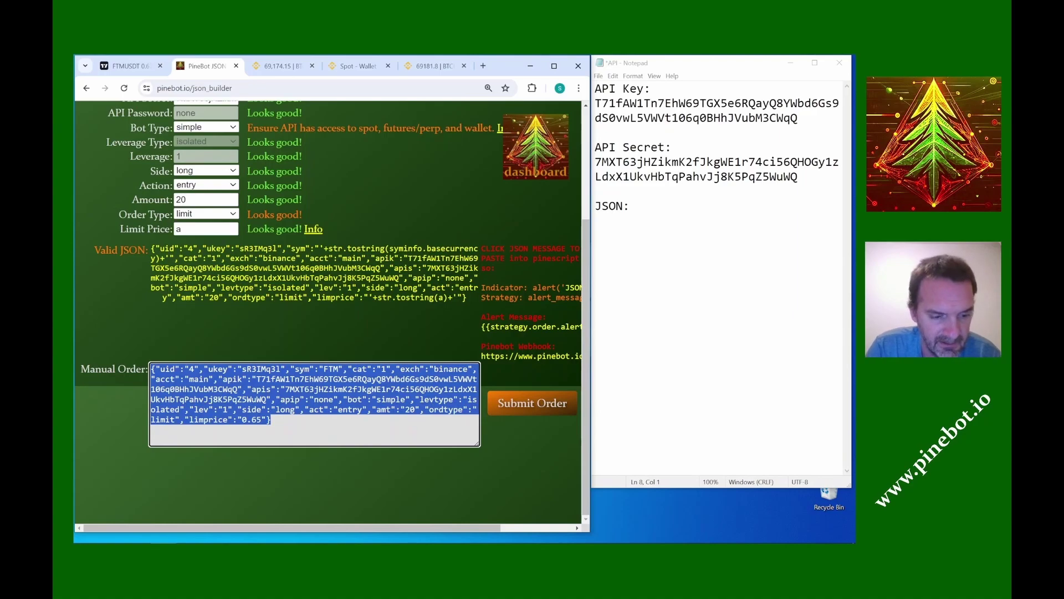
# Step: Copy the FTM manual order JSON (limprice 0.65) into Notepad under the JSON: heading
pyautogui.hotkey('ctrl', 'c')
pyautogui.hotkey('alt', 'Tab')
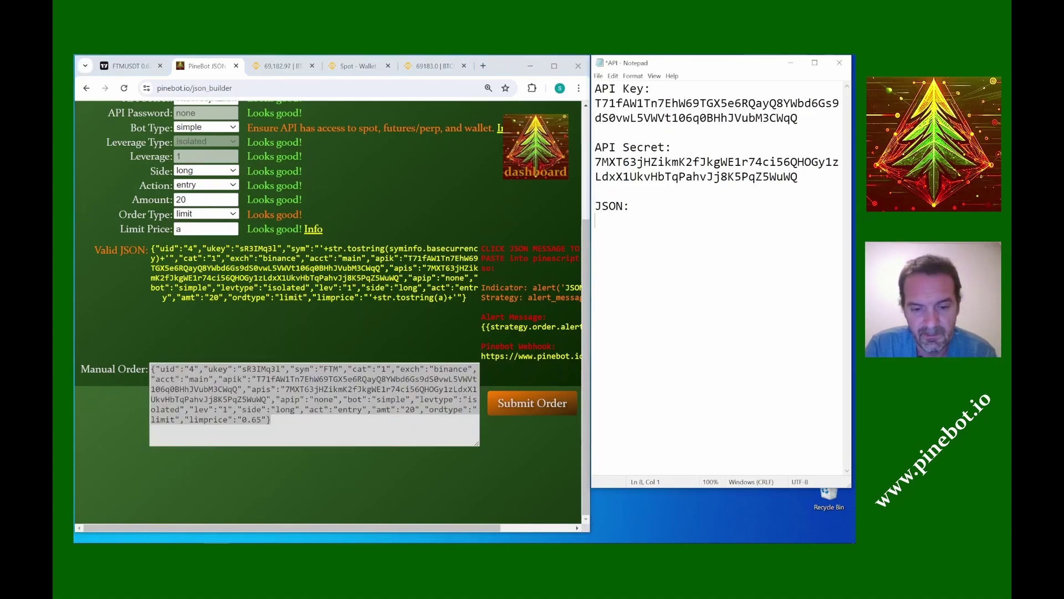
pyautogui.hotkey('ctrl', 'v')
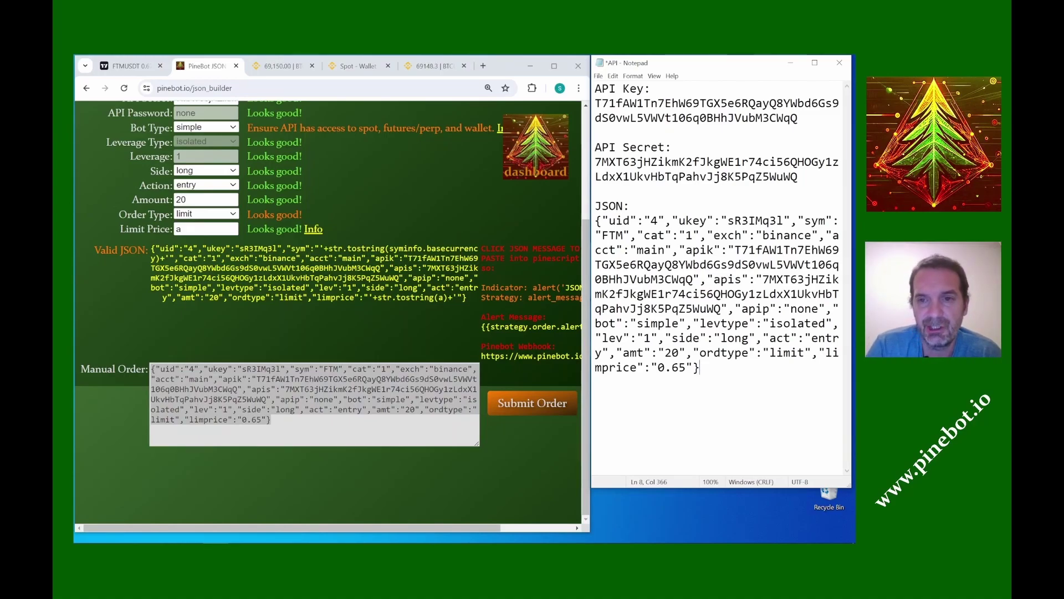
pyautogui.moveTo(594, 221); pyautogui.dragTo(700, 368)
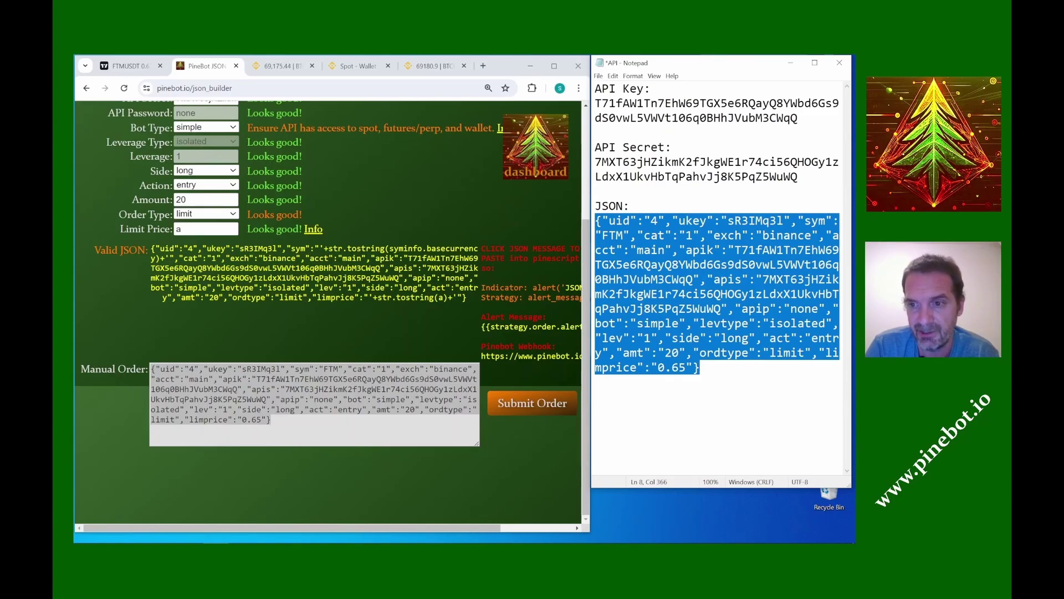
pyautogui.click(700, 326)
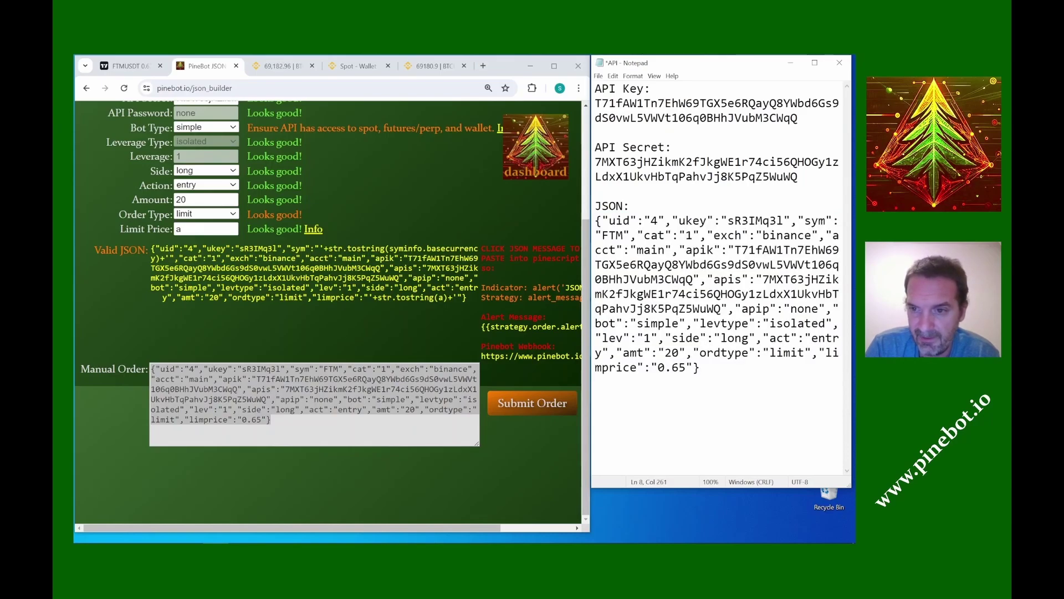
pyautogui.moveTo(596, 323); pyautogui.dragTo(700, 368)
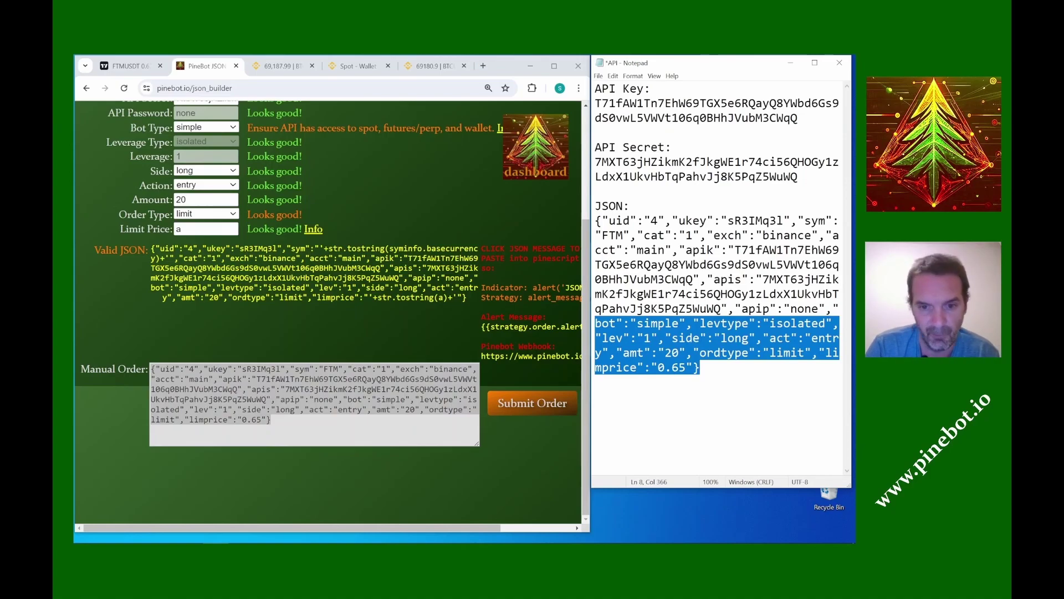
pyautogui.click(305, 337)
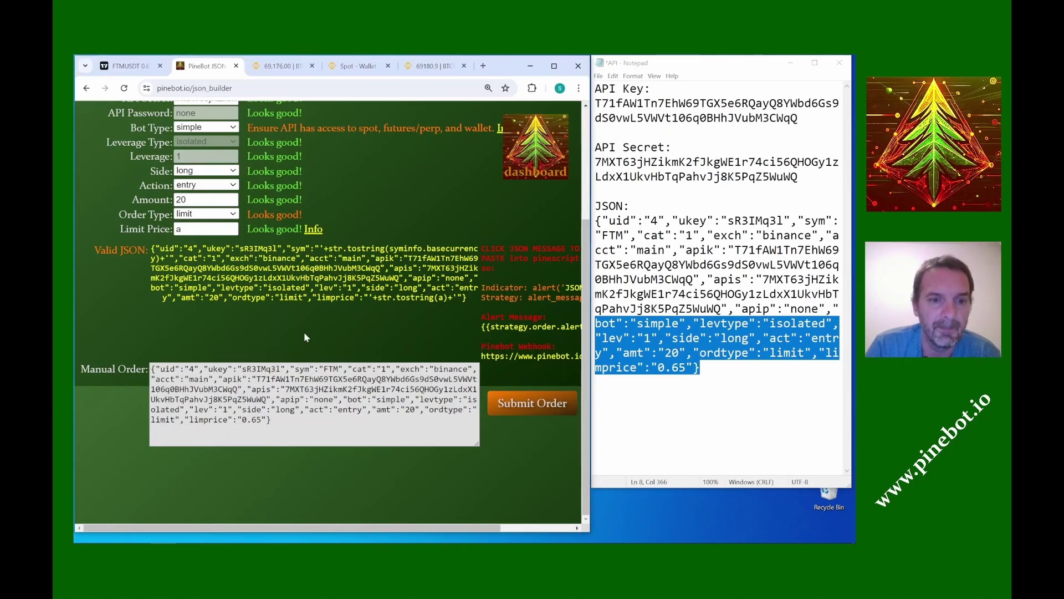
# Step: Submit the FTM entry order and check Binance Open Orders for the 30 FTM buy at 0.6500
pyautogui.click(520, 408)
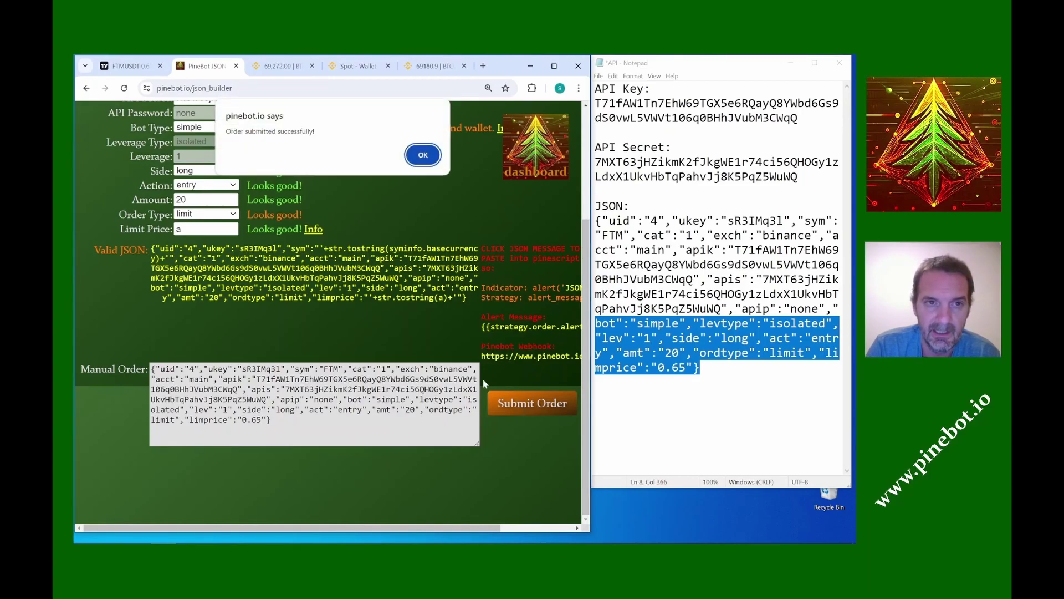
pyautogui.click(274, 66)
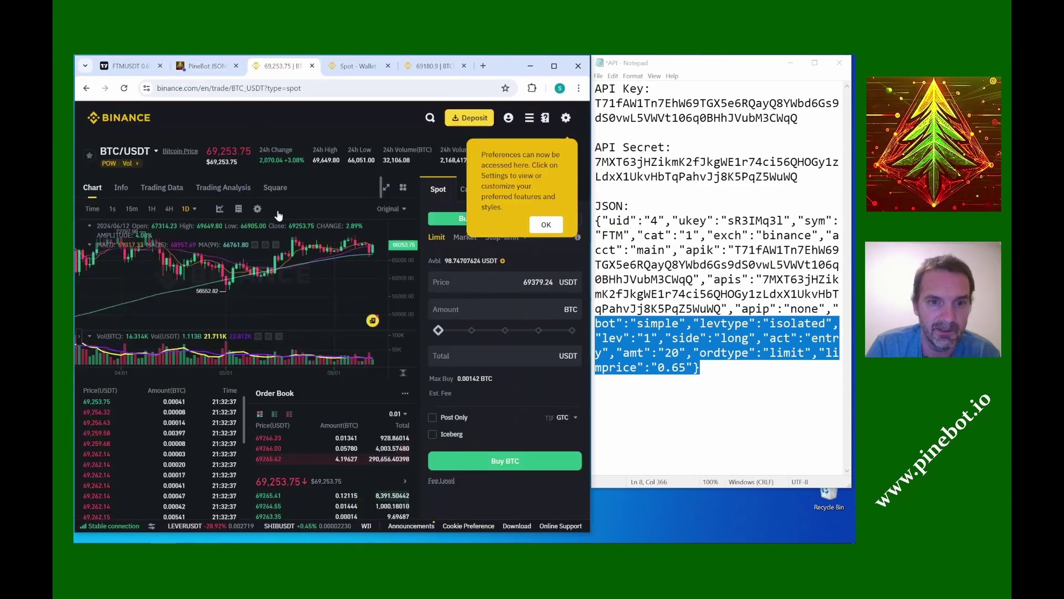
pyautogui.click(546, 225)
pyautogui.scroll(-3, 410, 348)
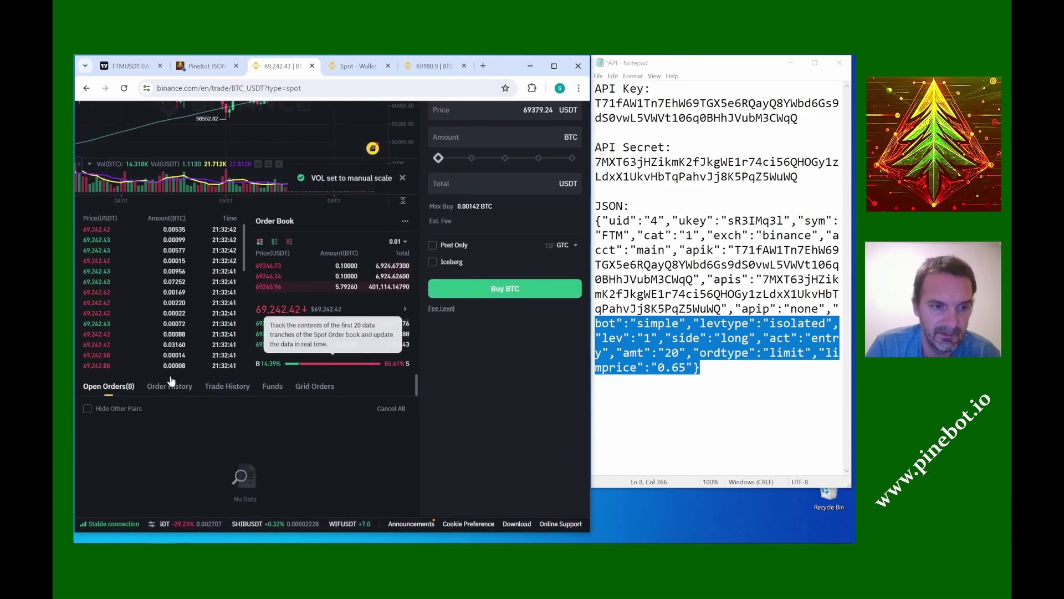
pyautogui.click(109, 388)
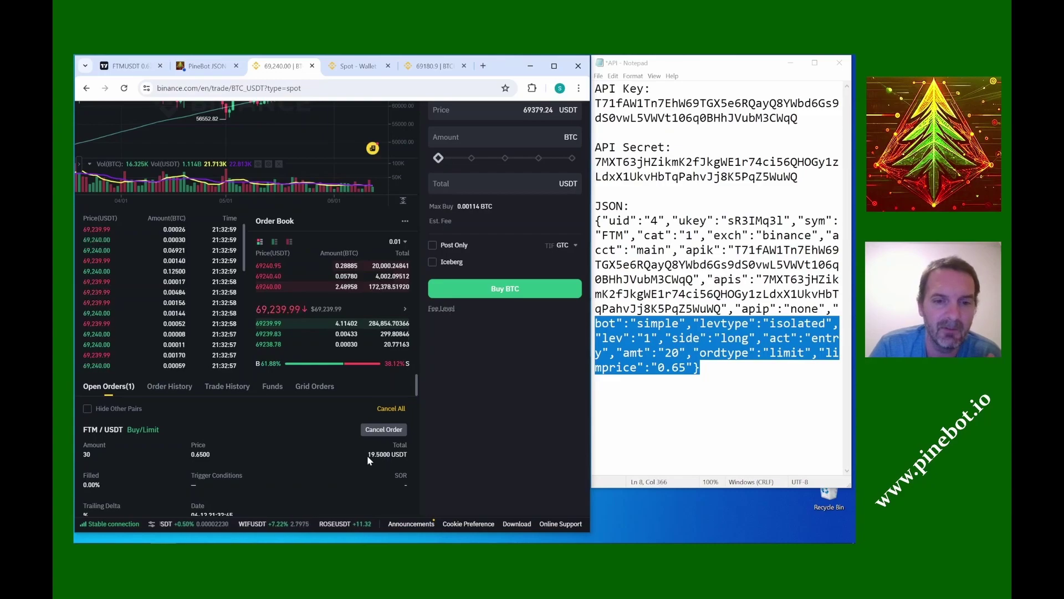
pyautogui.click(204, 67)
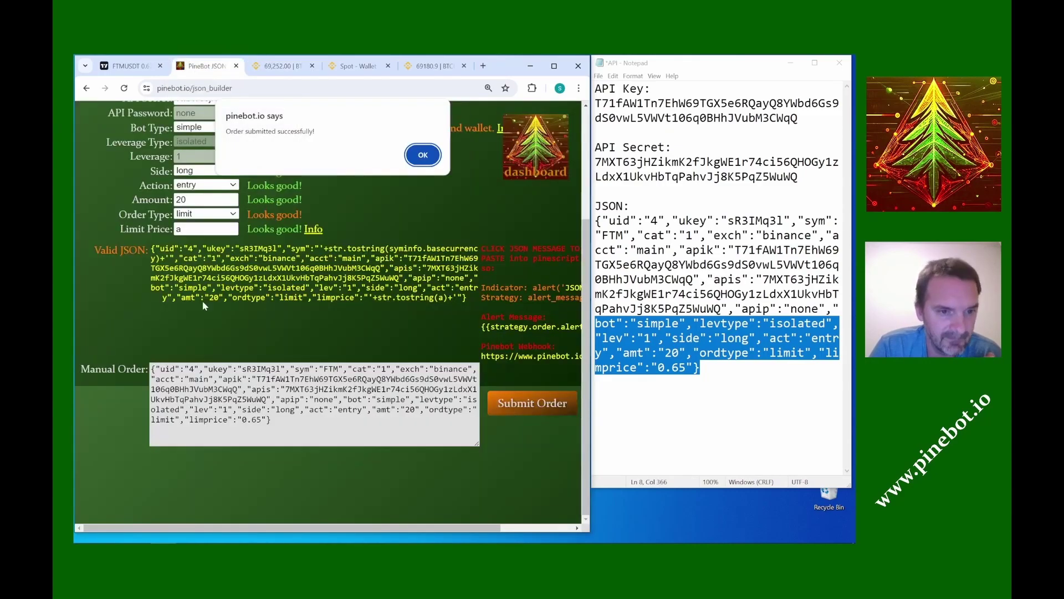
# Step: Change the manual order action from entry to cancel and submit it
pyautogui.click(421, 155)
pyautogui.click(226, 409)
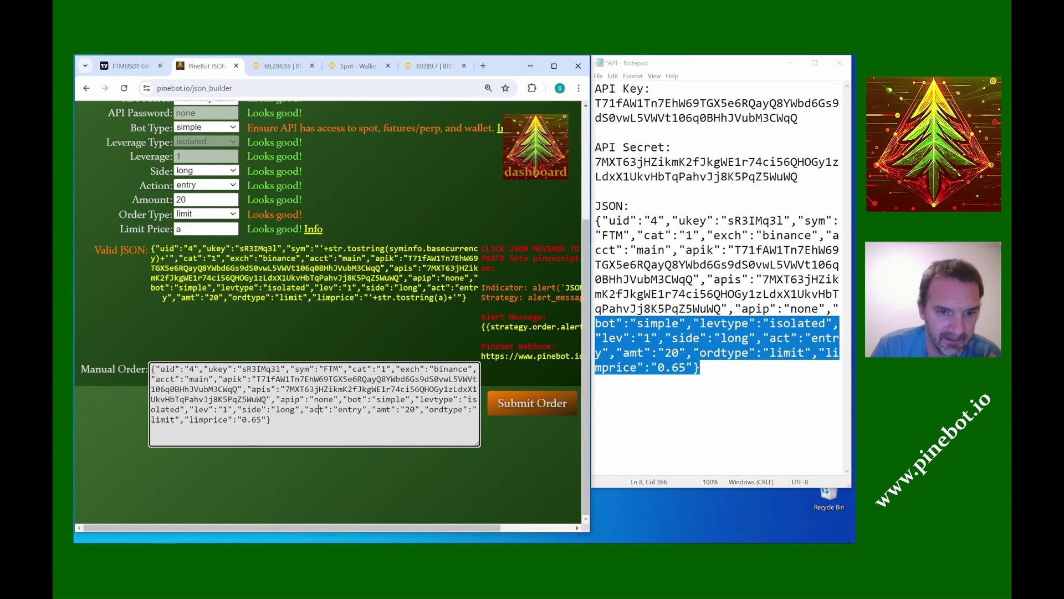
pyautogui.press('BackSpace')
pyautogui.press('BackSpace')
pyautogui.press('BackSpace')
pyautogui.press('BackSpace')
pyautogui.press('BackSpace')
pyautogui.write('cancel')
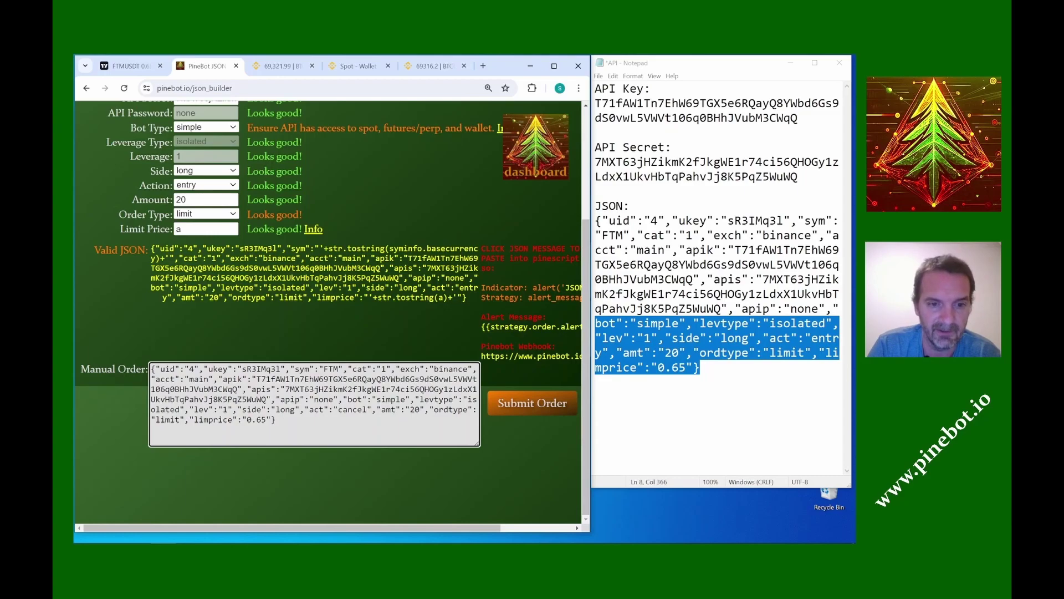
pyautogui.click(516, 405)
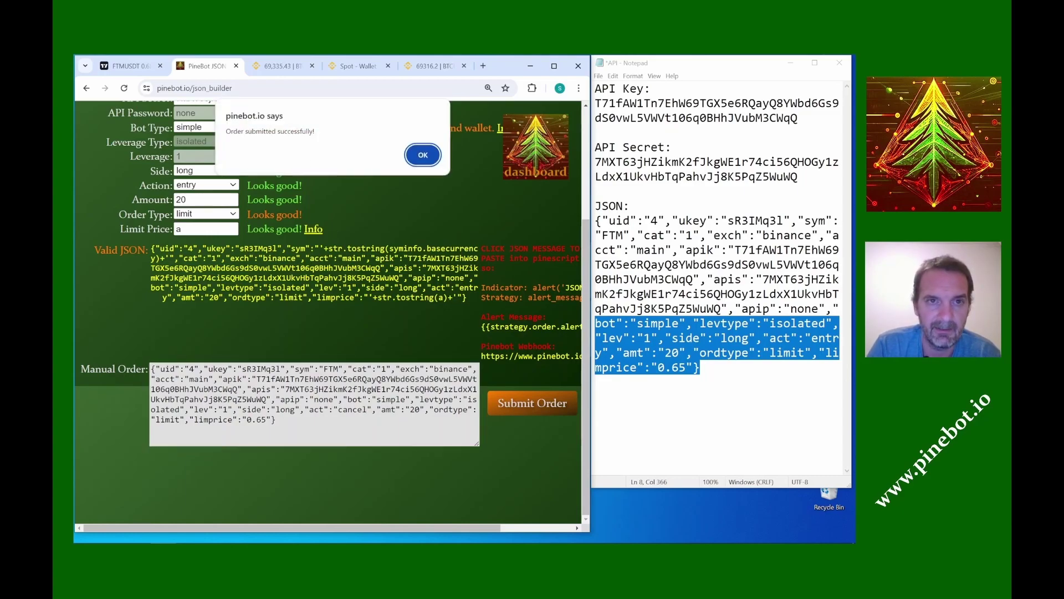
pyautogui.click(280, 66)
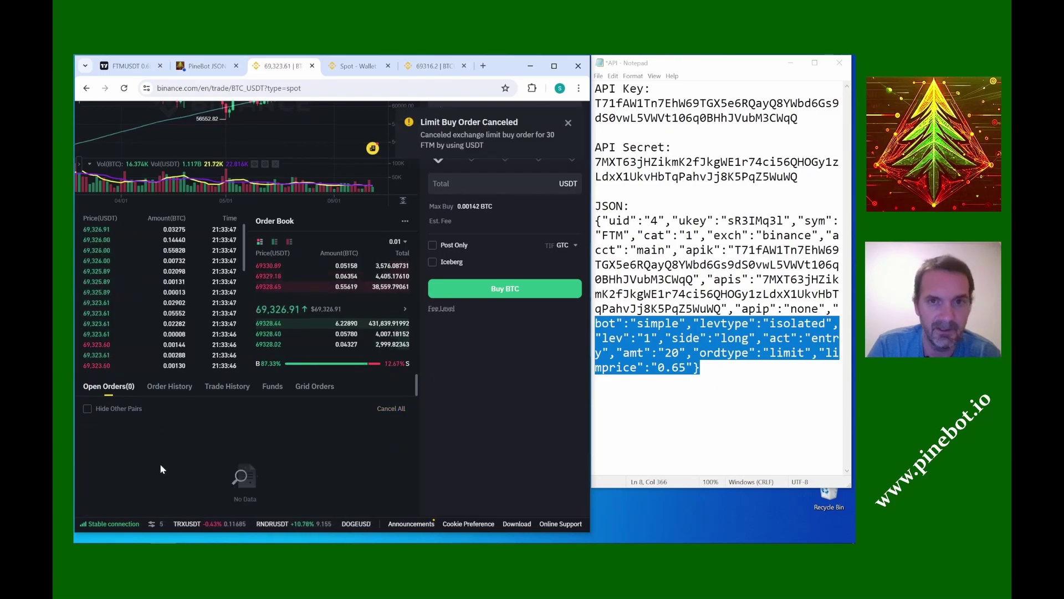
# Step: Dismiss the cancel notice and PineBot alert, confirming Binance spot shows no open orders
pyautogui.click(568, 122)
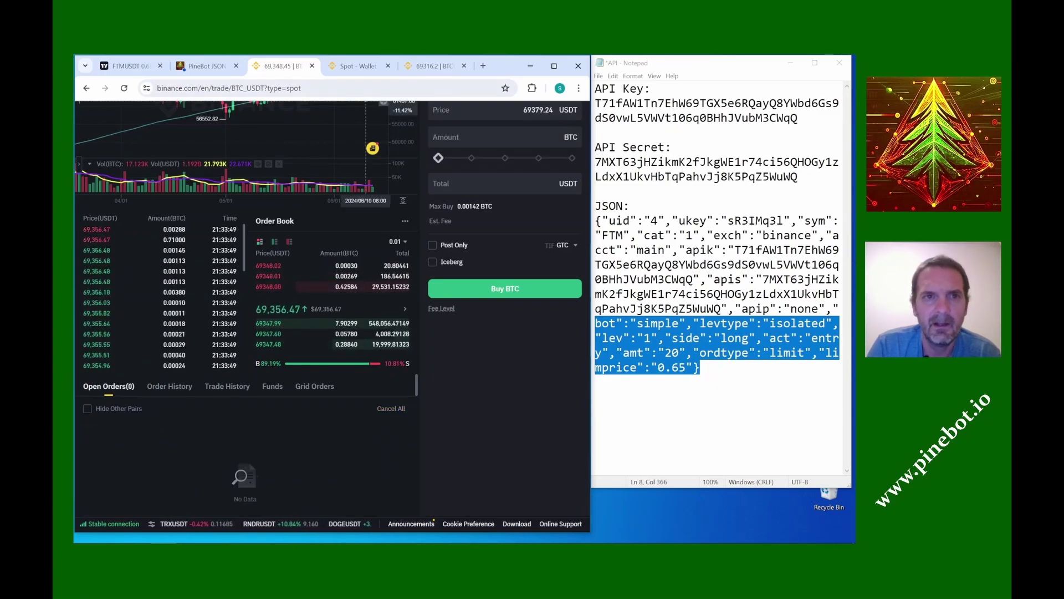
pyautogui.click(206, 67)
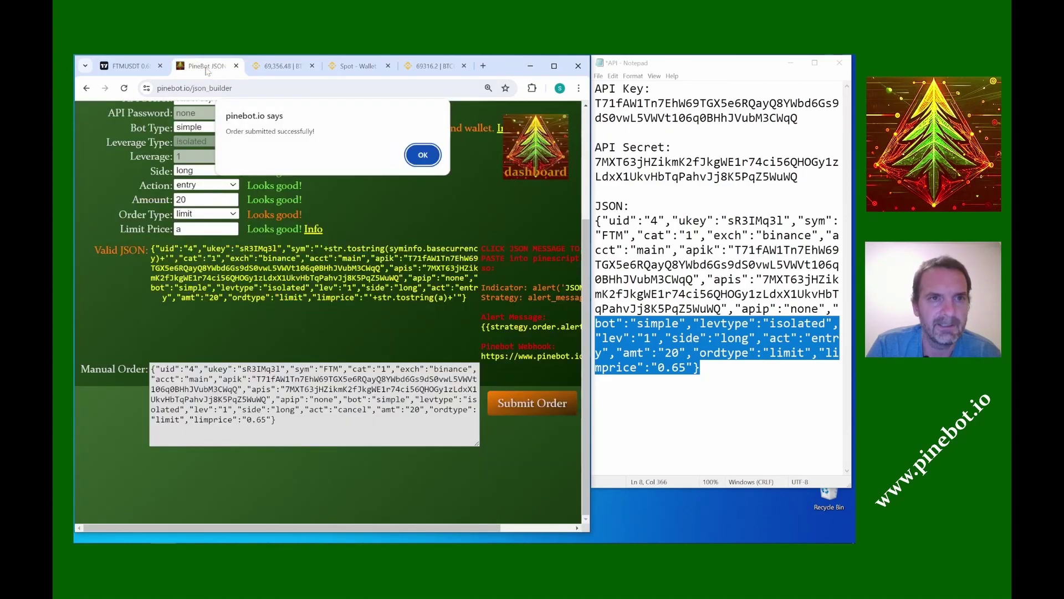
pyautogui.click(423, 158)
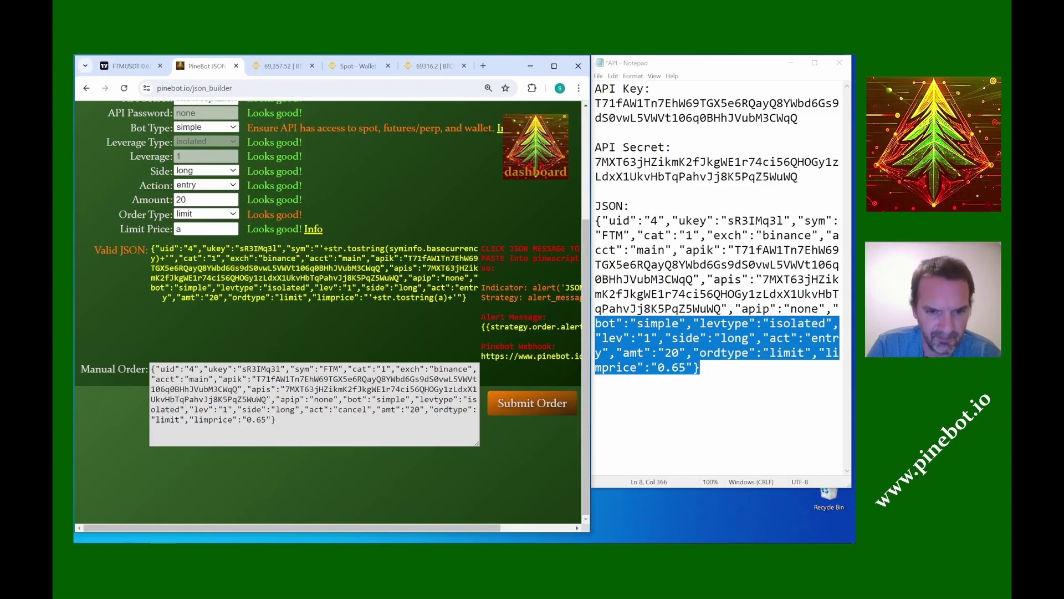
pyautogui.click(280, 66)
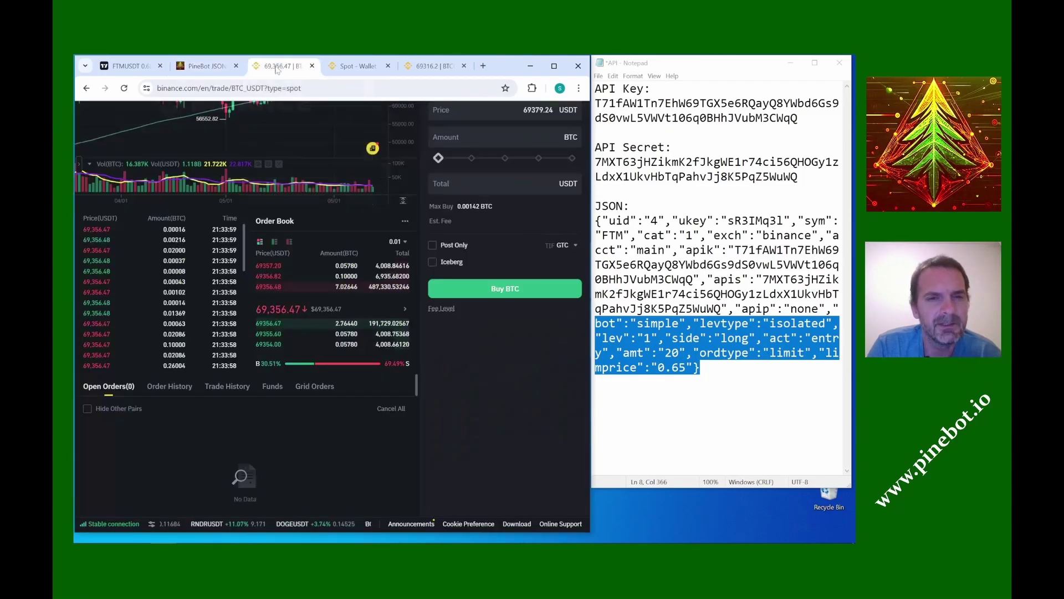
pyautogui.scroll(3, 427, 337)
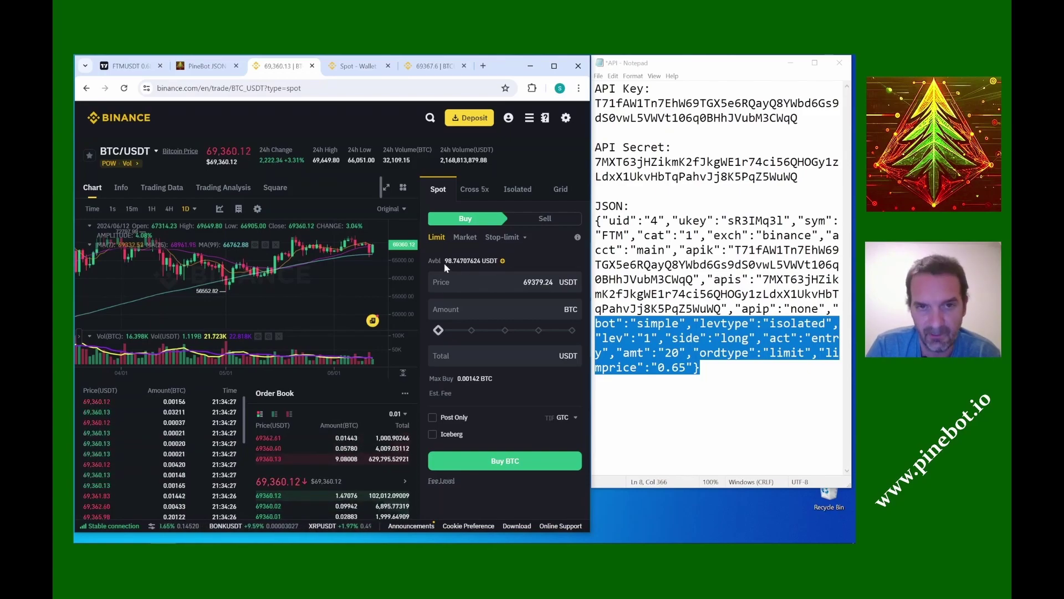
# Step: Check the roughly 100 USDT spot wallet balance and the empty BTCUSDT futures Positions list
pyautogui.click(365, 68)
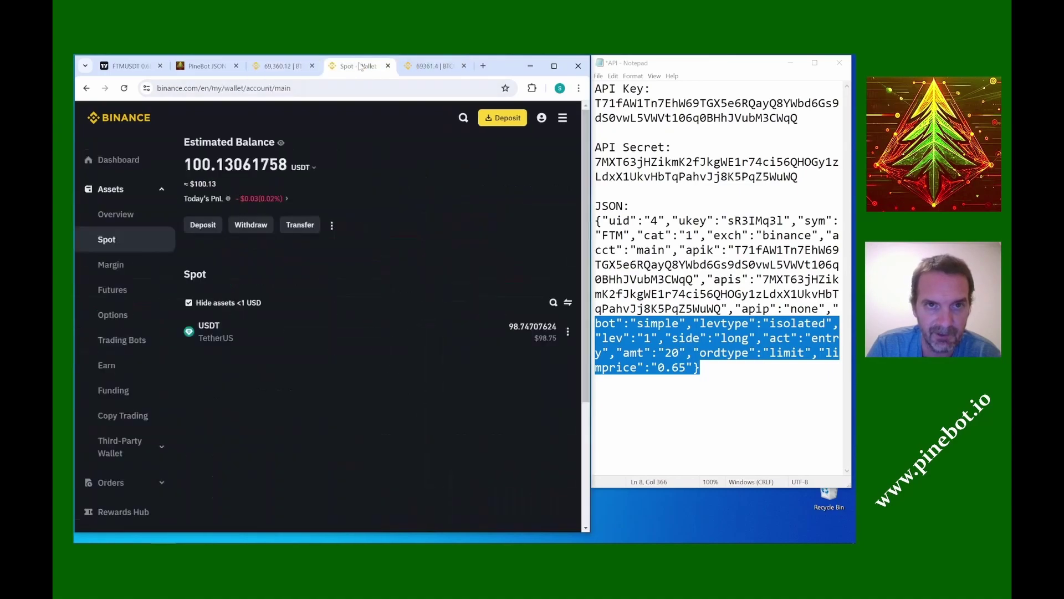
pyautogui.hotkey('ctrl', 'Tab')
pyautogui.click(369, 72)
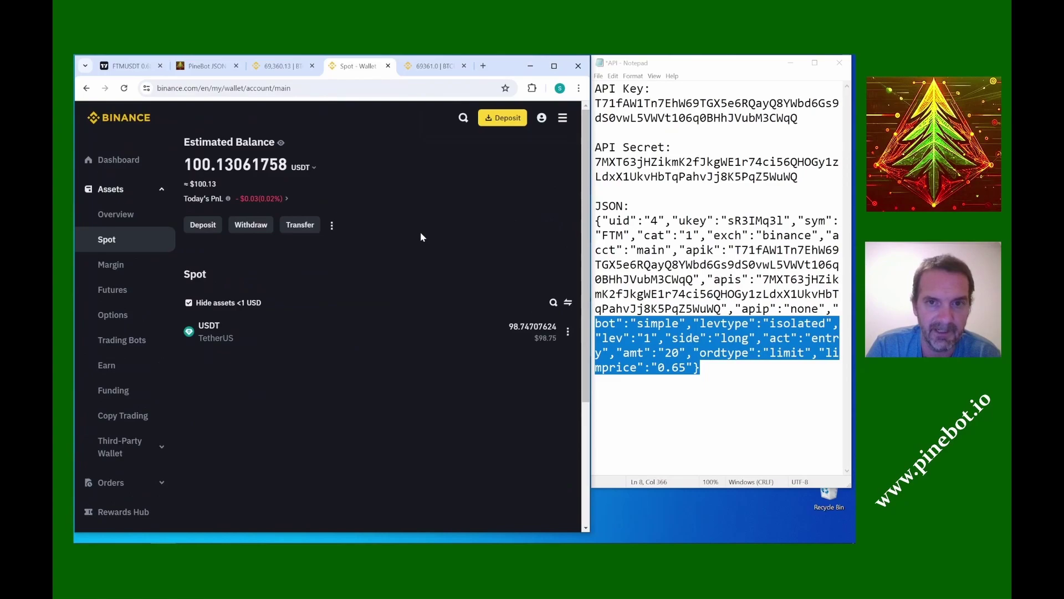
pyautogui.click(428, 68)
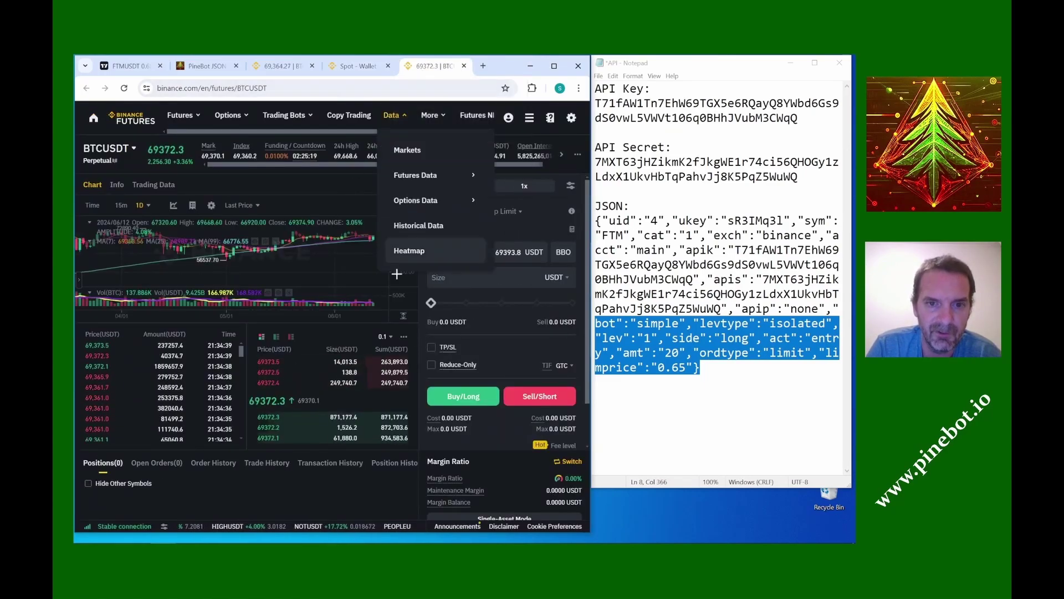
pyautogui.scroll(-3, 417, 330)
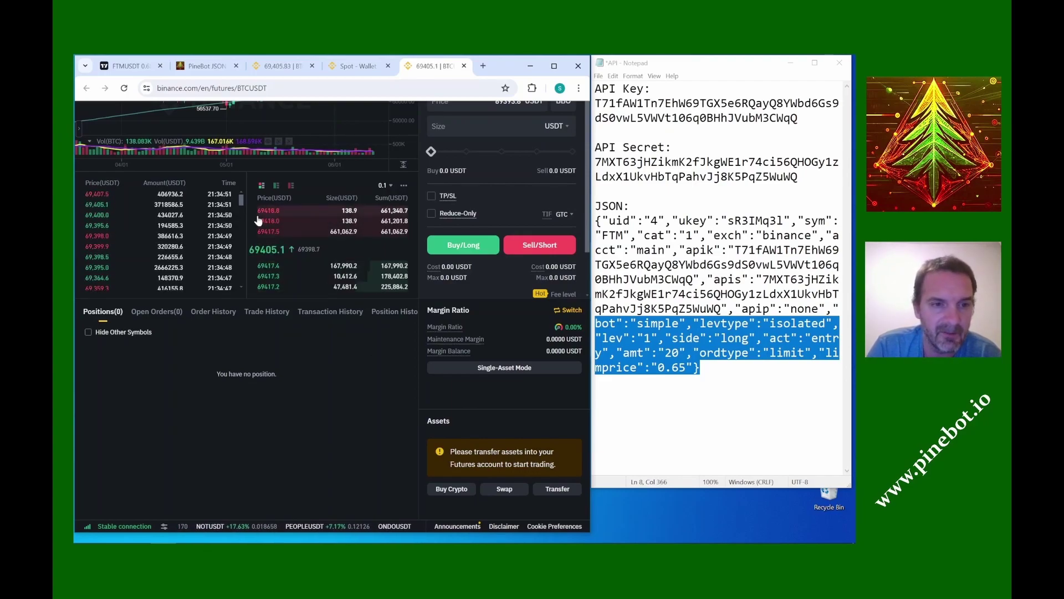
pyautogui.click(208, 67)
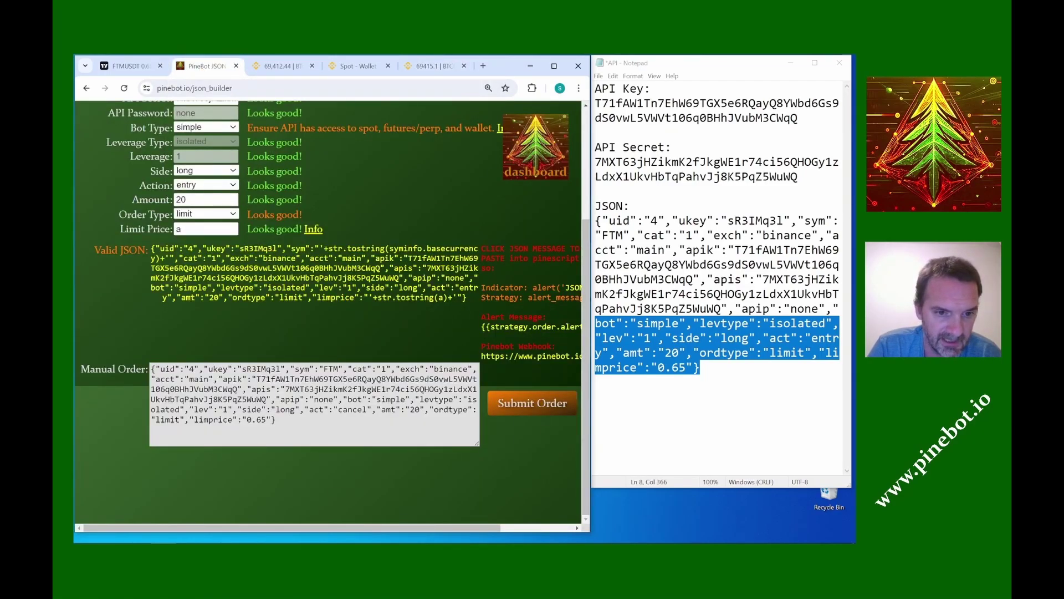
# Step: Set the manual order JSON to side short and act entry
pyautogui.click(297, 410)
pyautogui.press('BackSpace')
pyautogui.press('BackSpace')
pyautogui.press('BackSpace')
pyautogui.press('BackSpace')
pyautogui.write('short')
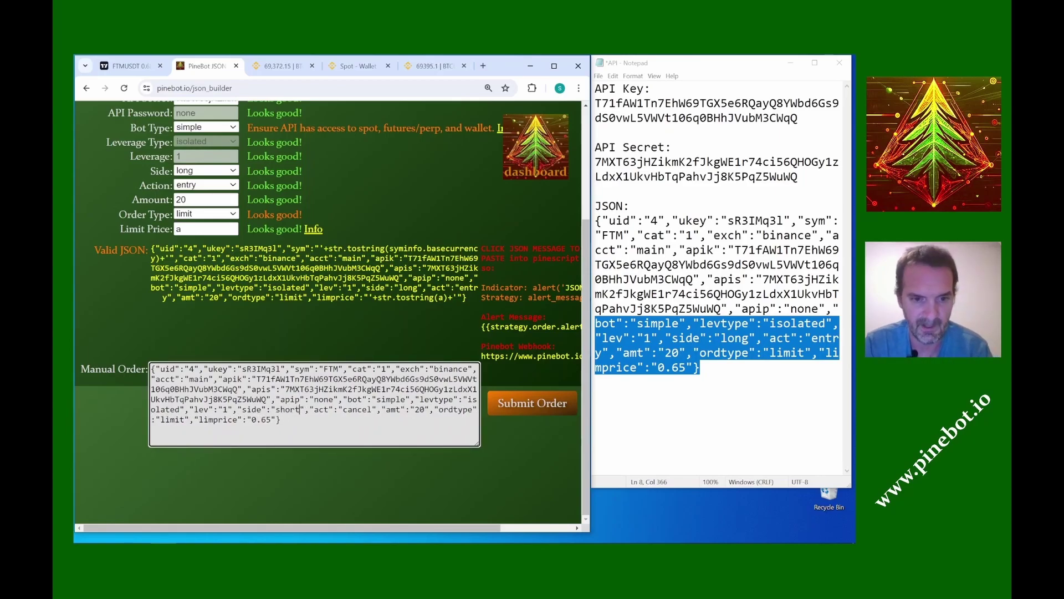
pyautogui.press('BackSpace')
pyautogui.press('BackSpace')
pyautogui.press('BackSpace')
pyautogui.press('BackSpace')
pyautogui.press('BackSpace')
pyautogui.press('BackSpace')
pyautogui.write('entry')
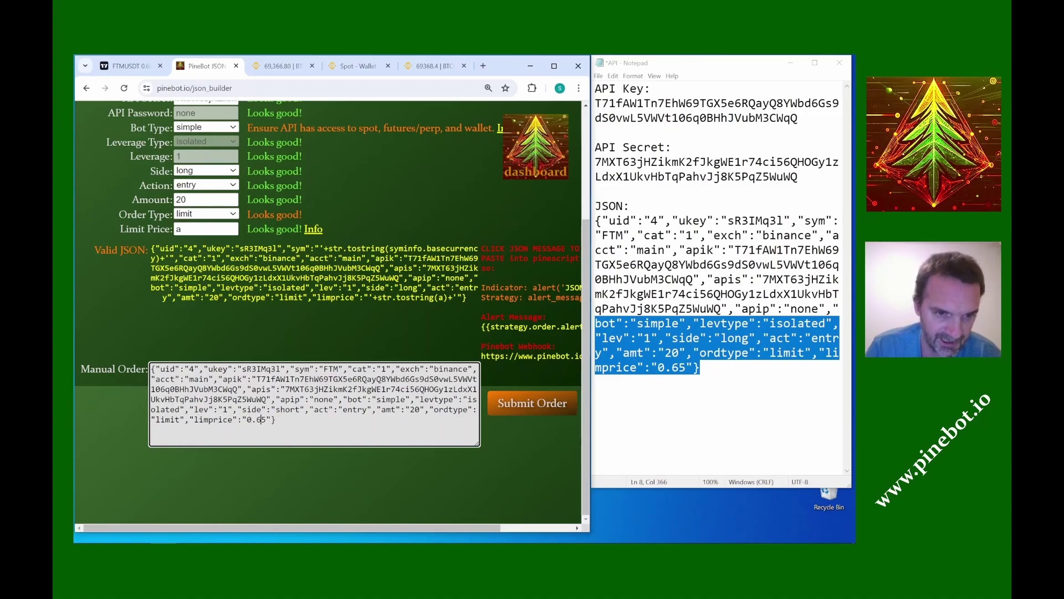
# Step: Change the limit price to 0.71 and submit the short entry for amount 20
pyautogui.click(127, 66)
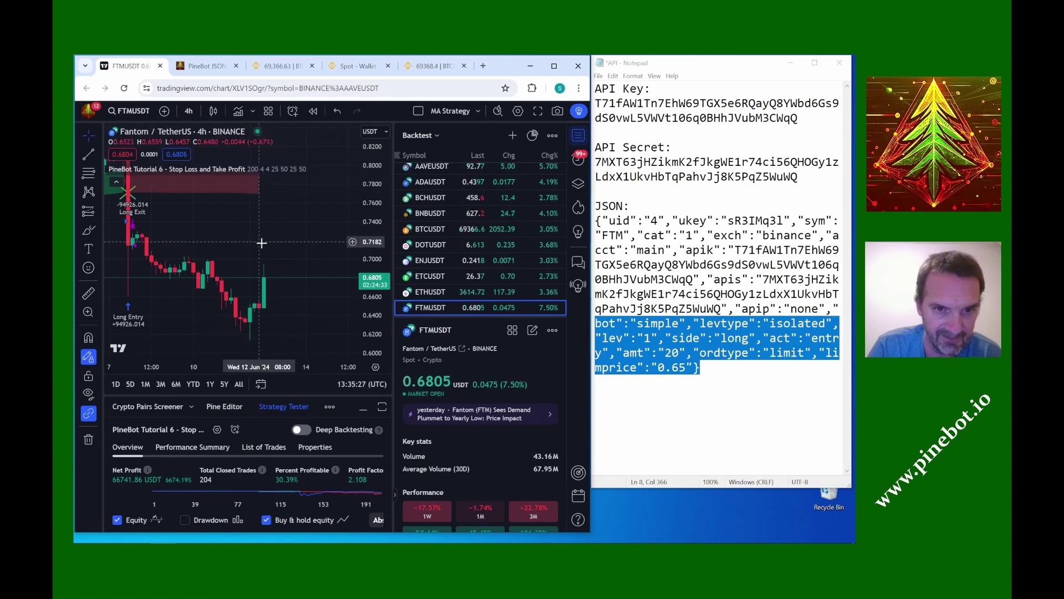
pyautogui.click(205, 66)
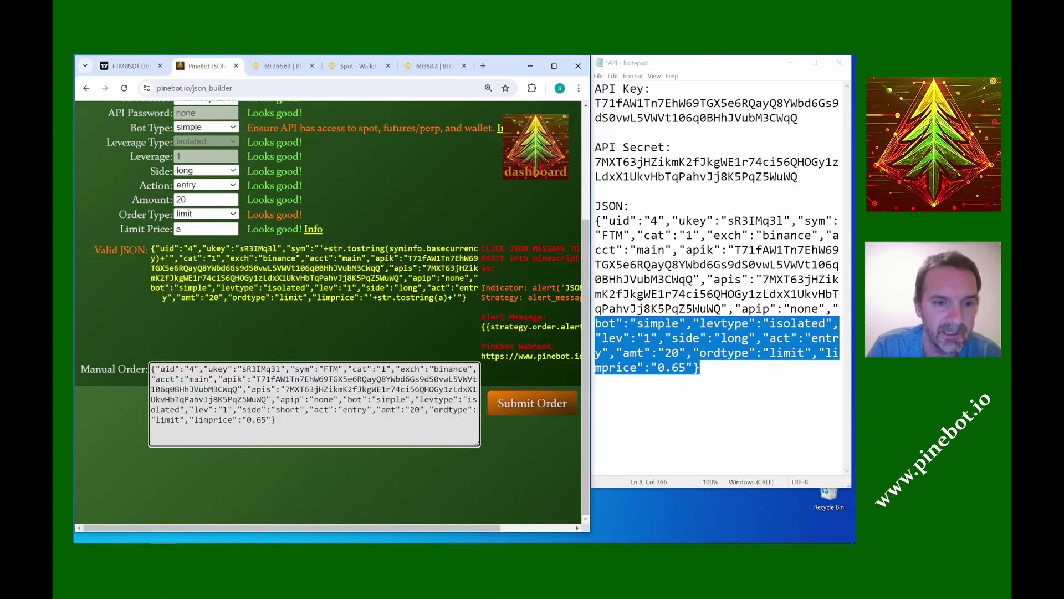
pyautogui.press('BackSpace')
pyautogui.press('BackSpace')
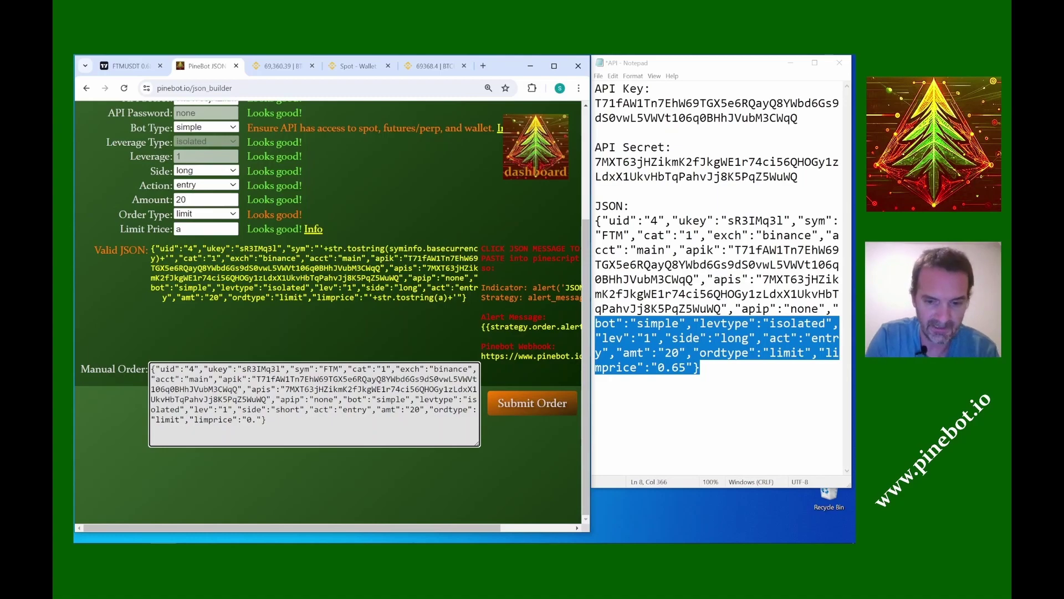
pyautogui.click(515, 406)
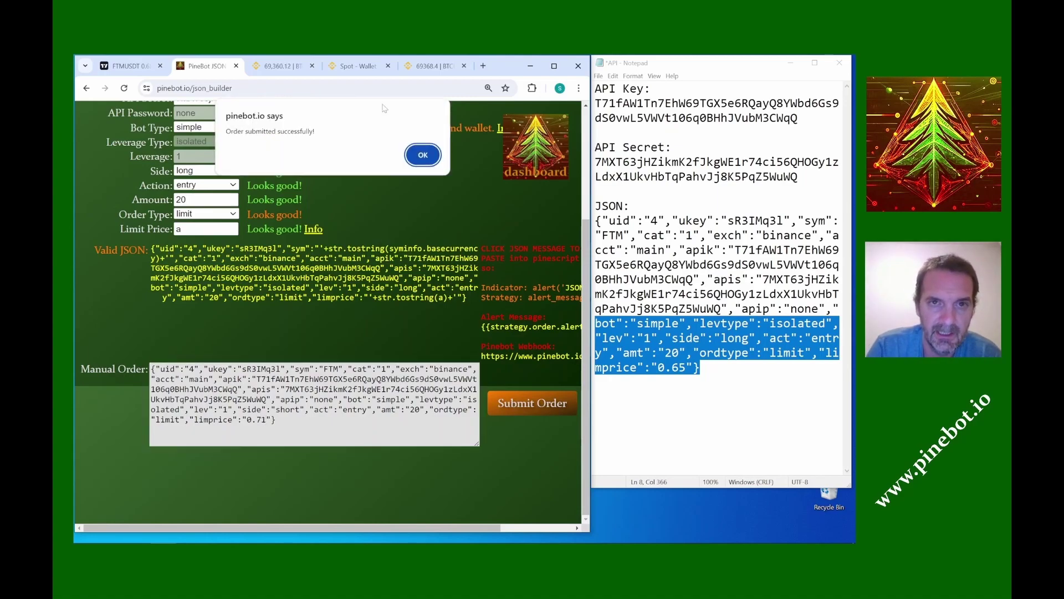
pyautogui.click(423, 67)
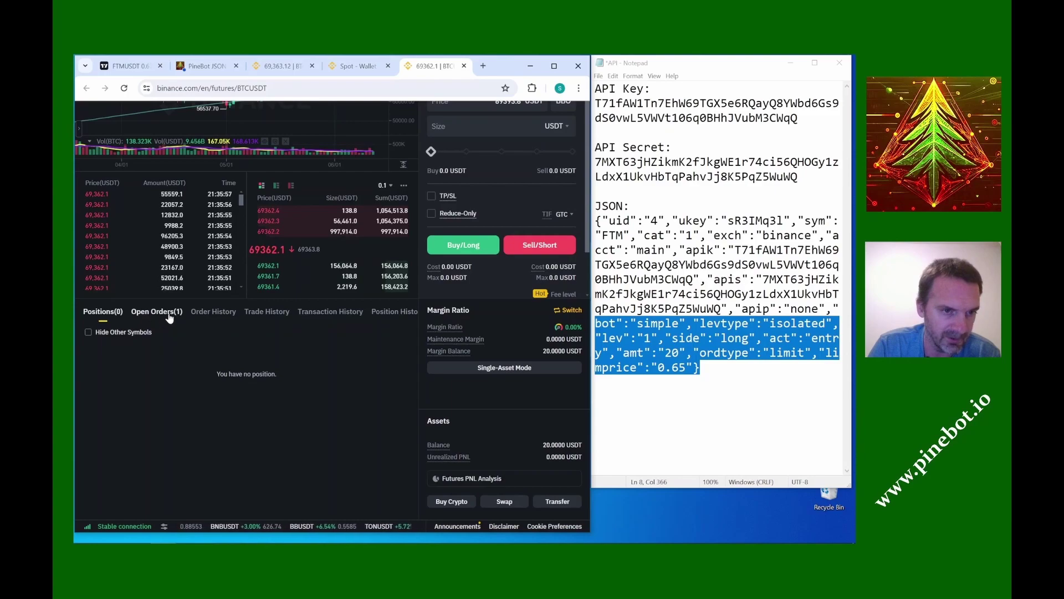
# Step: Verify the FTMUSDT limit sell at 0.71 (19.88 USDT) under Binance futures Open Orders
pyautogui.click(155, 314)
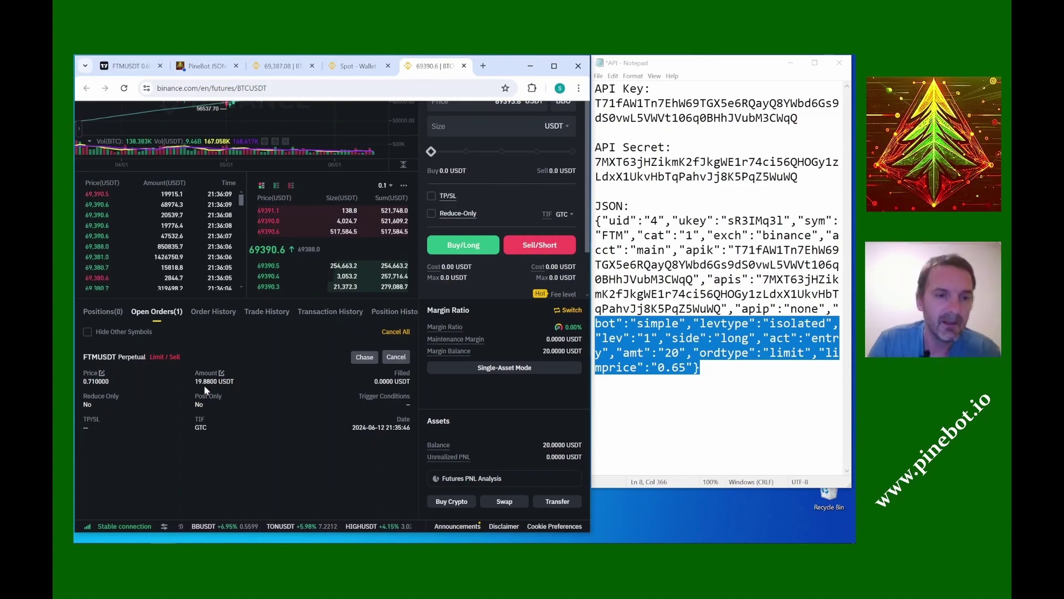
pyautogui.click(209, 67)
# Step: Change the manual order action from entry to cancel and submit it
pyautogui.click(423, 154)
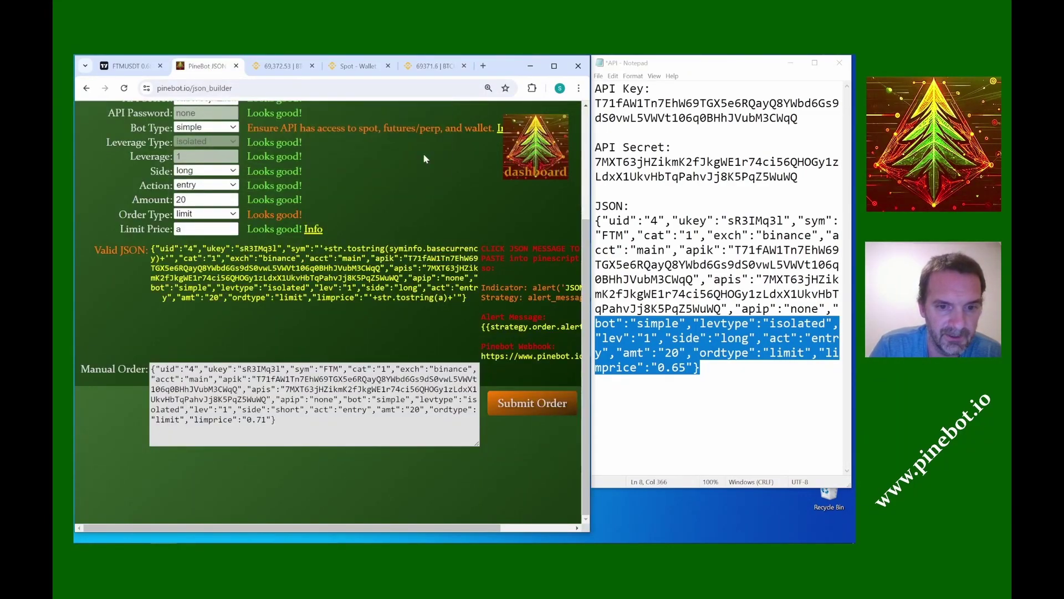
pyautogui.click(246, 409)
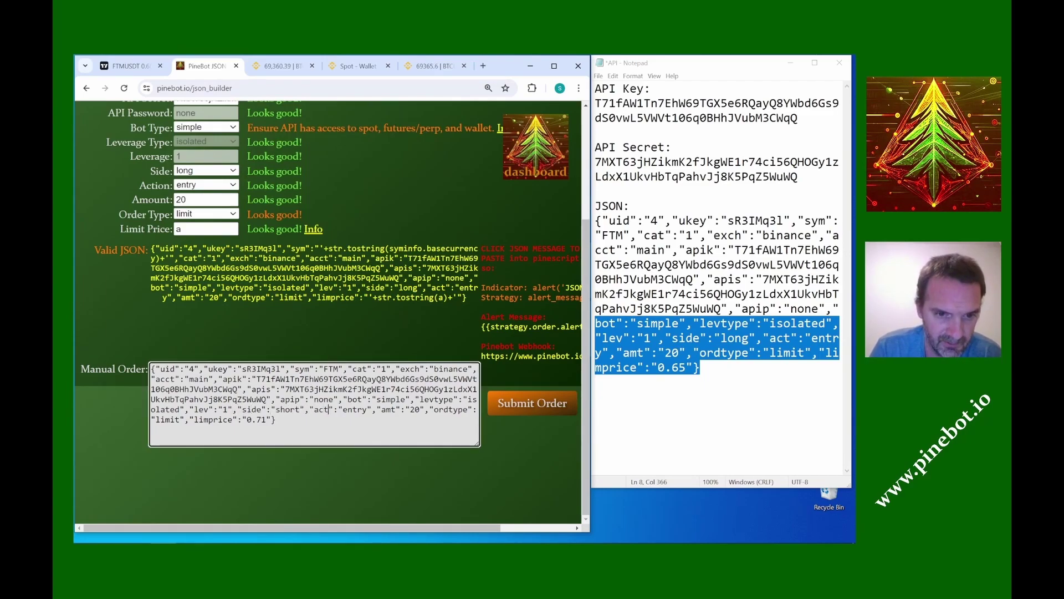
pyautogui.press('BackSpace')
pyautogui.press('BackSpace')
pyautogui.press('BackSpace')
pyautogui.press('BackSpace')
pyautogui.press('BackSpace')
pyautogui.write('cancel')
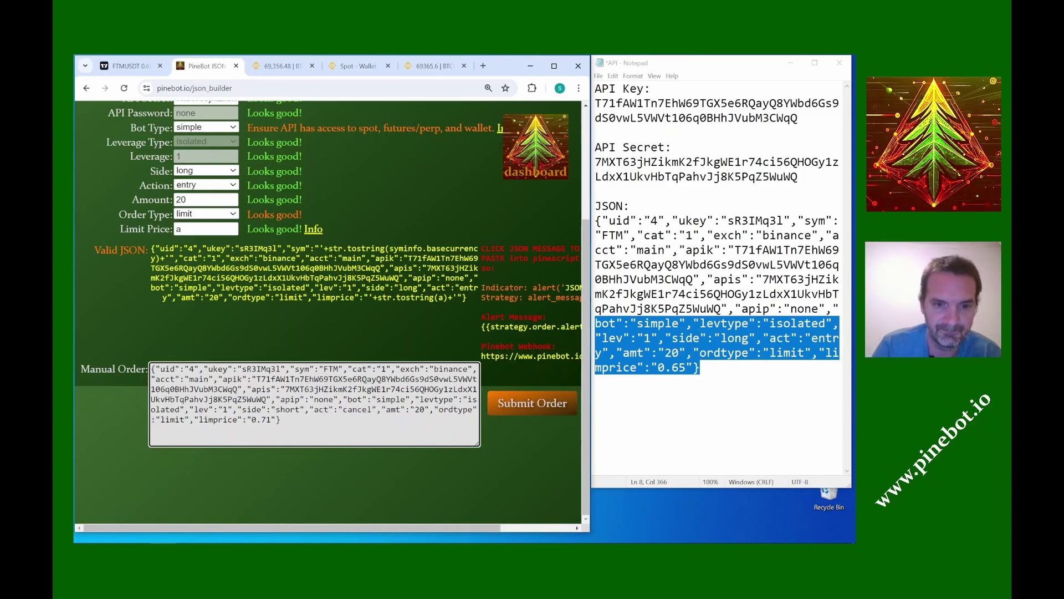
pyautogui.click(521, 404)
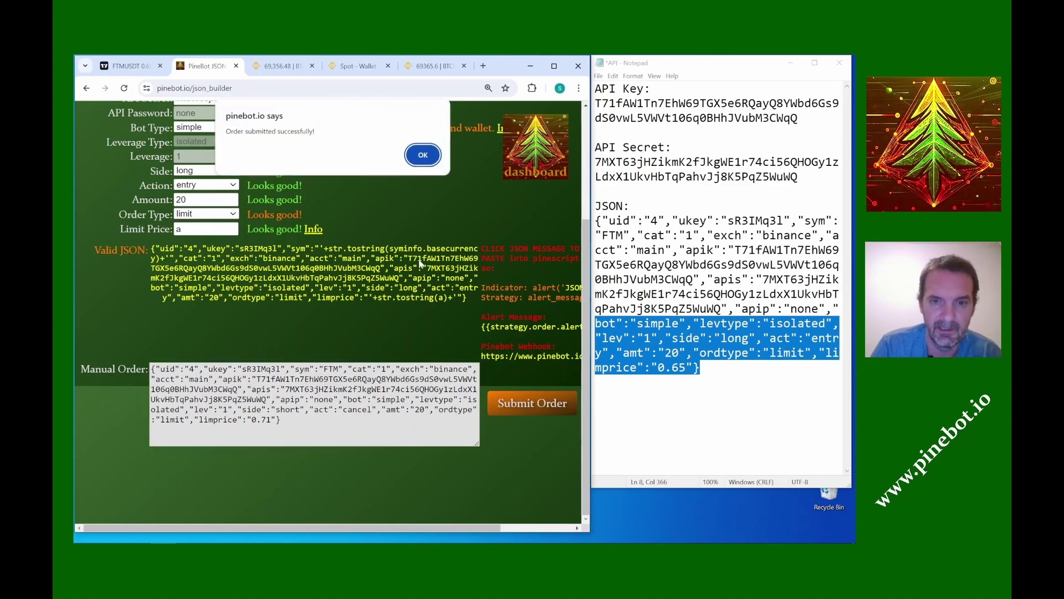
# Step: Confirm Binance futures lists no open orders, then dismiss the PineBot confirmation
pyautogui.click(421, 155)
pyautogui.click(435, 66)
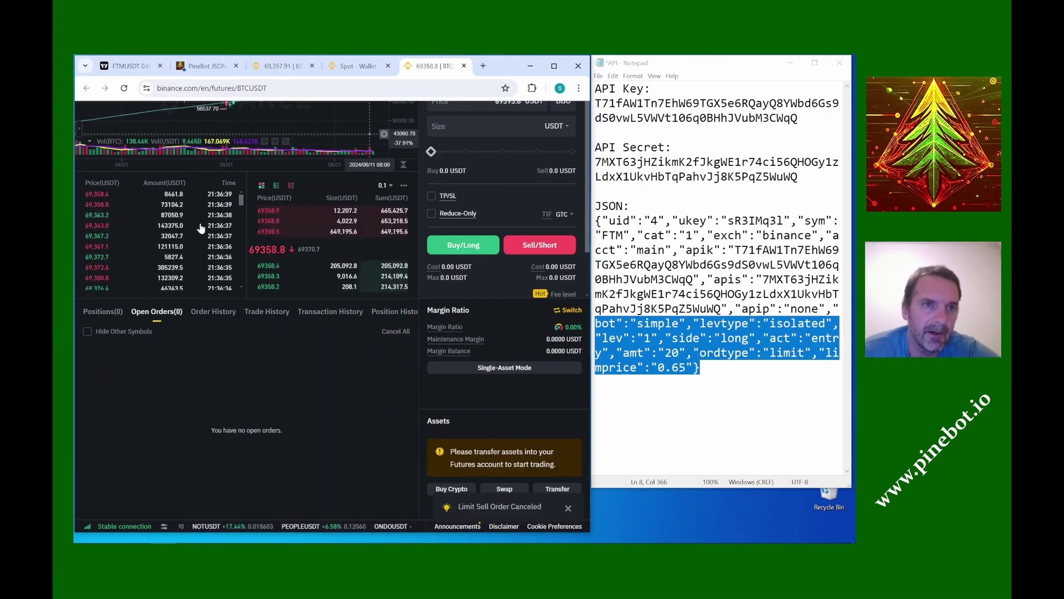
pyautogui.click(206, 66)
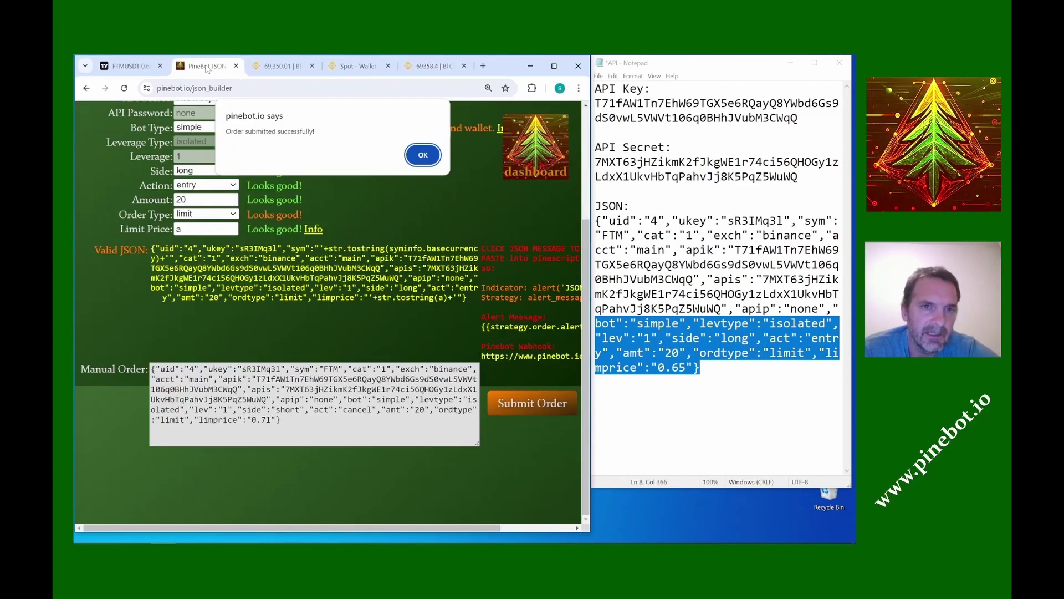
pyautogui.click(422, 156)
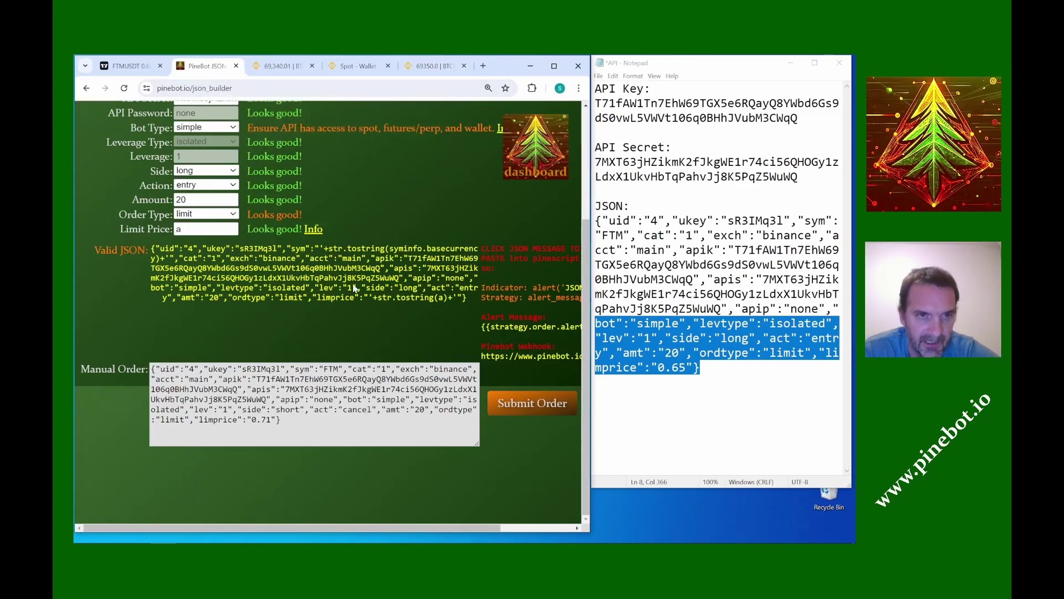
# Step: Edit the manual order JSON to side long, act entry and ordtype market
pyautogui.click(304, 389)
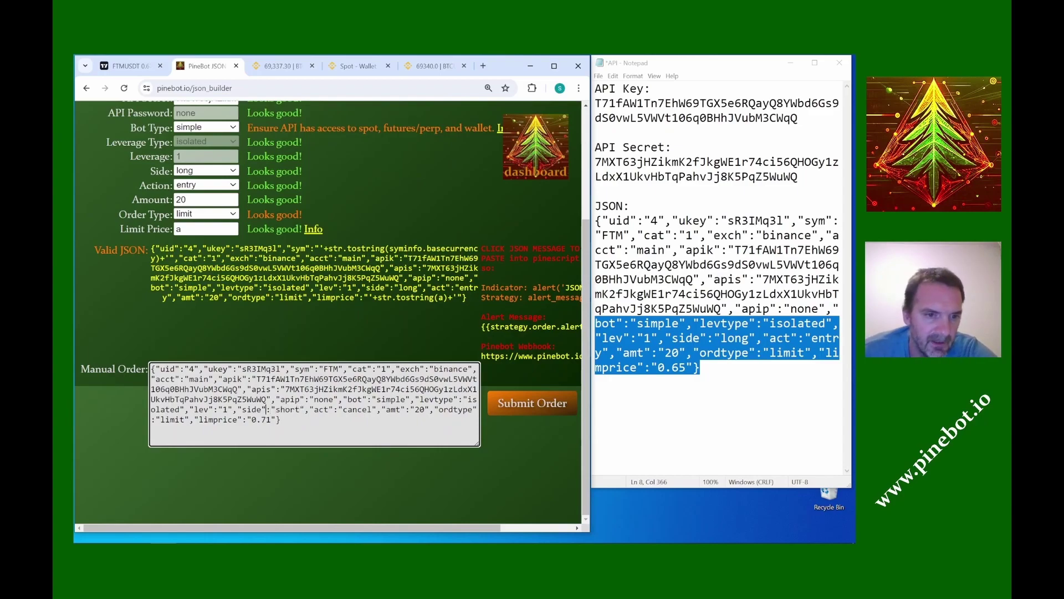
pyautogui.press('BackSpace')
pyautogui.press('BackSpace')
pyautogui.press('BackSpace')
pyautogui.press('BackSpace')
pyautogui.press('BackSpace')
pyautogui.write('long')
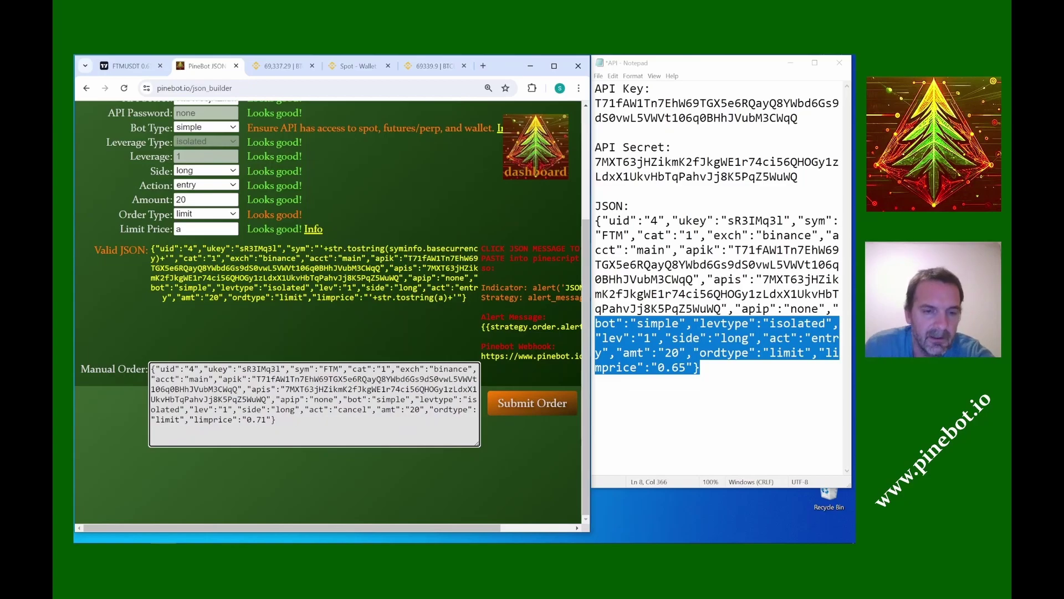
pyautogui.press('Right')
pyautogui.press('Right')
pyautogui.press('Right')
pyautogui.press('Right')
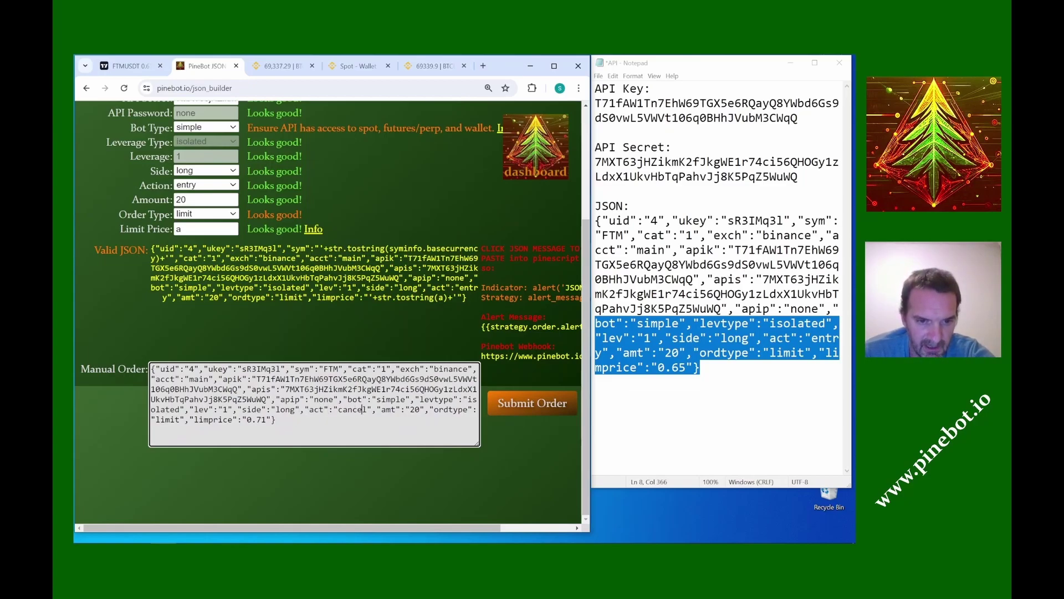
pyautogui.press('Right')
pyautogui.press('BackSpace')
pyautogui.press('BackSpace')
pyautogui.press('BackSpace')
pyautogui.press('BackSpace')
pyautogui.press('BackSpace')
pyautogui.press('BackSpace')
pyautogui.write('entry')
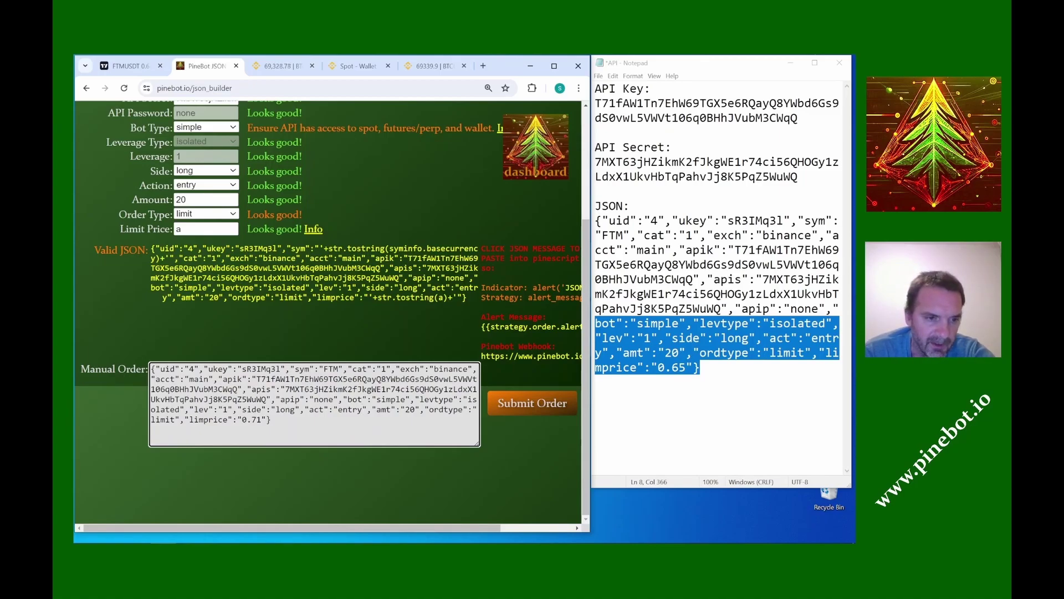
pyautogui.press('BackSpace')
pyautogui.press('BackSpace')
pyautogui.press('BackSpace')
pyautogui.press('BackSpace')
pyautogui.press('BackSpace')
pyautogui.write('market')
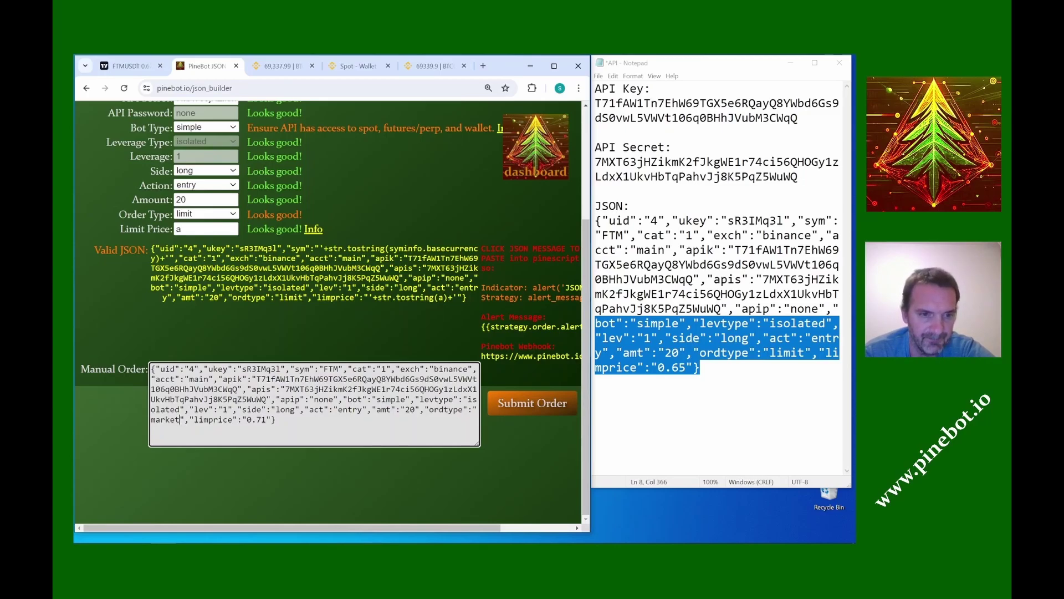
# Step: Submit the long FTM market entry for amount 20 and acknowledge the confirmation
pyautogui.click(514, 413)
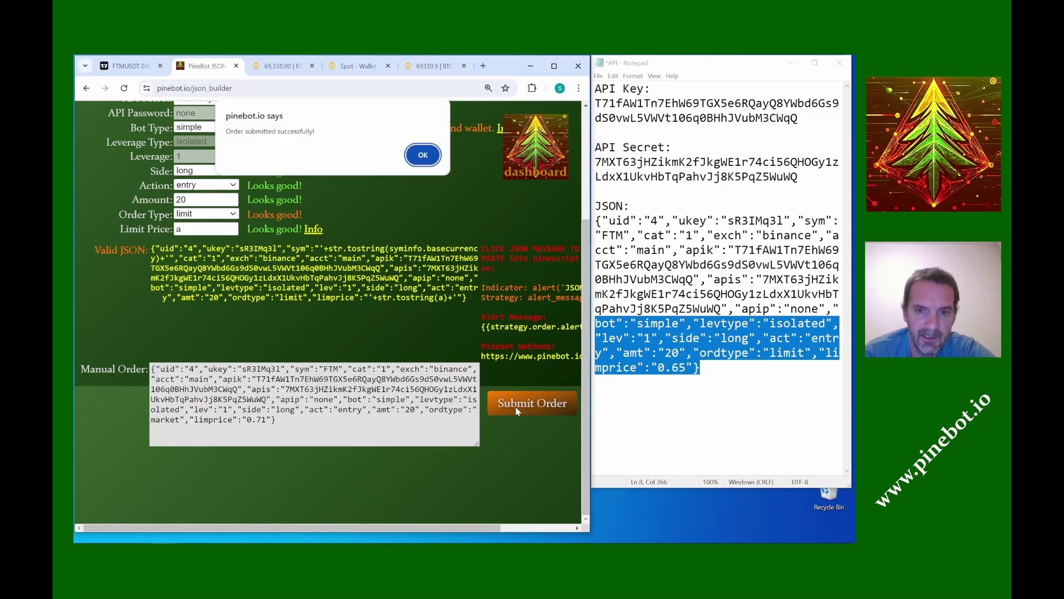
pyautogui.click(422, 158)
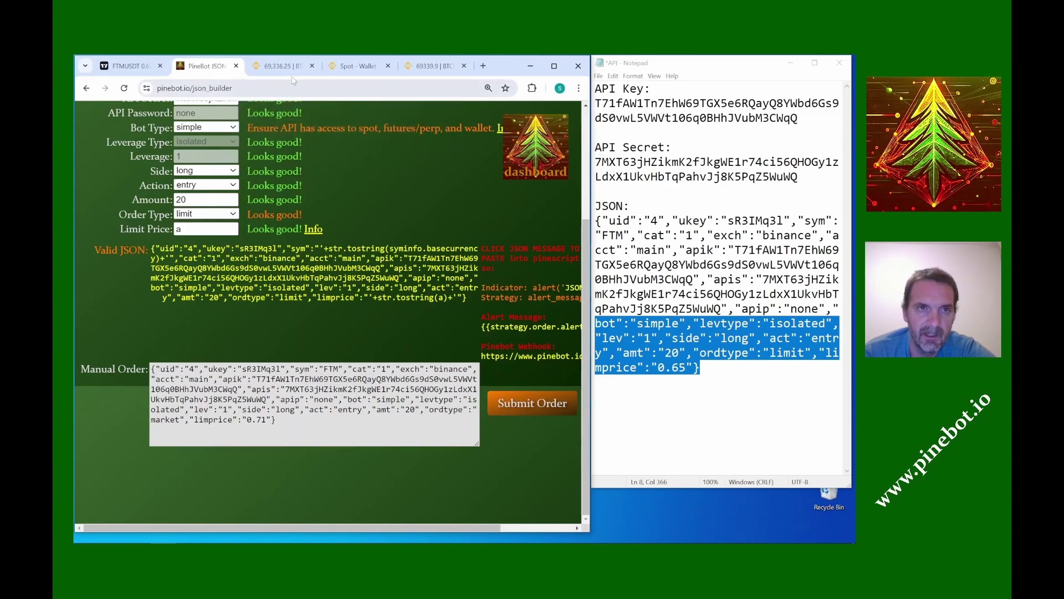
pyautogui.click(272, 64)
# Step: Refresh the Binance spot wallet to confirm 29.942 FTM and 79.04 USDT balances
pyautogui.moveTo(117, 161)
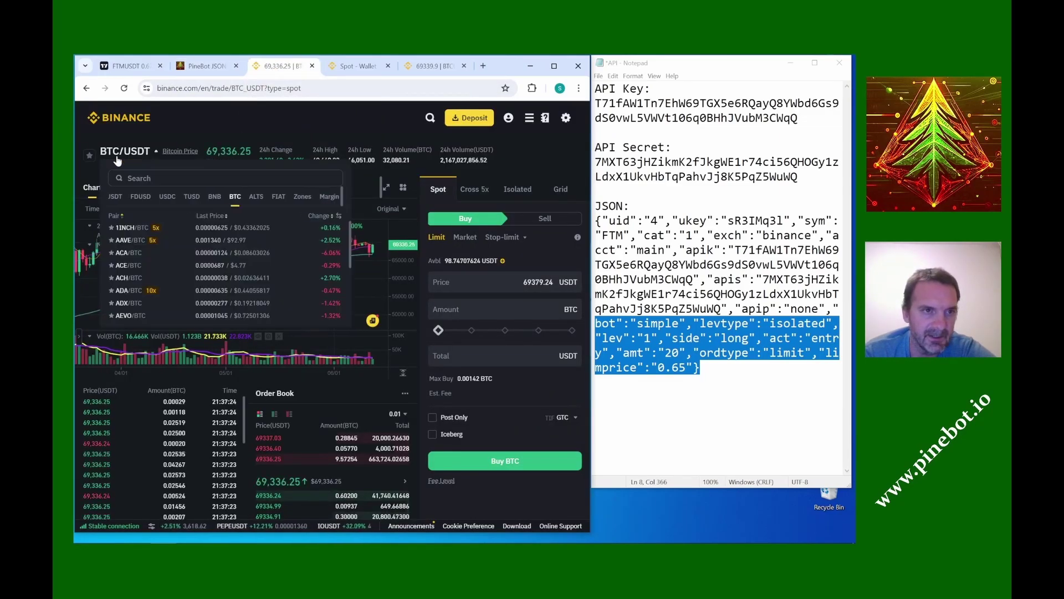
pyautogui.scroll(-3, 422, 335)
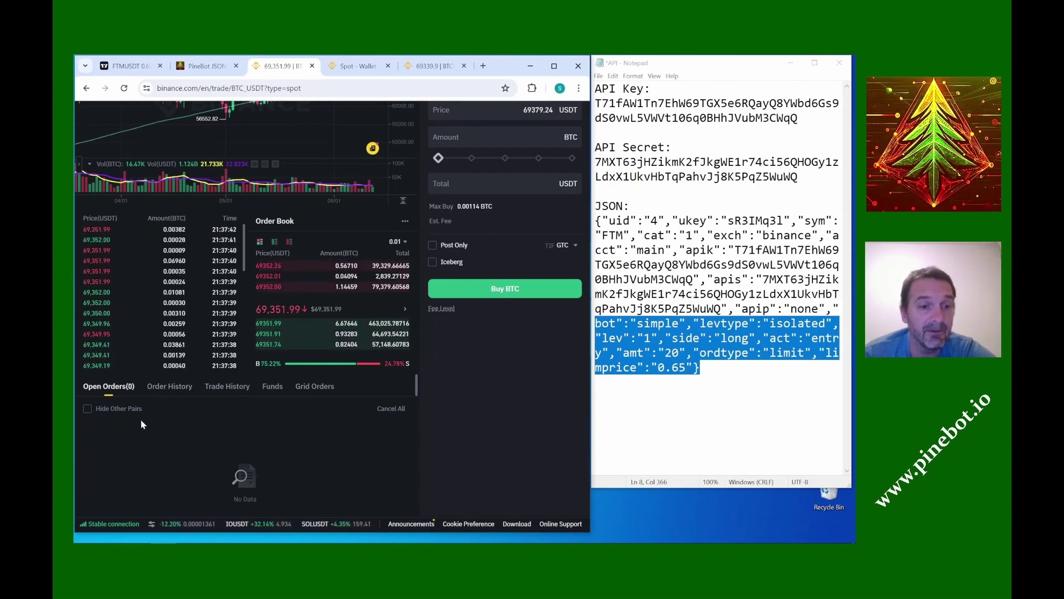
pyautogui.click(347, 67)
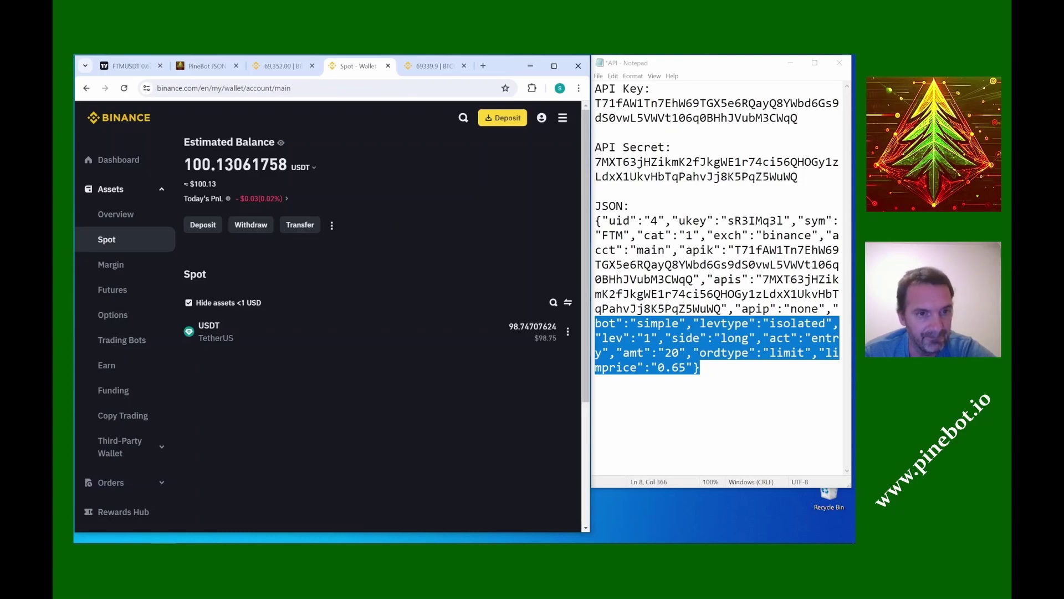
pyautogui.click(124, 88)
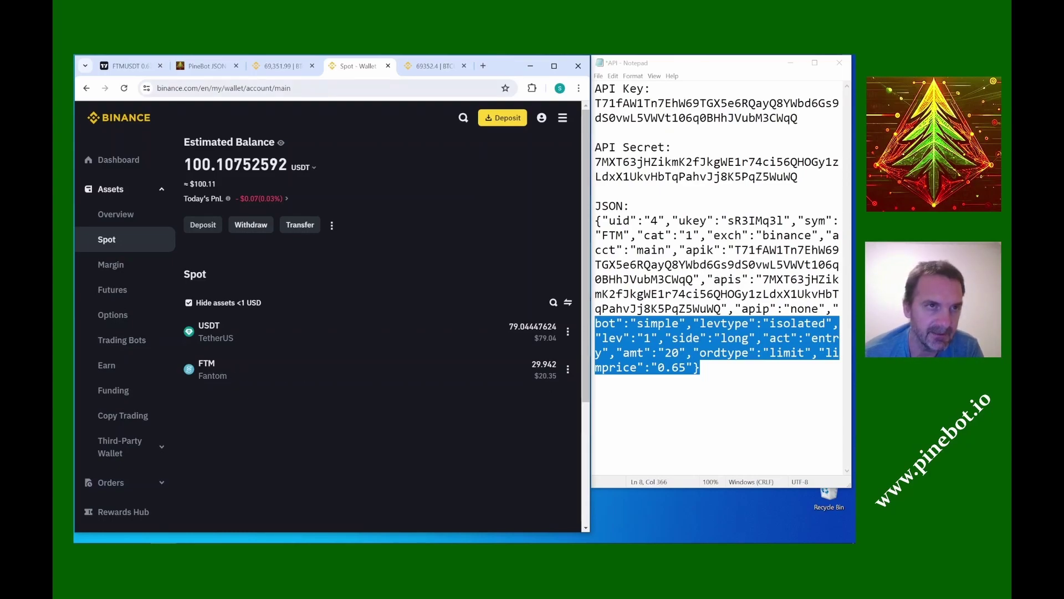
pyautogui.click(121, 67)
pyautogui.click(200, 66)
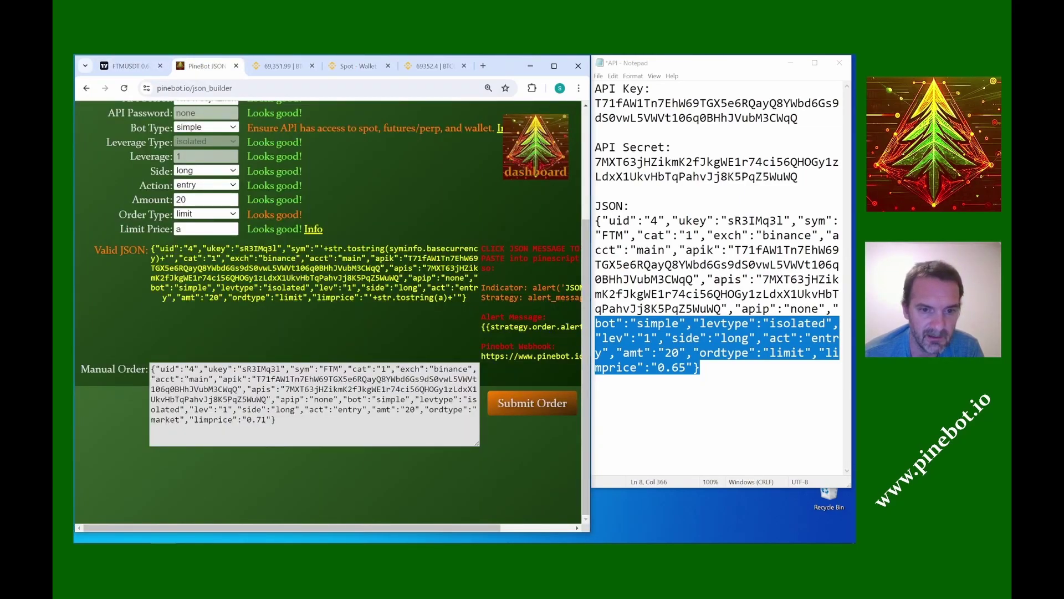
# Step: Change the manual order to an FTM exit with amount 50 and submit it
pyautogui.click(362, 410)
pyautogui.press('BackSpace')
pyautogui.press('BackSpace')
pyautogui.press('BackSpace')
pyautogui.press('BackSpace')
pyautogui.write('xit')
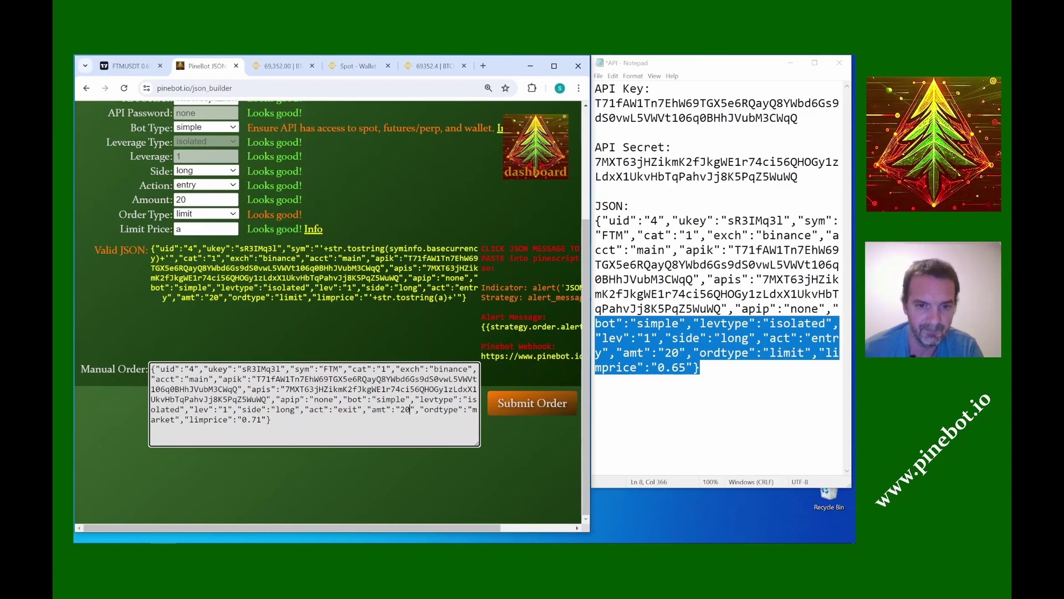
pyautogui.press('BackSpace')
pyautogui.press('BackSpace')
pyautogui.write('50')
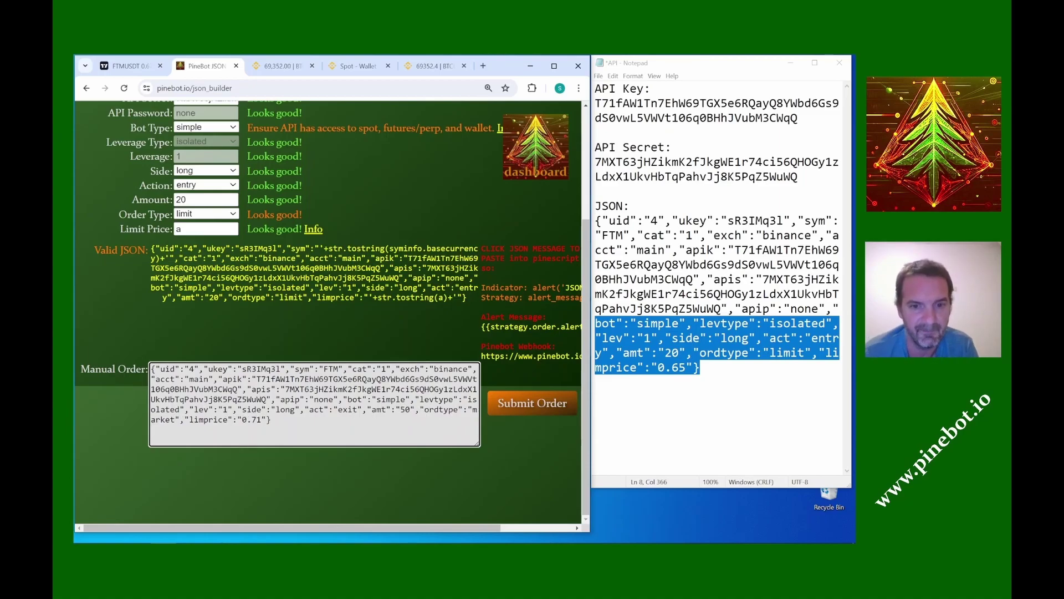
pyautogui.click(517, 409)
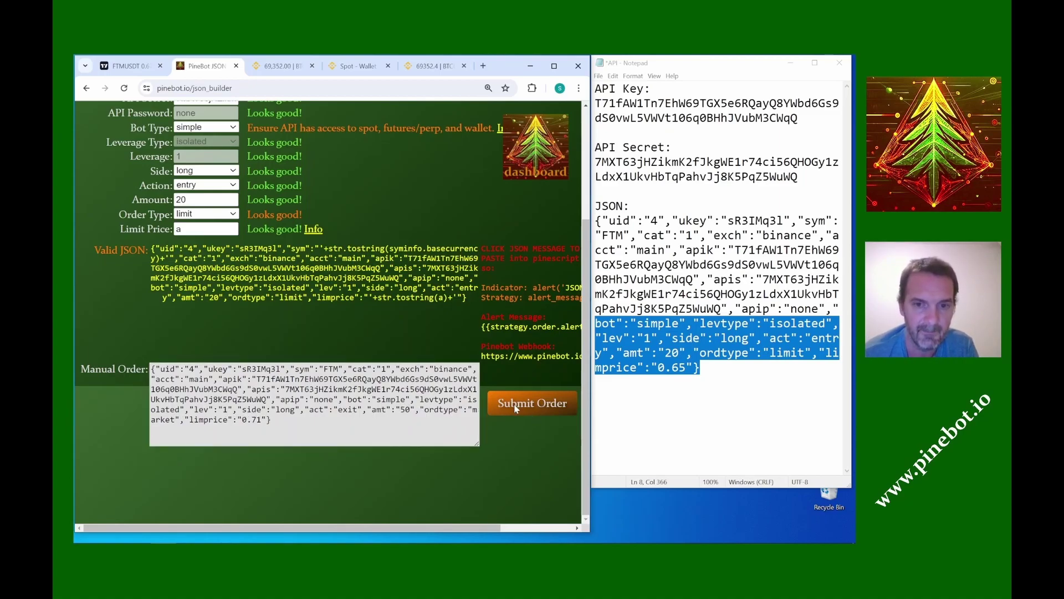
# Step: Reload the Binance spot wallet to see 15.942 FTM and 88.55 USDT remaining
pyautogui.click(338, 65)
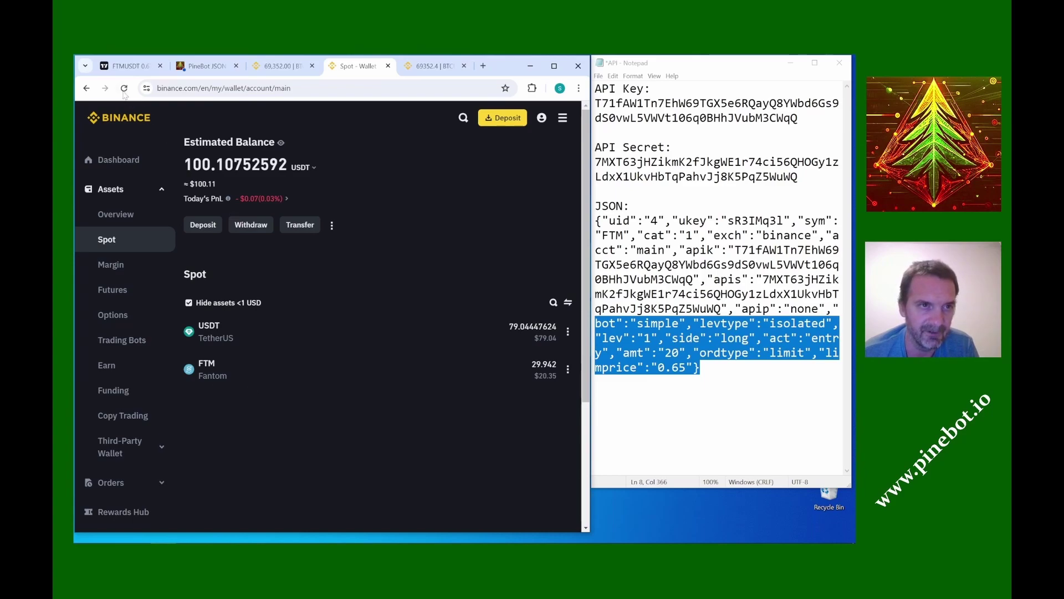
pyautogui.click(125, 88)
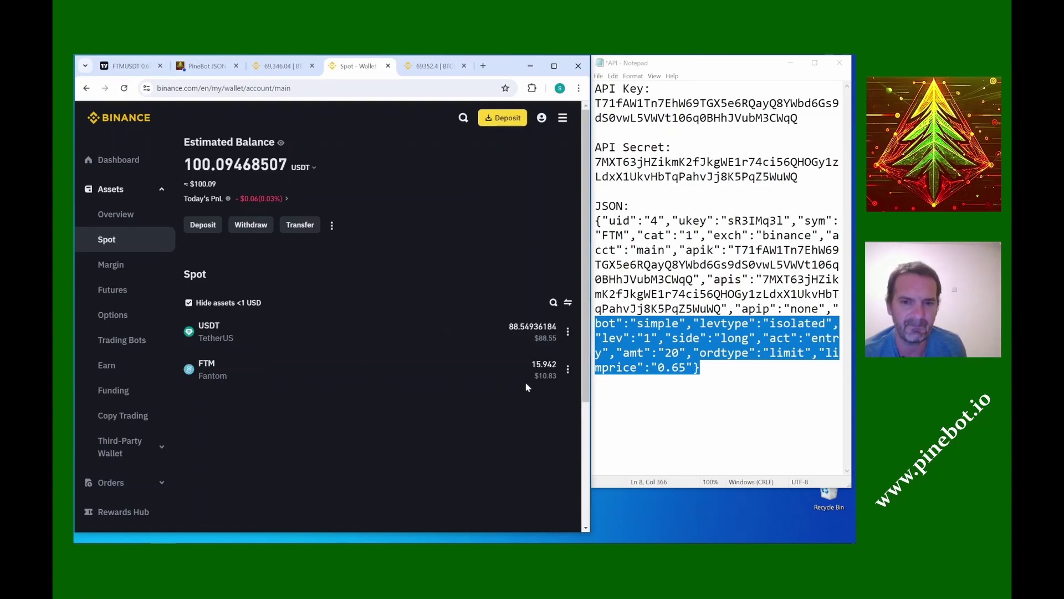
pyautogui.click(195, 65)
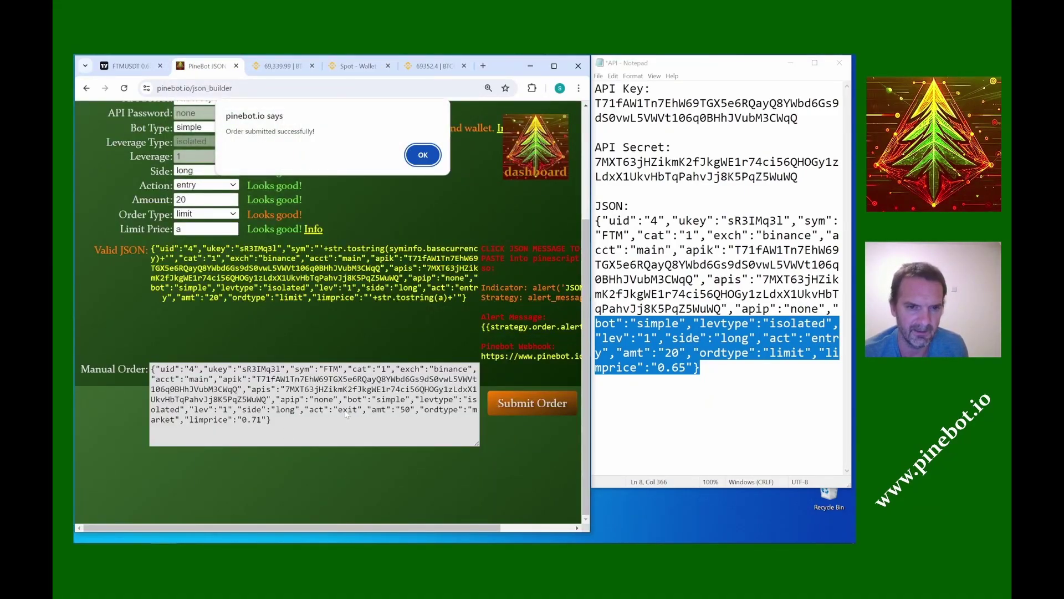
# Step: Change the manual order amount from 50 to 100
pyautogui.click(422, 155)
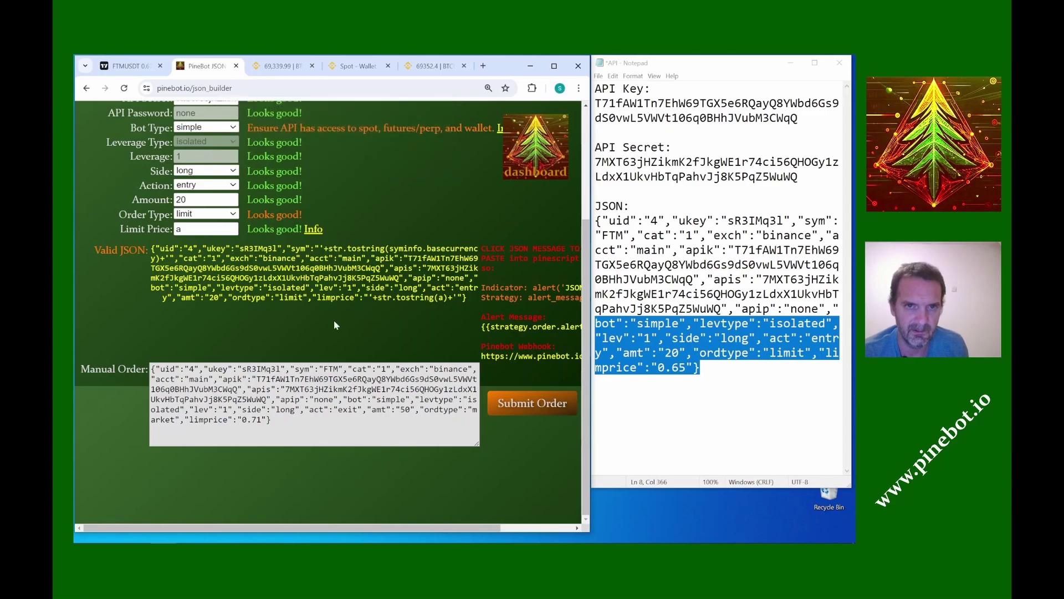
pyautogui.click(278, 409)
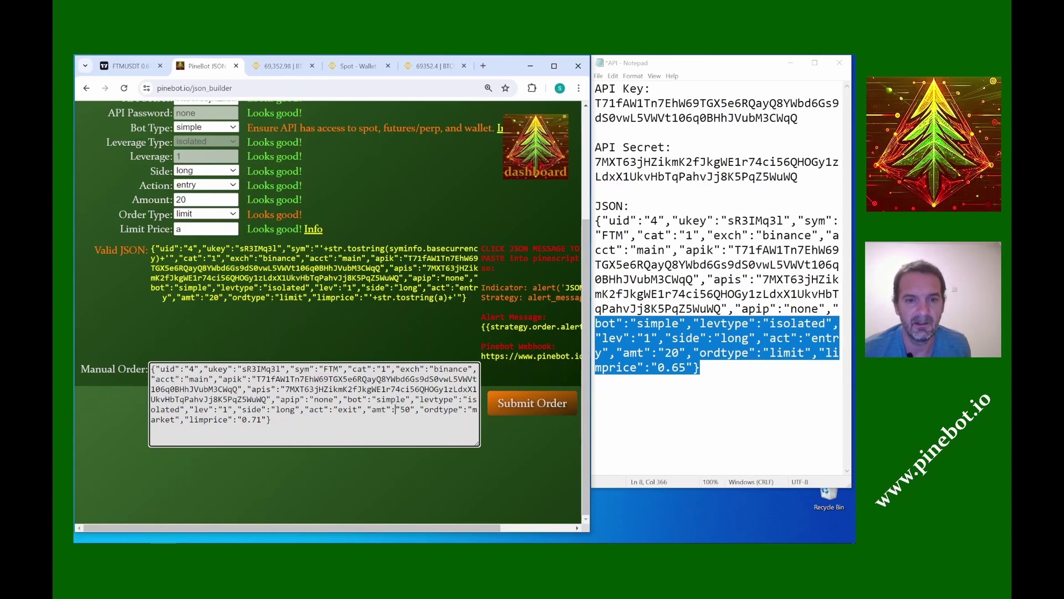
pyautogui.press('Left')
pyautogui.press('Left')
pyautogui.press('Left')
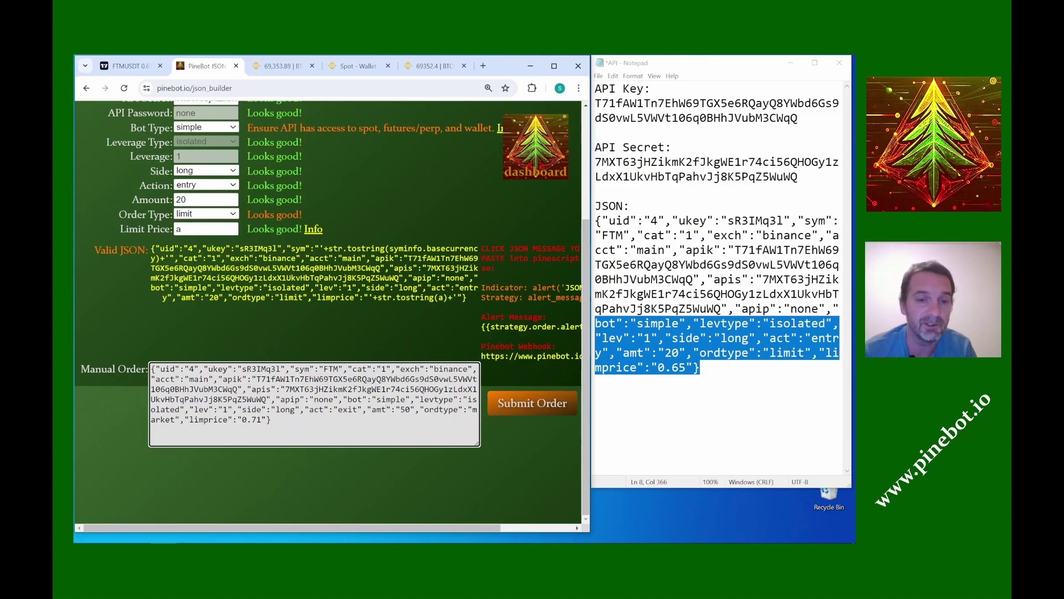
pyautogui.press('Right')
pyautogui.press('BackSpace')
pyautogui.press('BackSpace')
pyautogui.write('100')
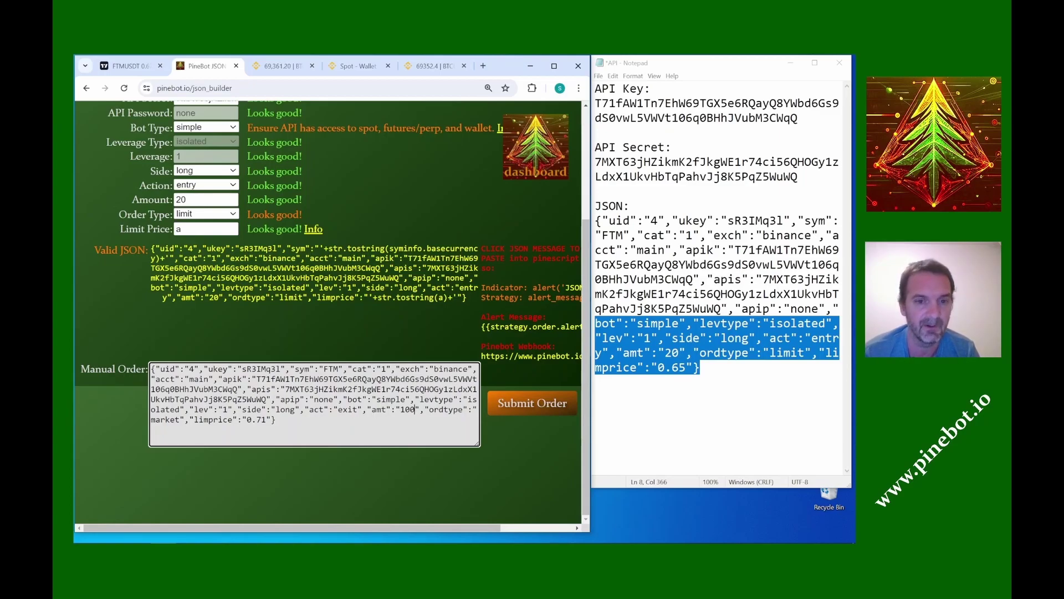
# Step: Submit the 100-amount FTM market exit and go to the Binance spot wallet
pyautogui.click(510, 408)
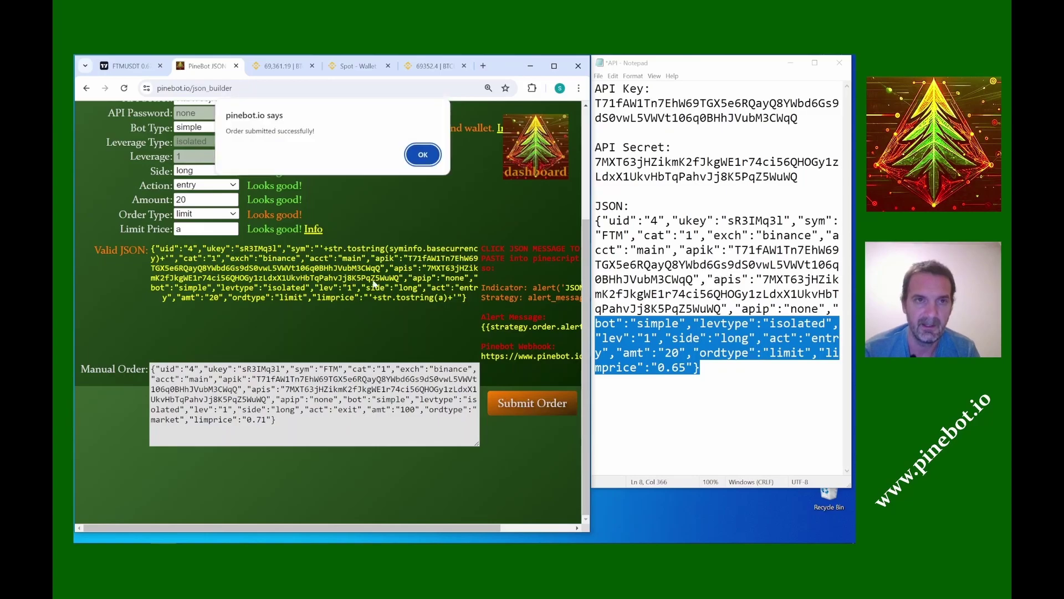
pyautogui.click(423, 156)
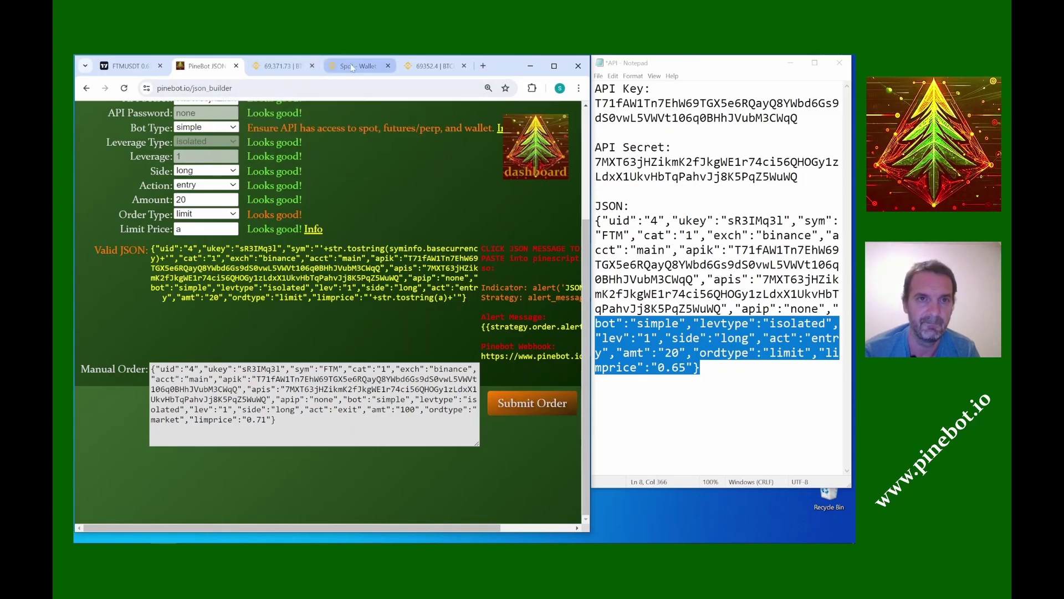
pyautogui.click(355, 66)
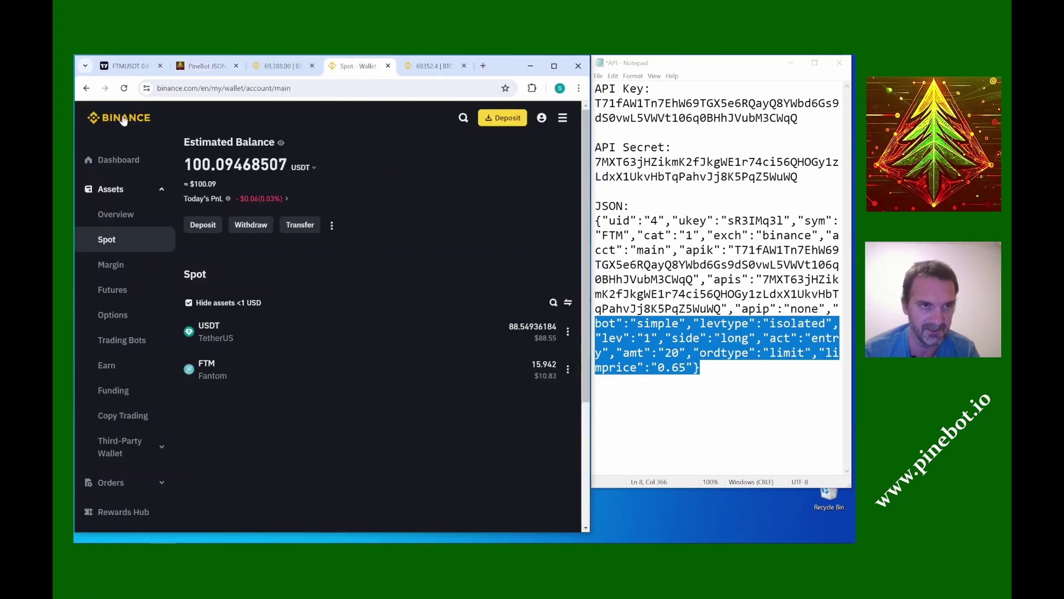
# Step: Reload the spot wallet to confirm only 98.74 USDT remains with FTM sold
pyautogui.click(124, 90)
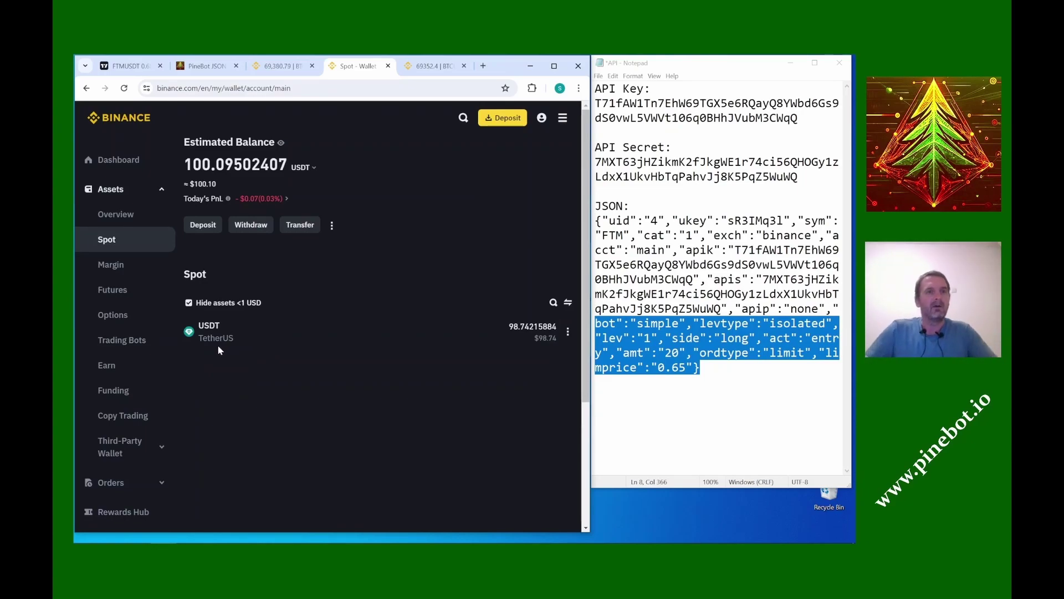
pyautogui.click(205, 65)
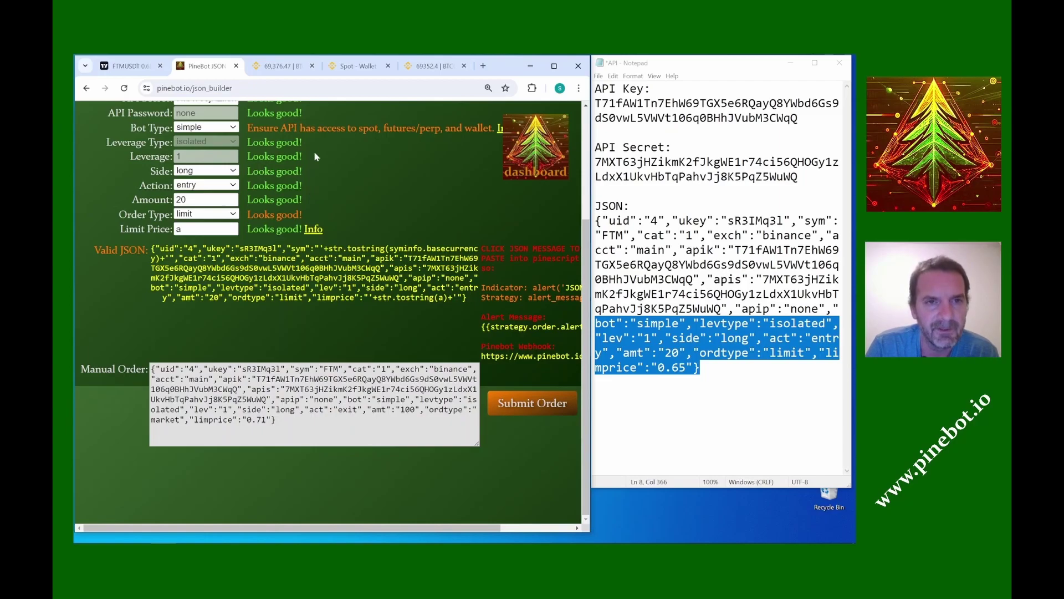
# Step: On the BTCUSDT futures page, attempt a MAX USDT transfer from spot to futures
pyautogui.click(275, 67)
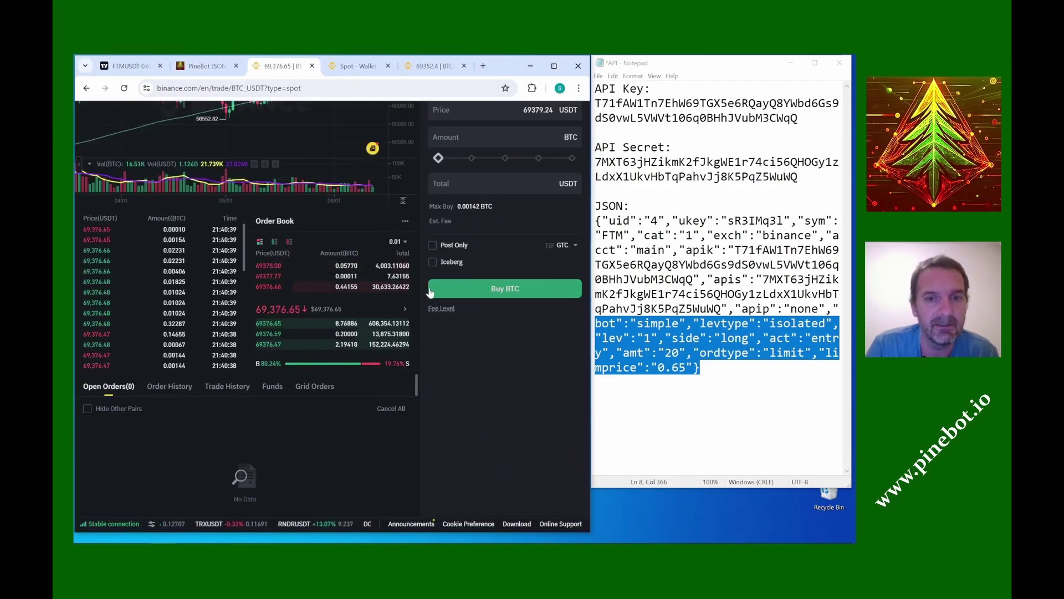
pyautogui.scroll(3, 422, 132)
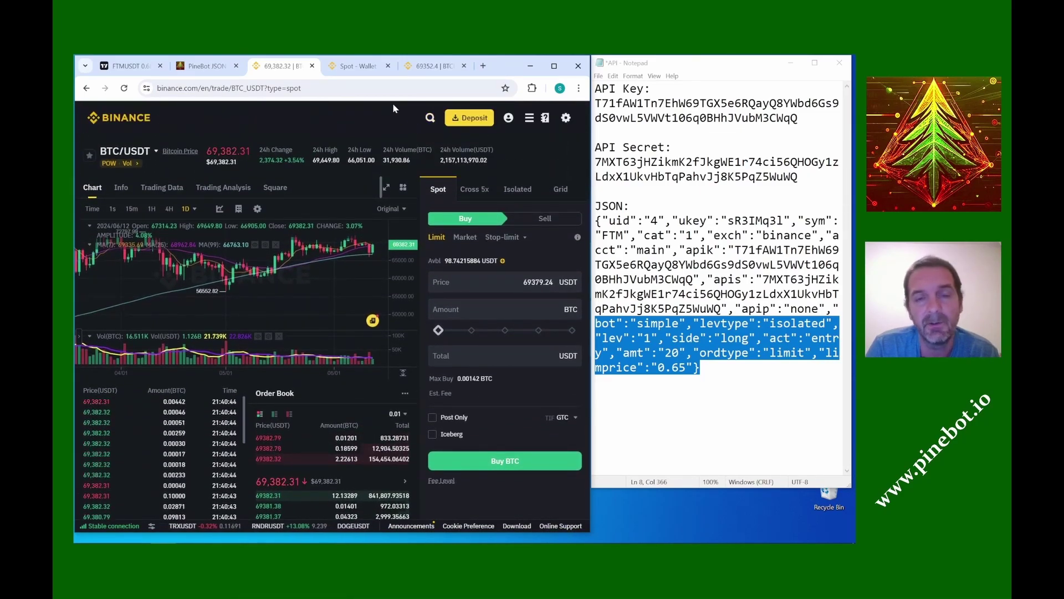
pyautogui.click(425, 66)
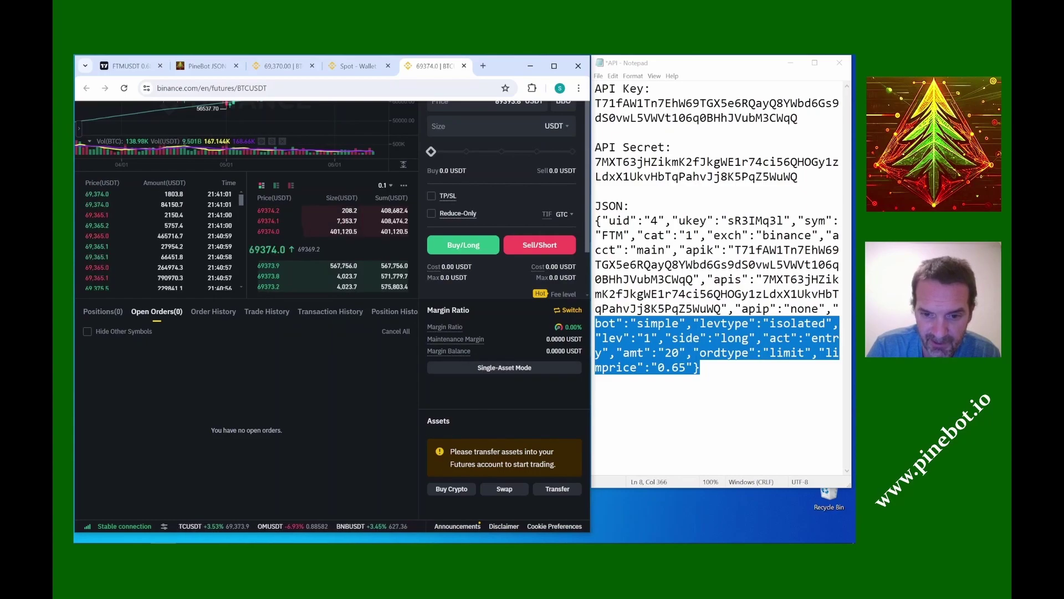
pyautogui.click(556, 489)
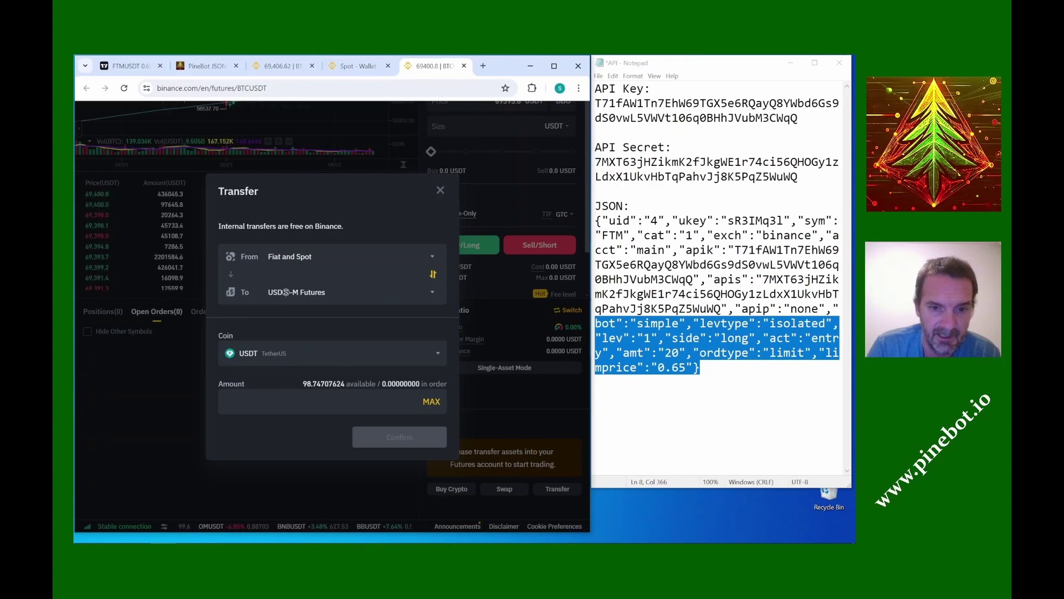
pyautogui.click(430, 402)
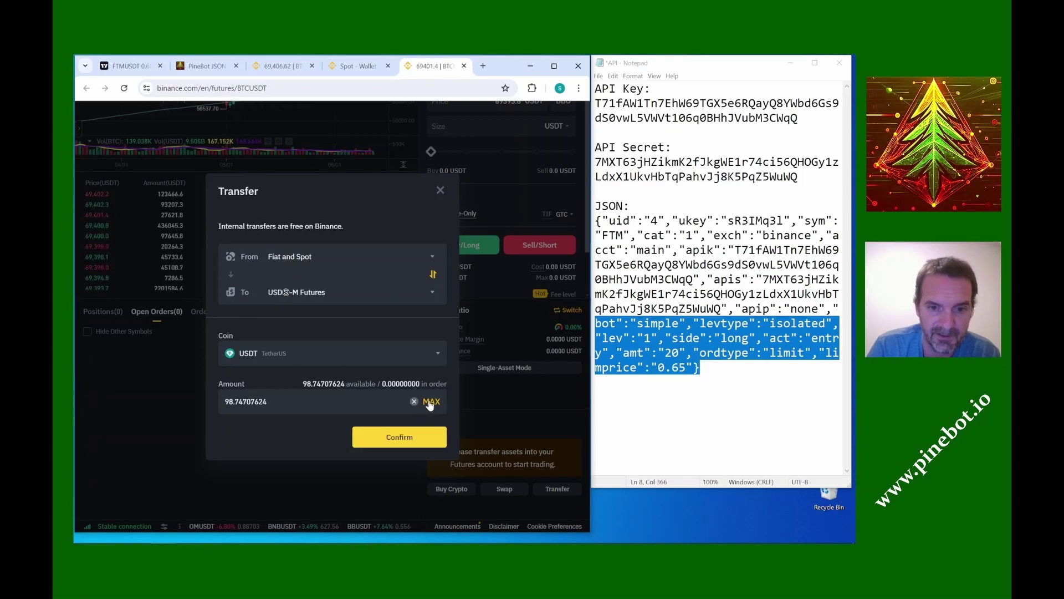
pyautogui.click(394, 437)
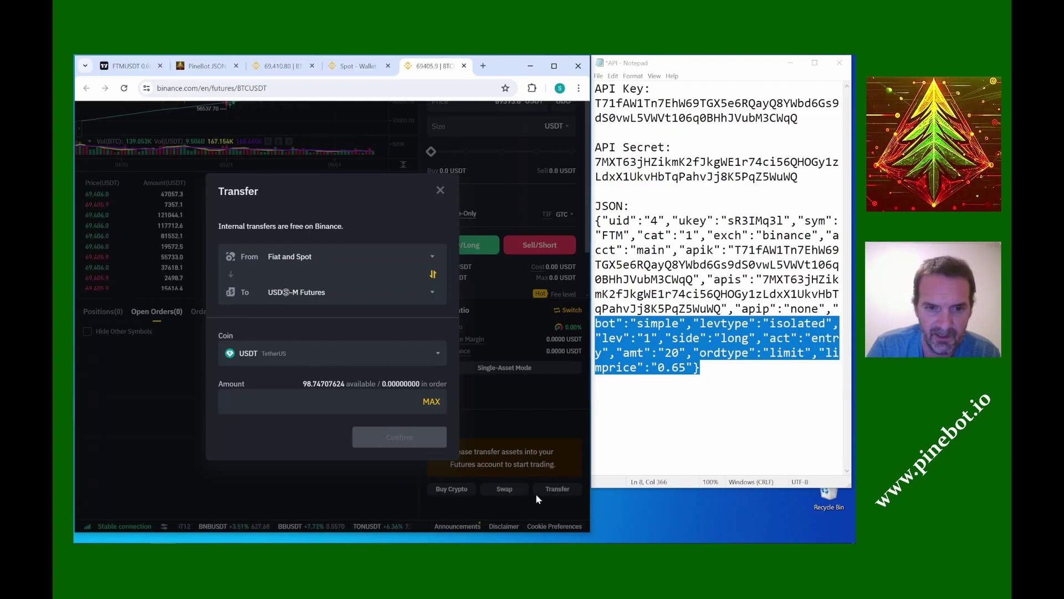
pyautogui.moveTo(603, 543)
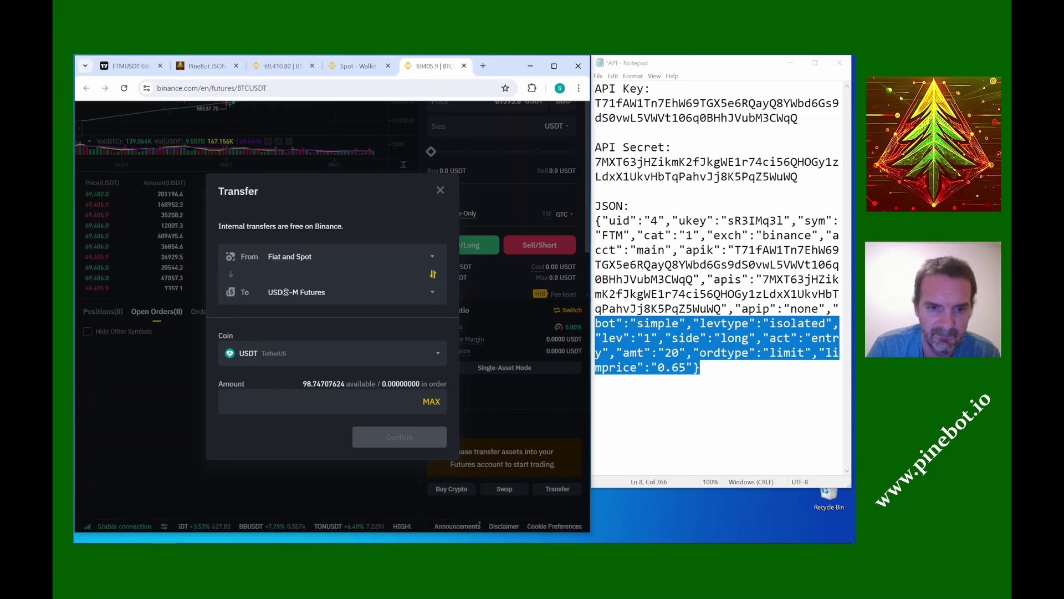
pyautogui.click(432, 401)
pyautogui.click(401, 436)
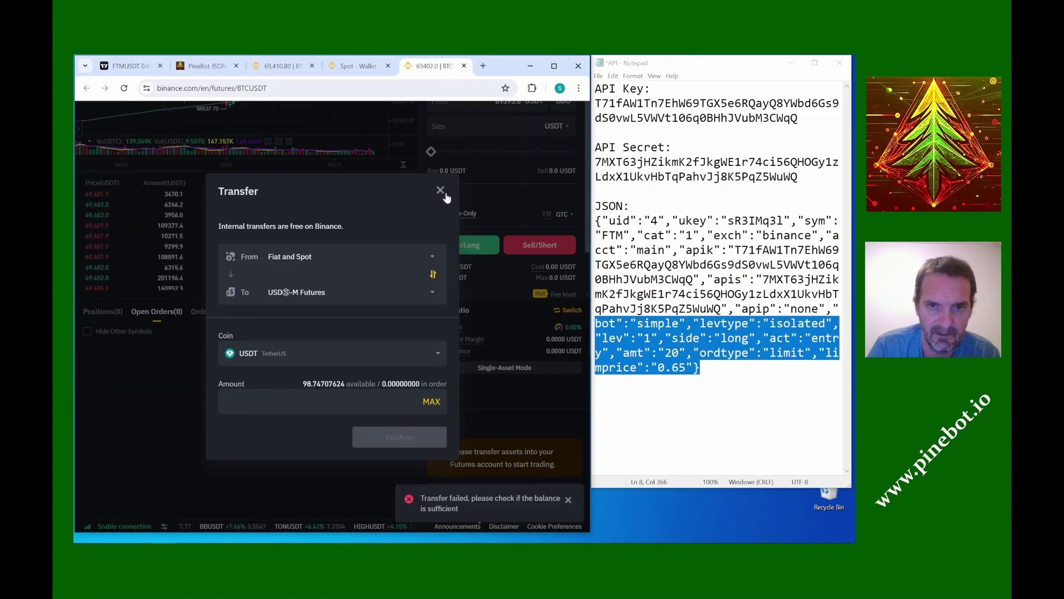
pyautogui.click(440, 191)
# Step: Reload the futures page and transfer the full 98.74 USDT into USDⓈ-M Futures
pyautogui.press('F5')
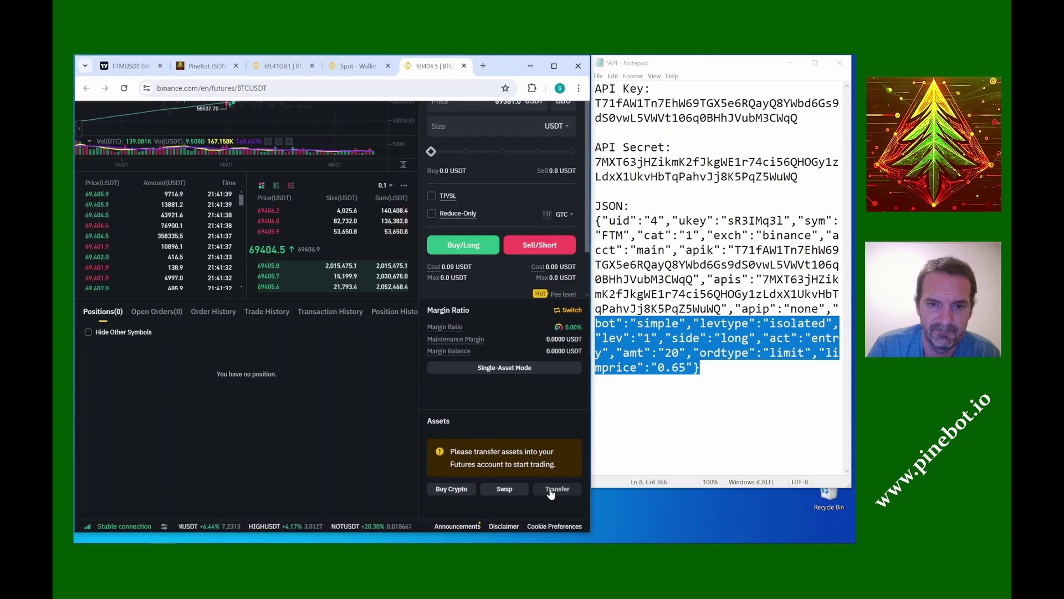
pyautogui.scroll(1, 506, 498)
pyautogui.scroll(-1, 505, 497)
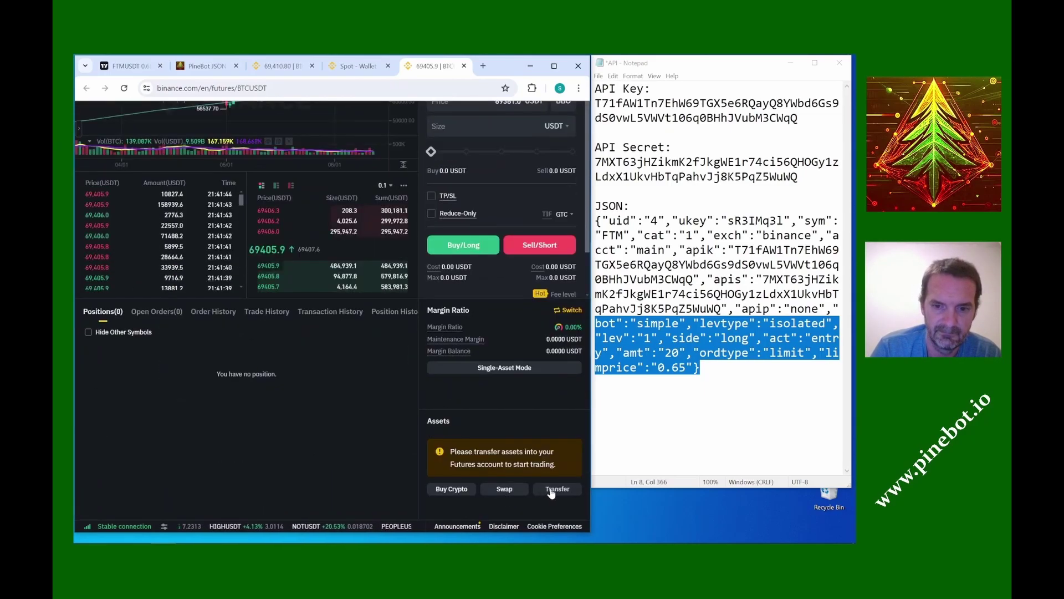
pyautogui.click(552, 490)
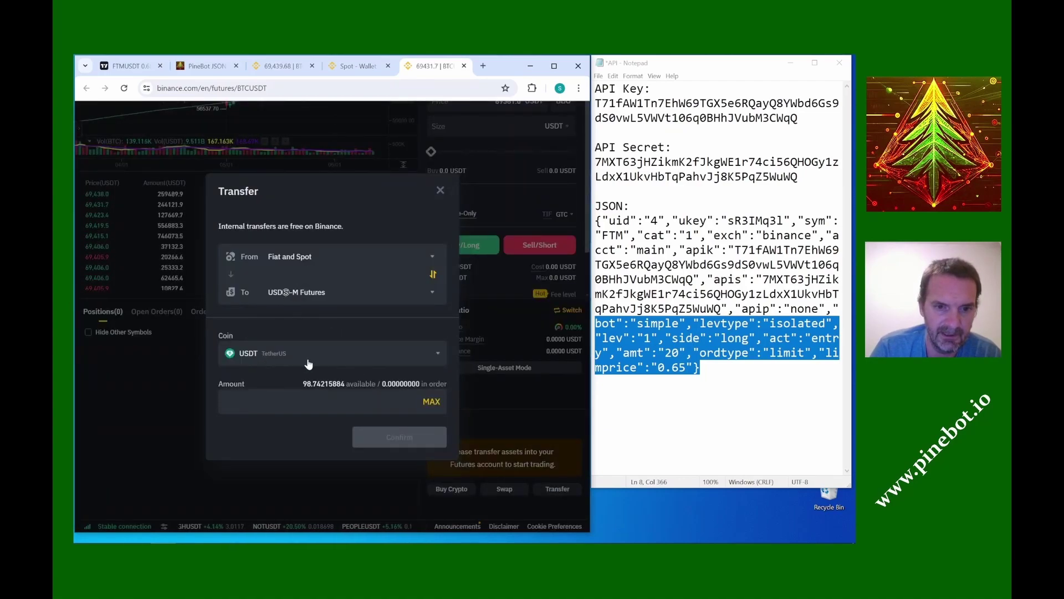
pyautogui.click(429, 402)
pyautogui.click(397, 435)
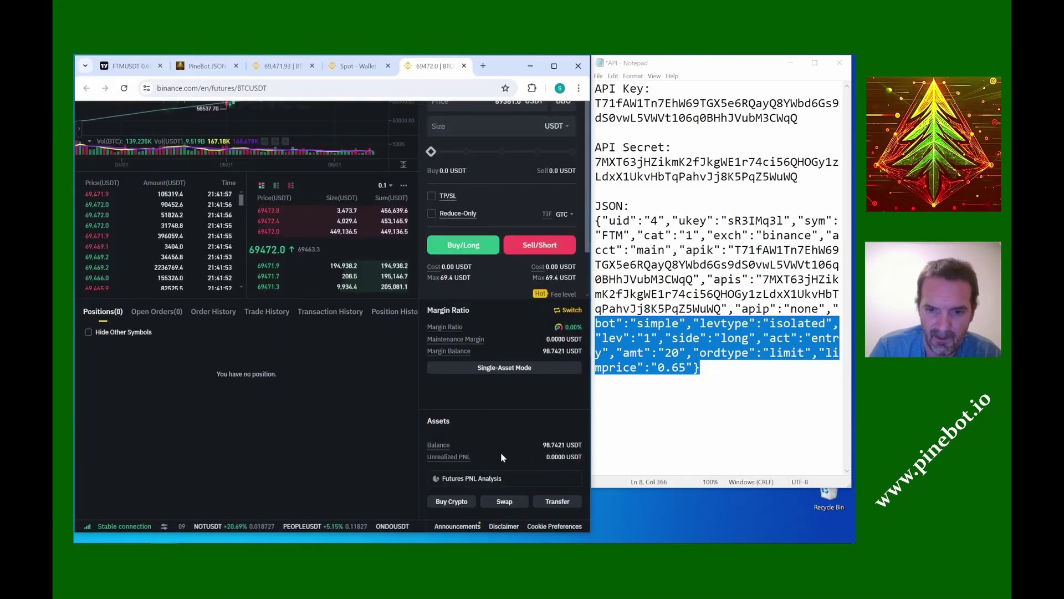
pyautogui.scroll(3, 436, 424)
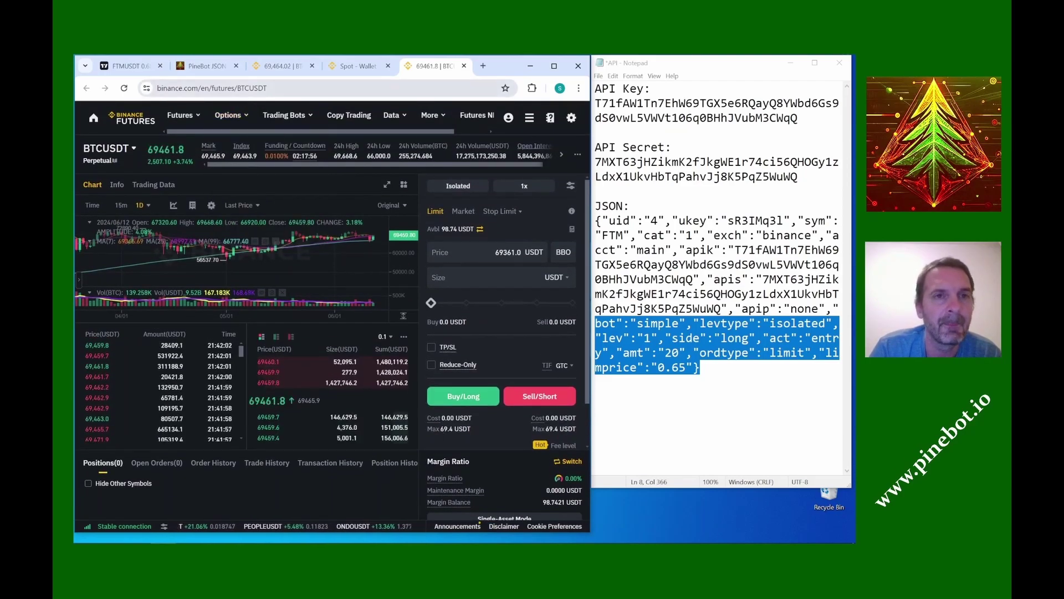
# Step: In the manual order, change bot from simple to futures and act to entry
pyautogui.click(213, 66)
pyautogui.click(218, 379)
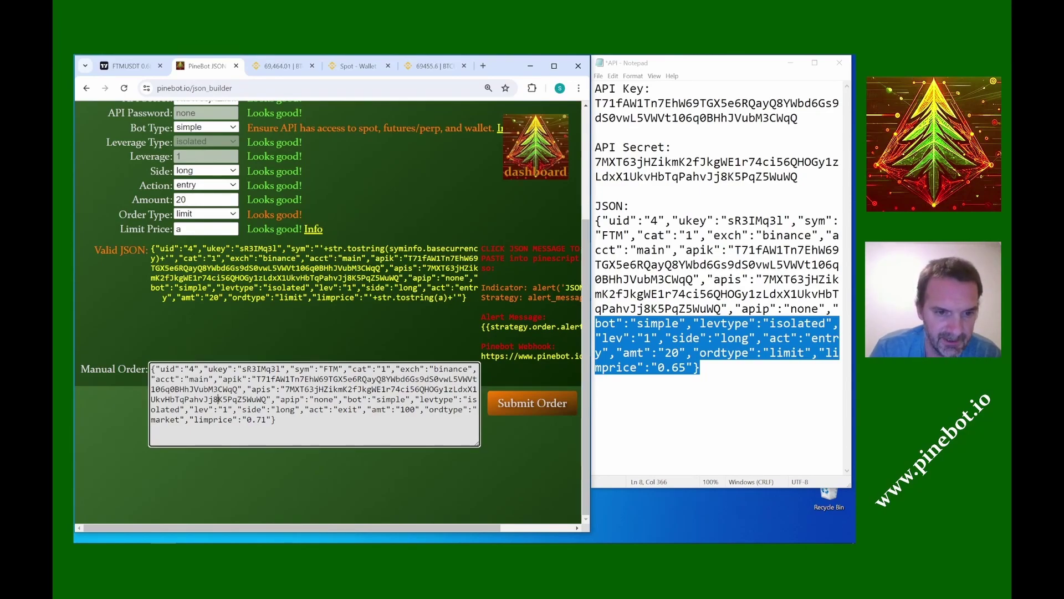
pyautogui.press('Right')
pyautogui.press('Right')
pyautogui.press('Right')
pyautogui.press('Right')
pyautogui.press('Right')
pyautogui.press('Right')
pyautogui.press('Right')
pyautogui.press('Right')
pyautogui.press('BackSpace')
pyautogui.press('BackSpace')
pyautogui.press('BackSpace')
pyautogui.press('BackSpace')
pyautogui.press('BackSpace')
pyautogui.press('BackSpace')
pyautogui.write('futures')
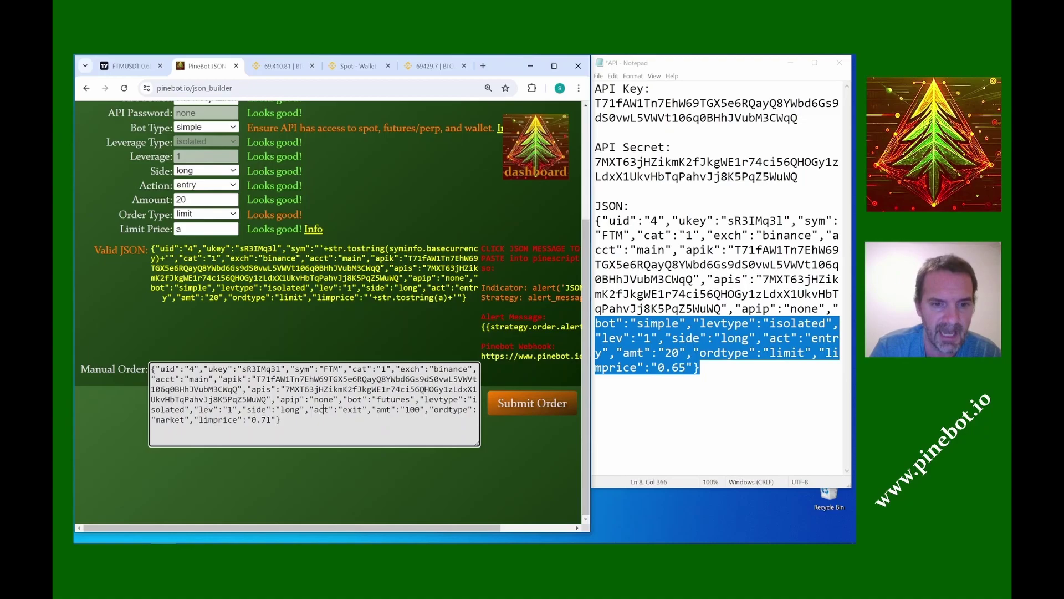
pyautogui.press('BackSpace')
pyautogui.press('BackSpace')
pyautogui.press('BackSpace')
pyautogui.press('BackSpace')
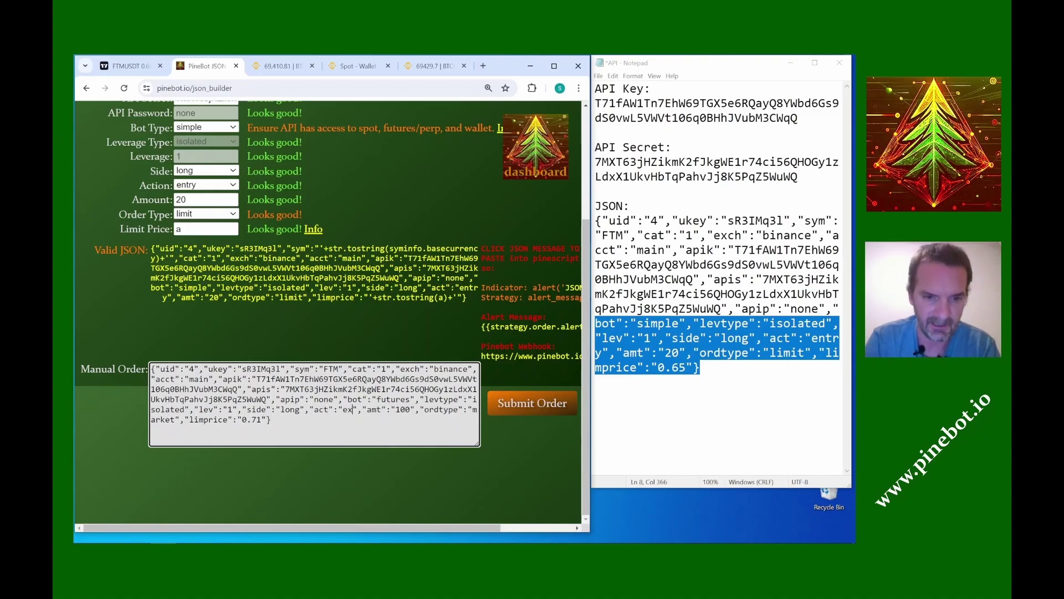
pyautogui.write('entry')
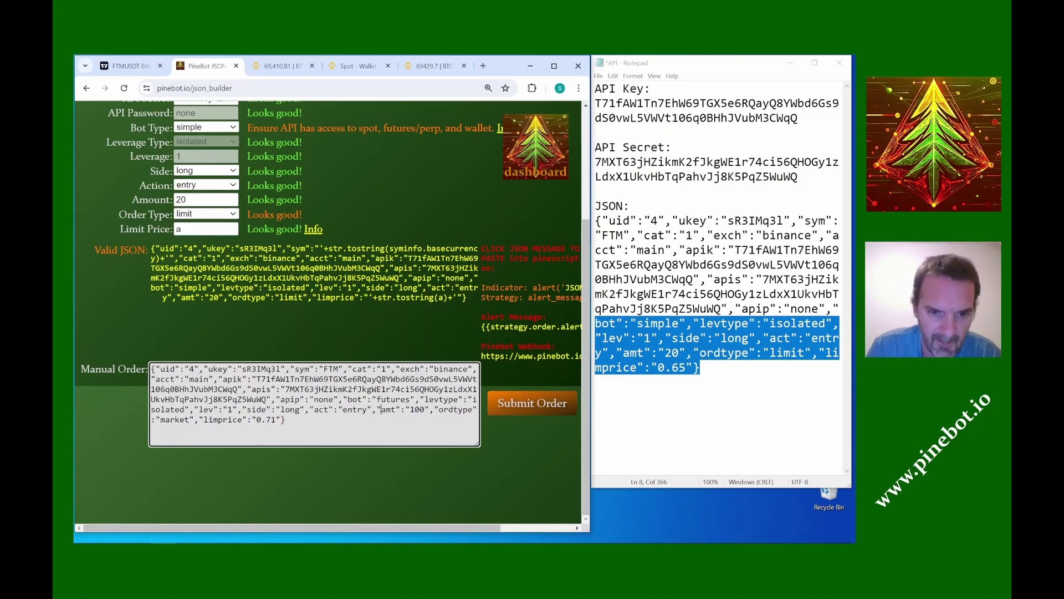
# Step: Set amt to 20 and ordtype to limit, then check the FTMUSDT chart near 0.6822
pyautogui.press('Right')
pyautogui.press('Right')
pyautogui.press('BackSpace')
pyautogui.press('BackSpace')
pyautogui.press('BackSpace')
pyautogui.write('20')
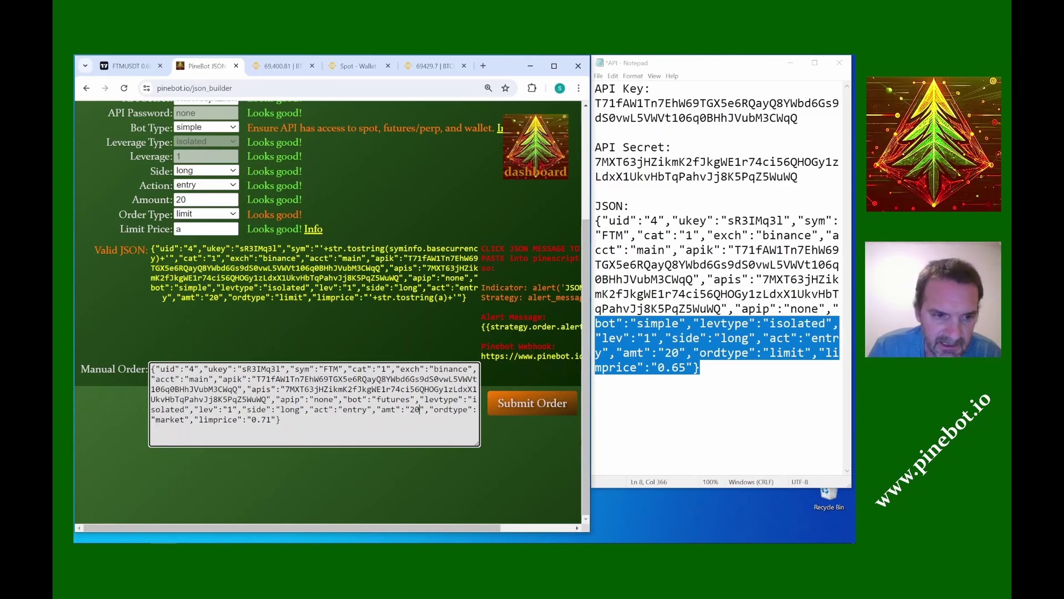
pyautogui.press('Left')
pyautogui.press('Left')
pyautogui.press('BackSpace')
pyautogui.press('BackSpace')
pyautogui.press('BackSpace')
pyautogui.press('BackSpace')
pyautogui.press('BackSpace')
pyautogui.press('BackSpace')
pyautogui.write('limit')
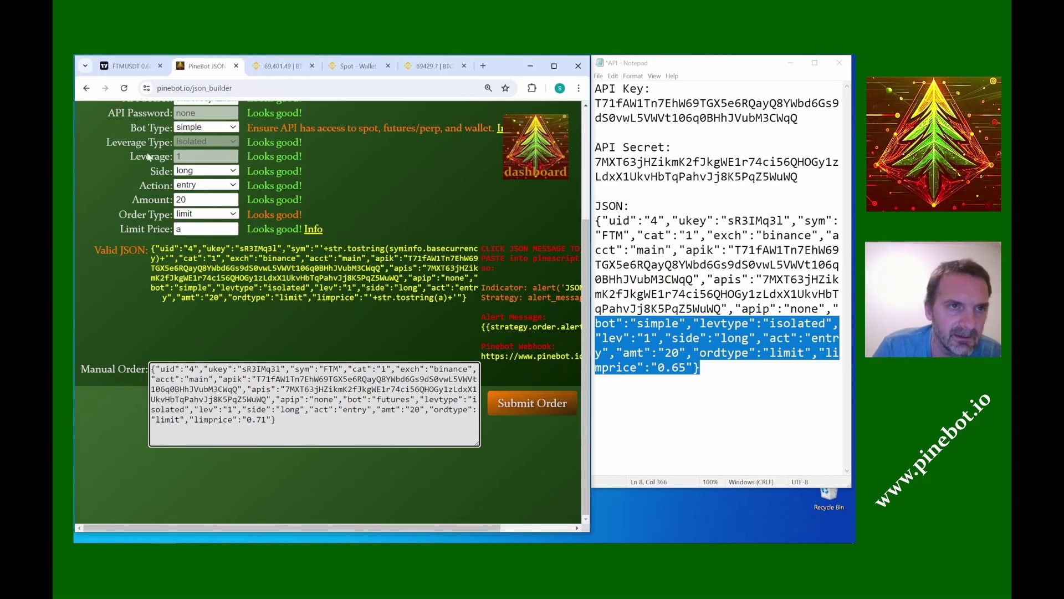
pyautogui.click(128, 67)
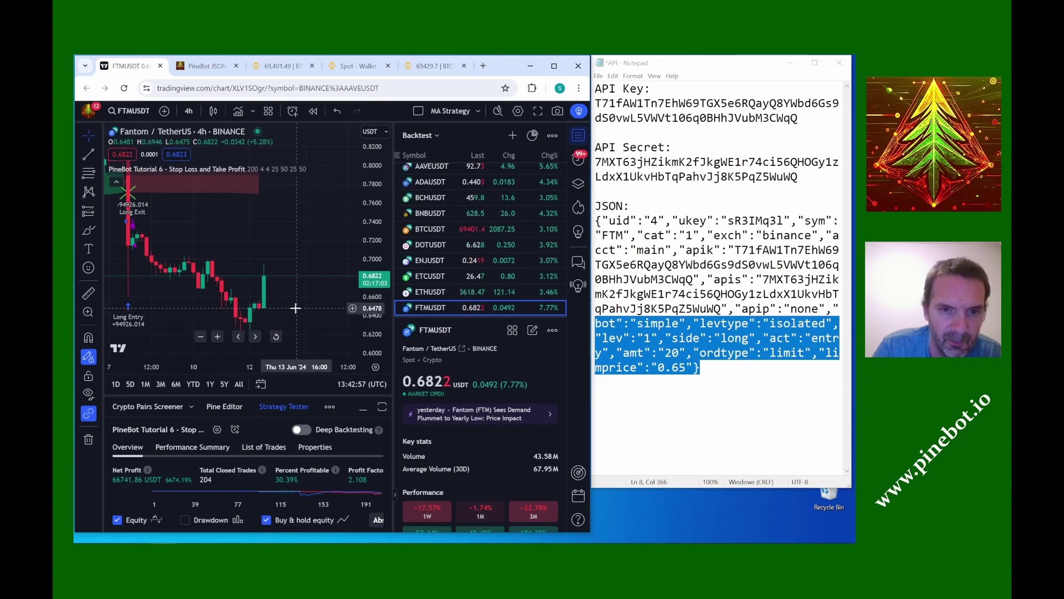
# Step: Change the manual order's limit price to 0.64
pyautogui.click(205, 66)
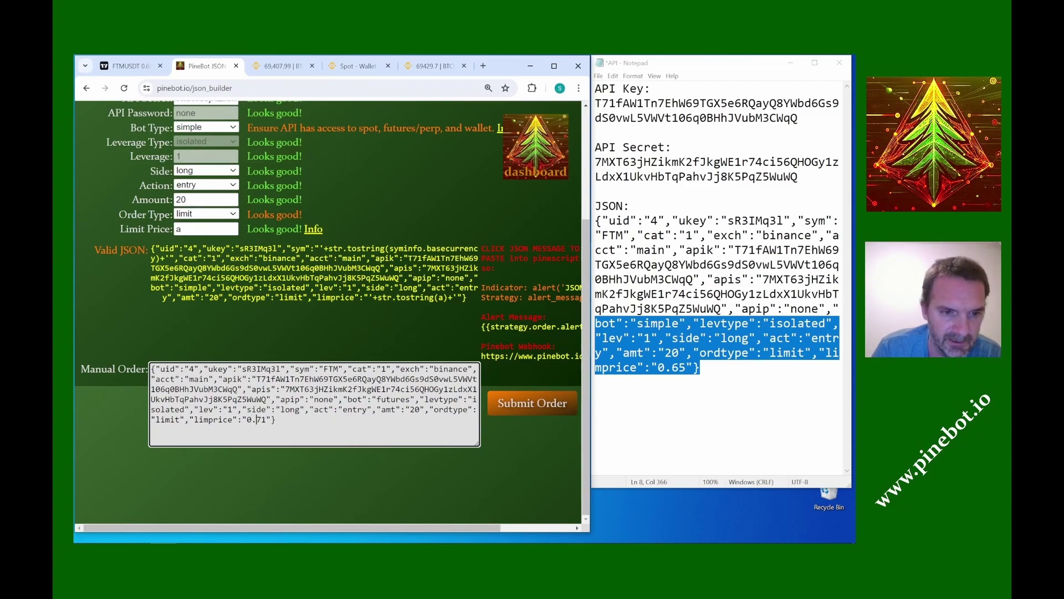
pyautogui.press('BackSpace')
pyautogui.press('BackSpace')
pyautogui.write('64')
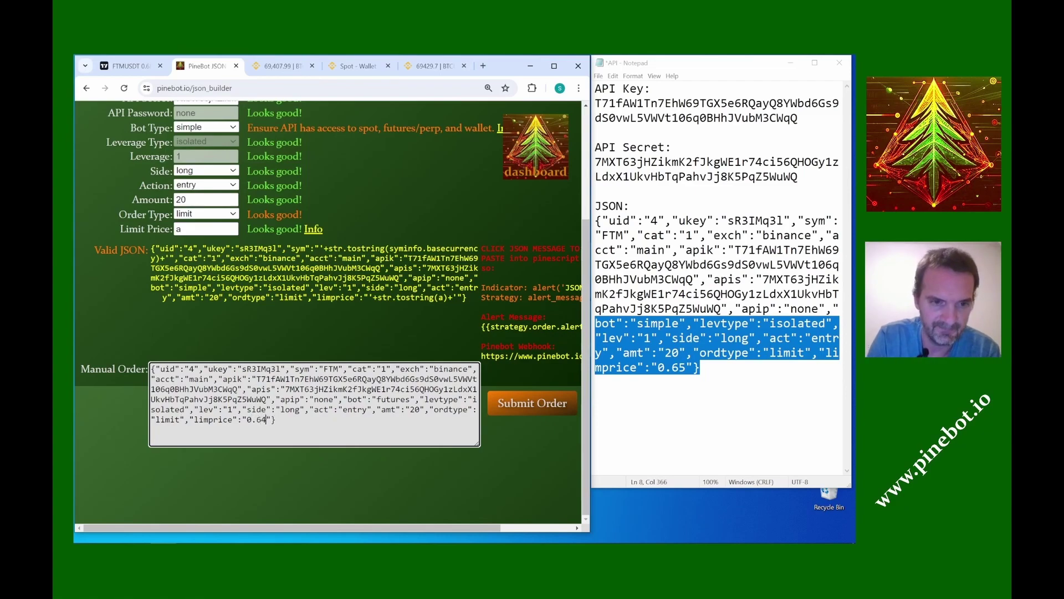
# Step: Change the order's leverage value "lev" from 1 to 2
pyautogui.press('Up')
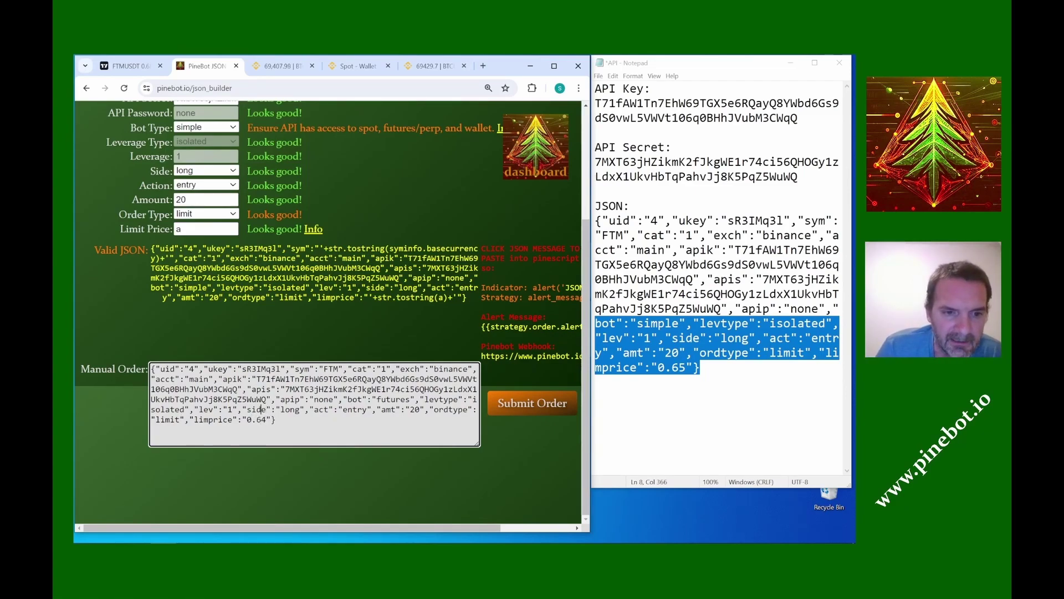
pyautogui.press('BackSpace')
pyautogui.write('2')
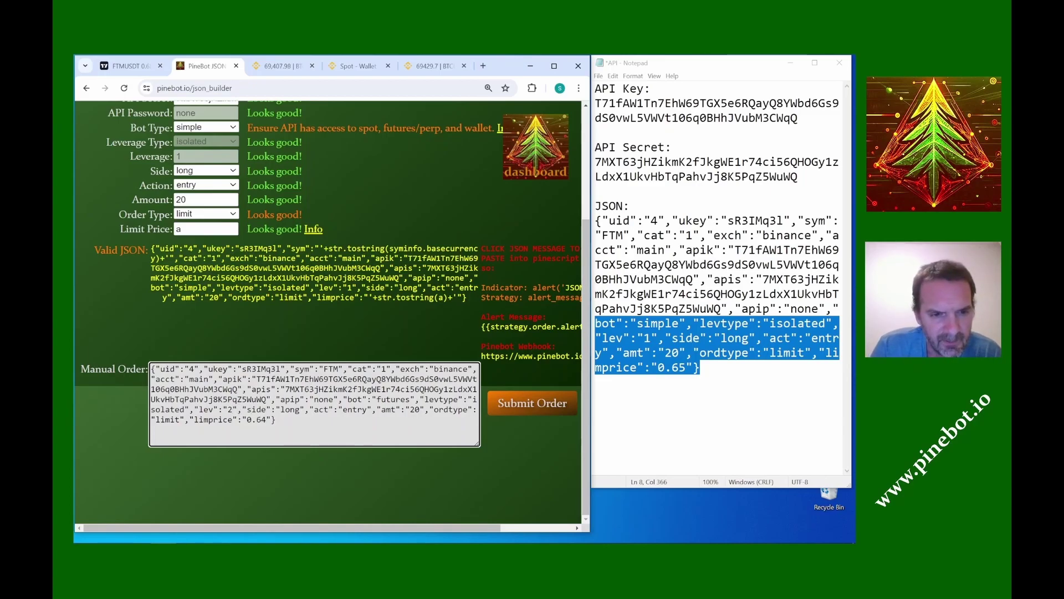
pyautogui.press('Left')
pyautogui.press('Left')
pyautogui.press('Left')
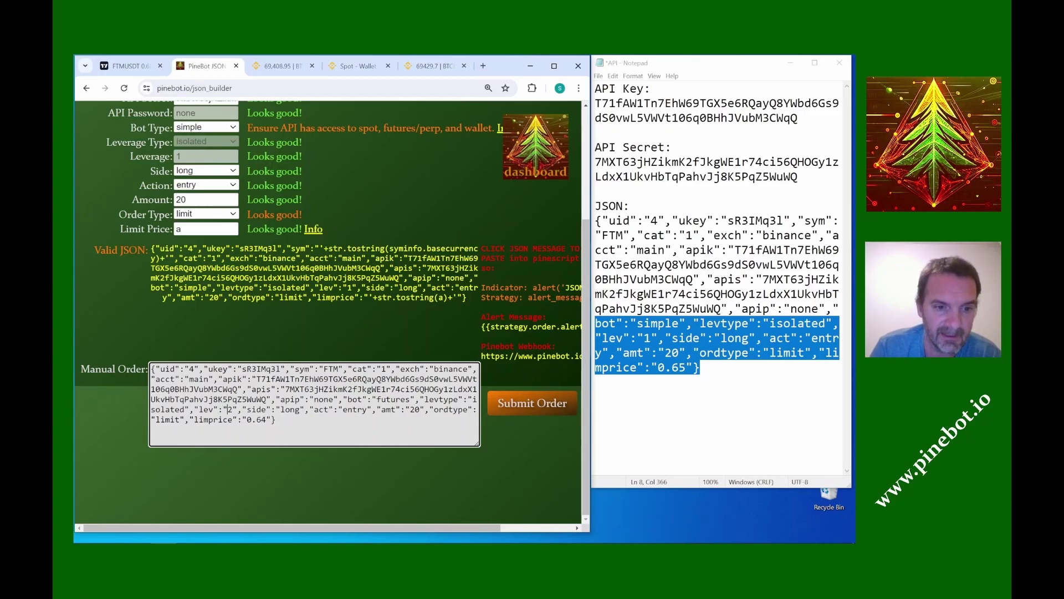
pyautogui.press('Left')
pyautogui.press('Left')
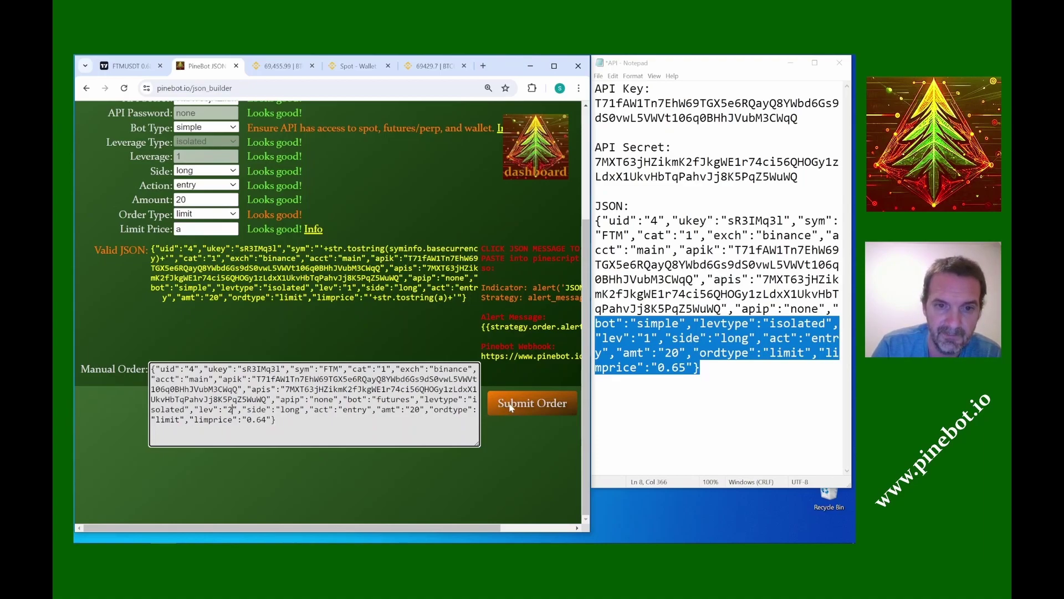
pyautogui.scroll(1, 424, 325)
pyautogui.scroll(-1, 426, 327)
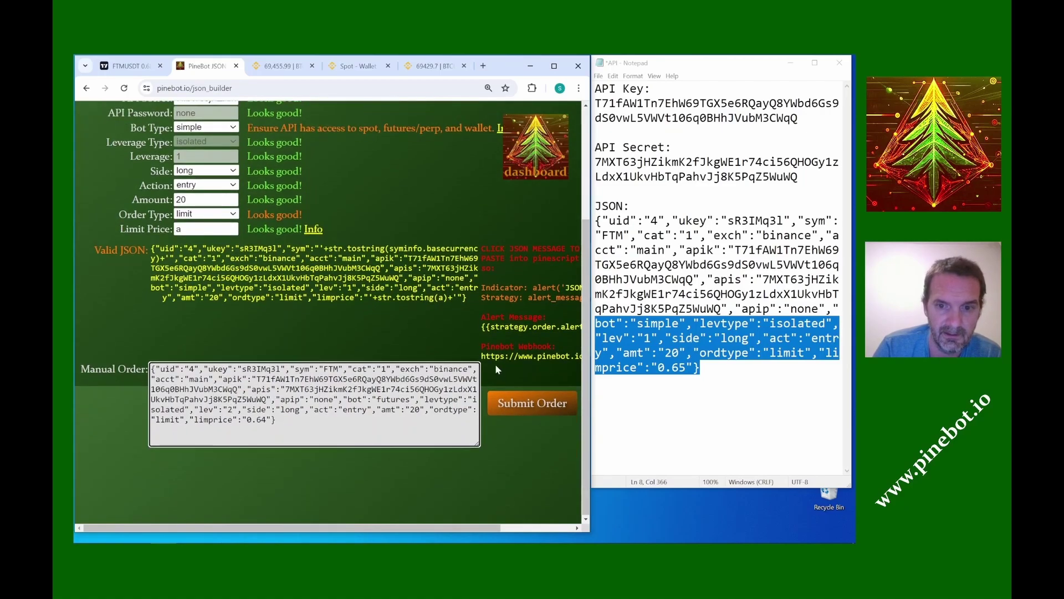
pyautogui.rightClick(526, 408)
# Step: Submit the 0.64 limit long and verify the 39.68 USDT FTMUSDT limit buy in Open Orders
pyautogui.click(507, 454)
pyautogui.click(527, 408)
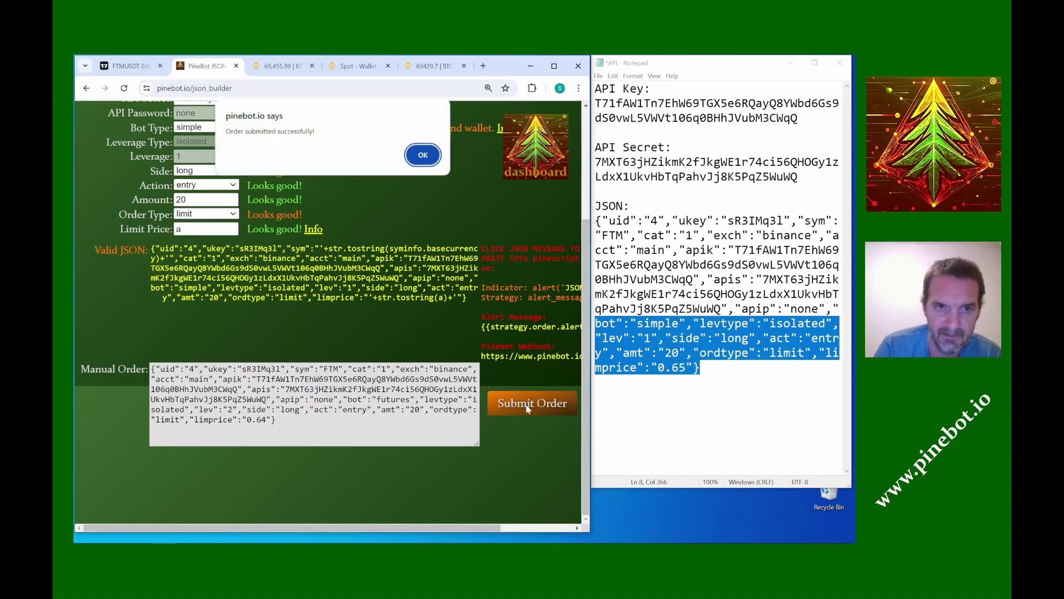
pyautogui.click(421, 67)
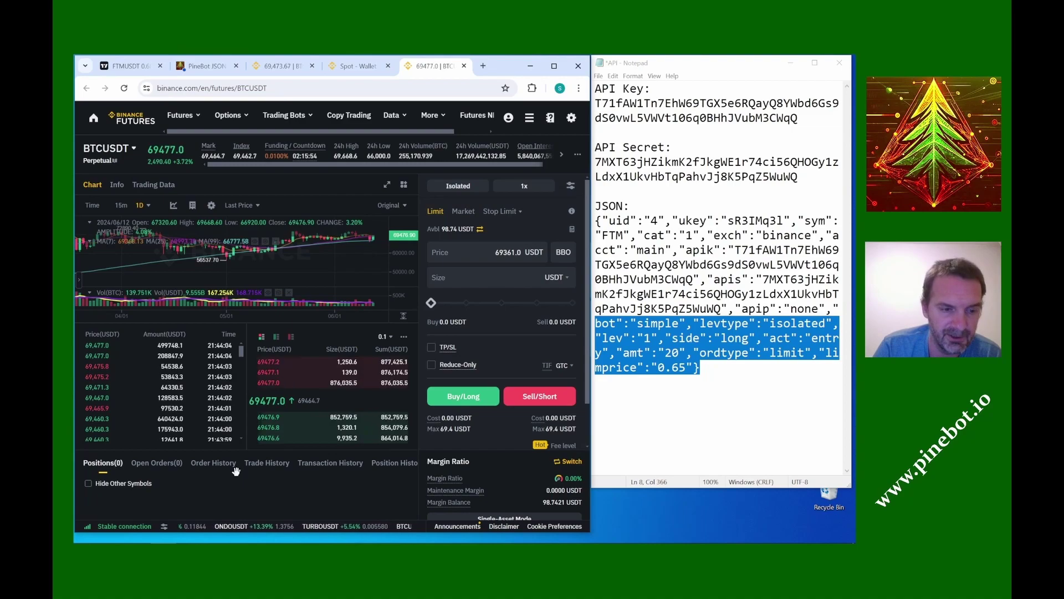
pyautogui.scroll(-3, 236, 471)
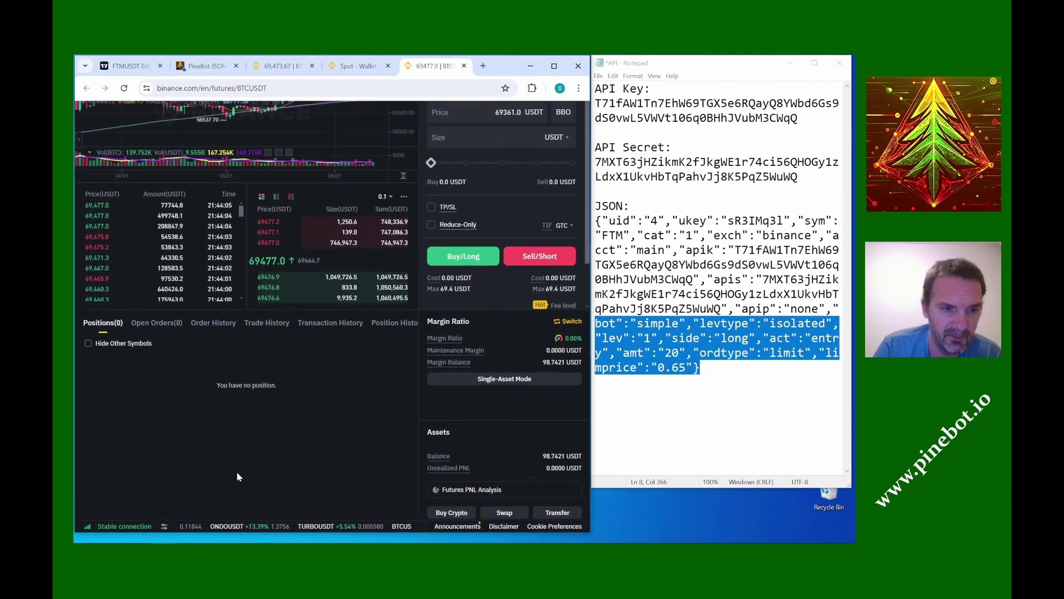
pyautogui.click(158, 316)
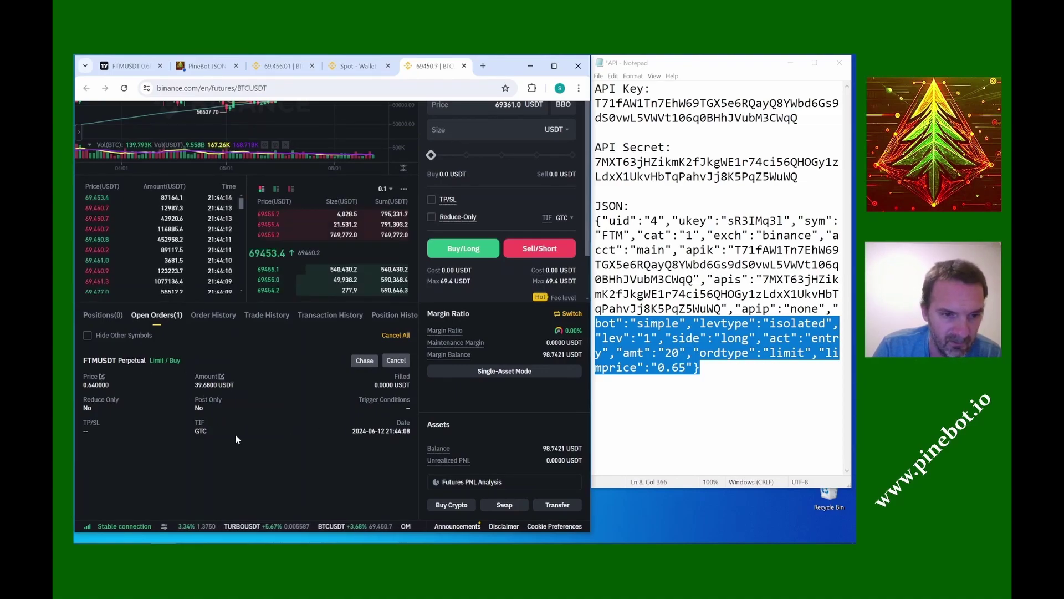
pyautogui.scroll(1, 154, 408)
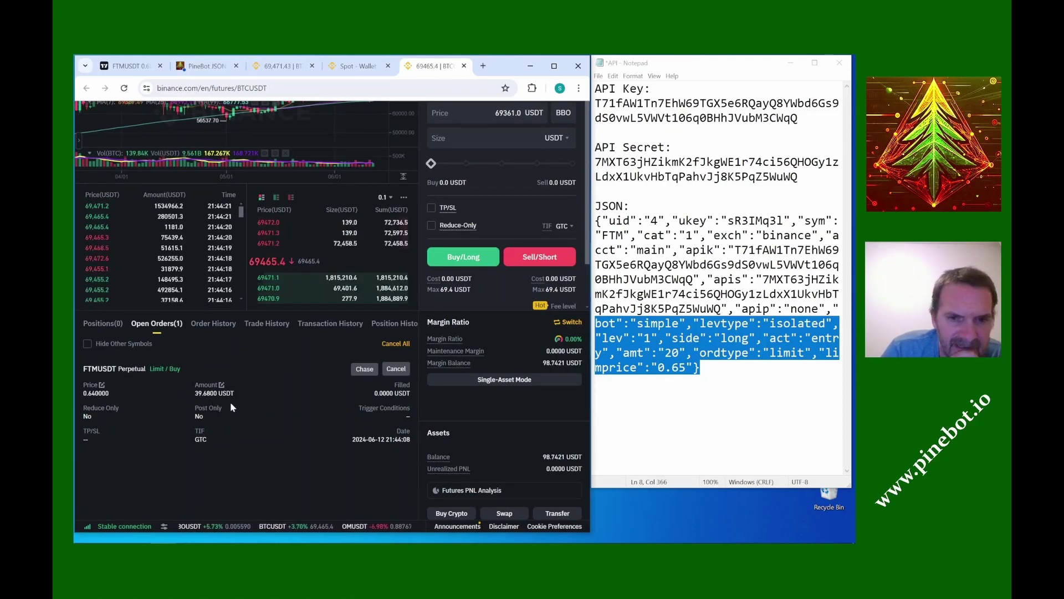
pyautogui.scroll(-1, 229, 407)
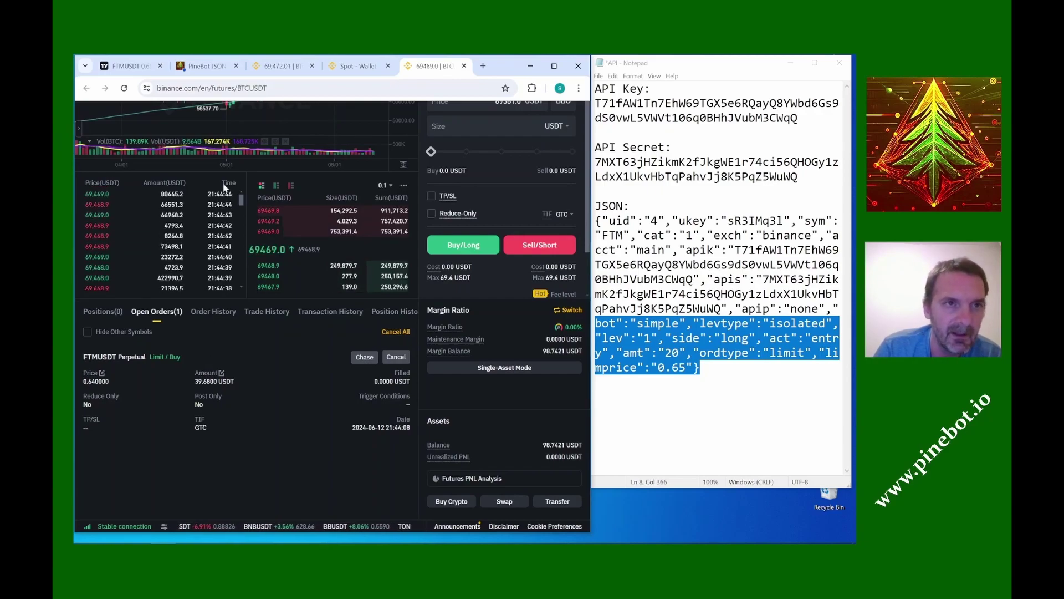
pyautogui.click(205, 70)
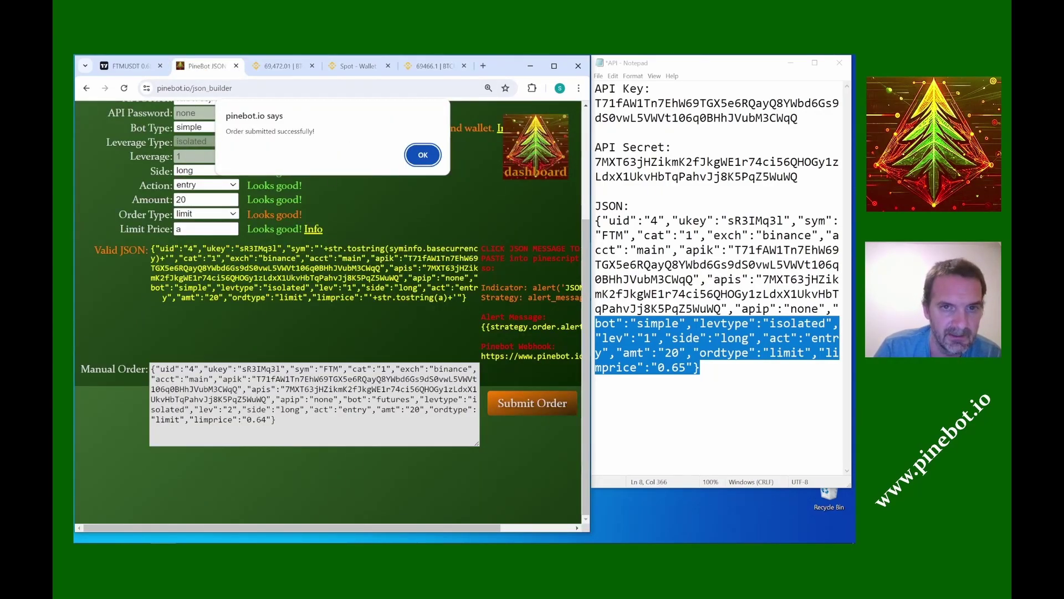
# Step: Change the order action to cancel, submit it, and check Binance shows the limit buy canceled
pyautogui.click(421, 153)
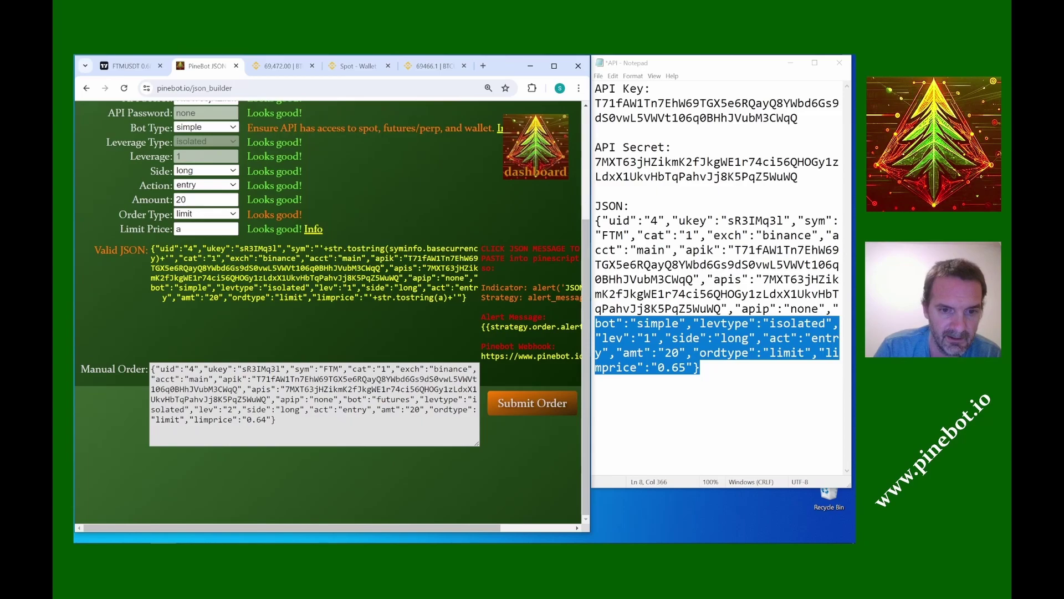
pyautogui.click(395, 409)
pyautogui.press('BackSpace')
pyautogui.press('BackSpace')
pyautogui.press('BackSpace')
pyautogui.press('BackSpace')
pyautogui.press('BackSpace')
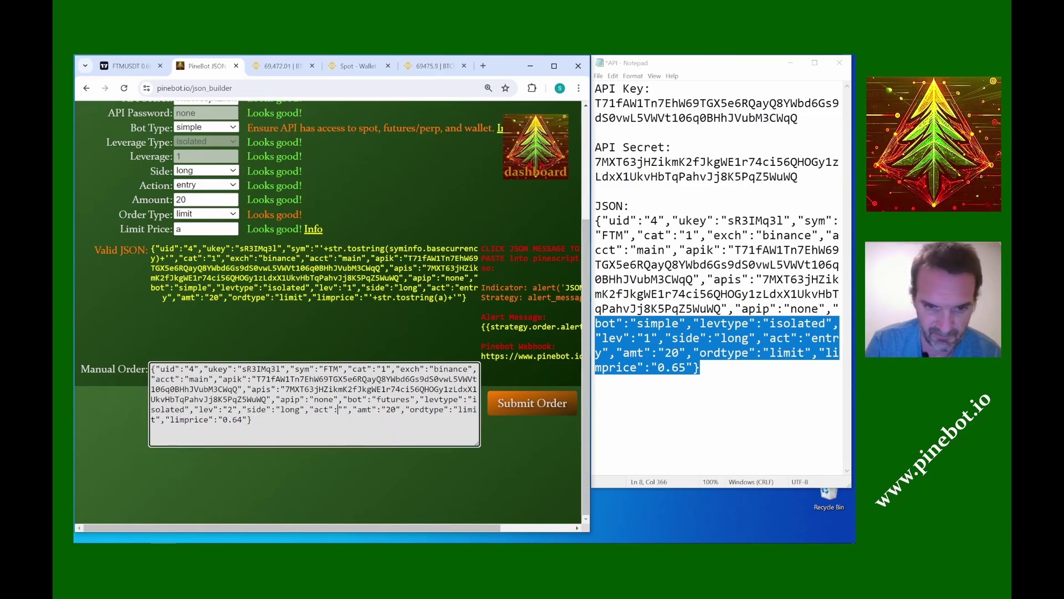
pyautogui.write('cancel')
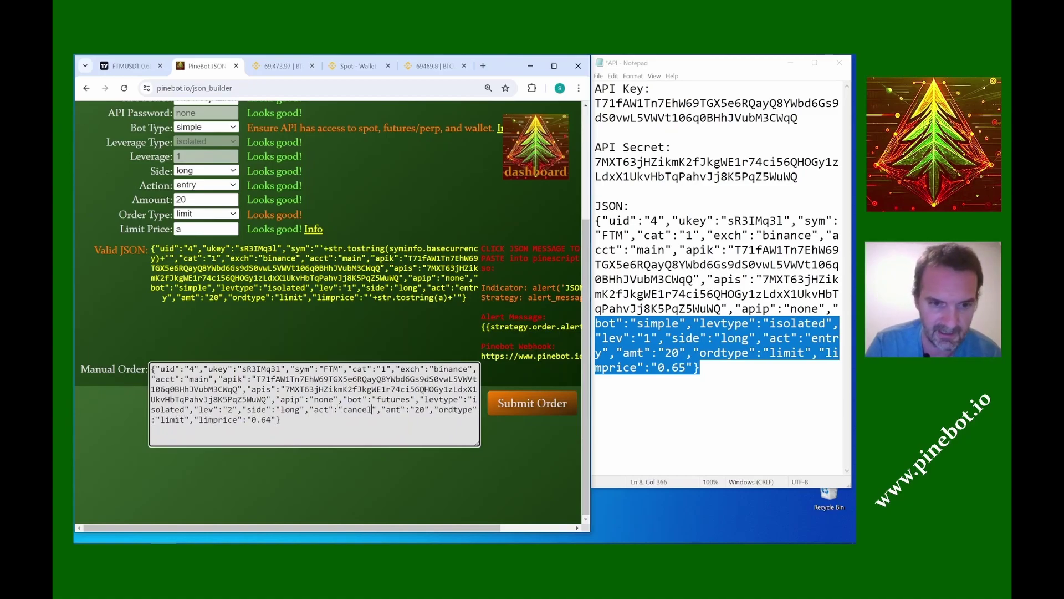
pyautogui.click(515, 408)
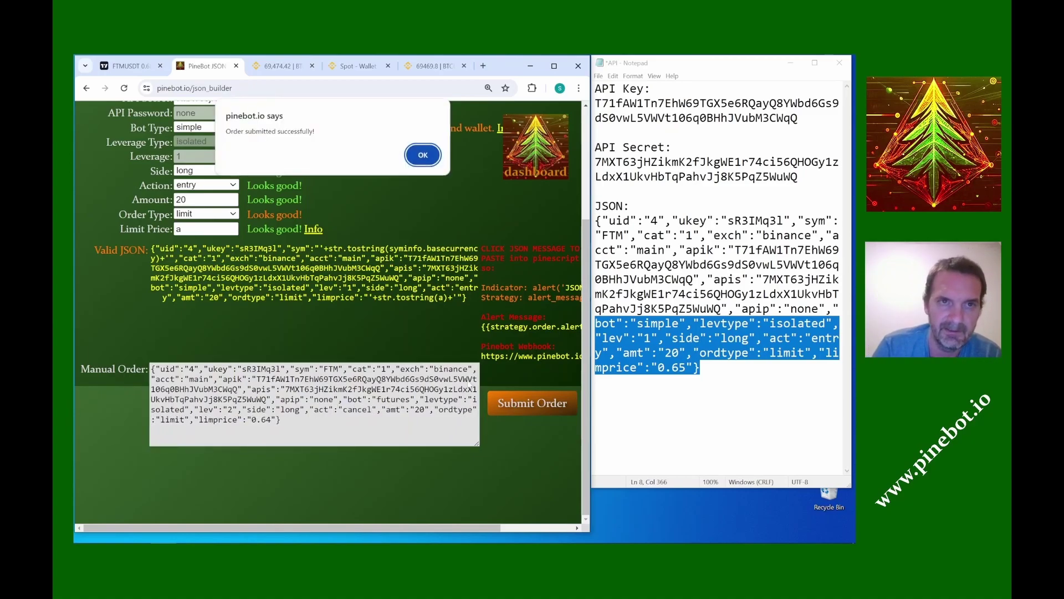
pyautogui.click(423, 155)
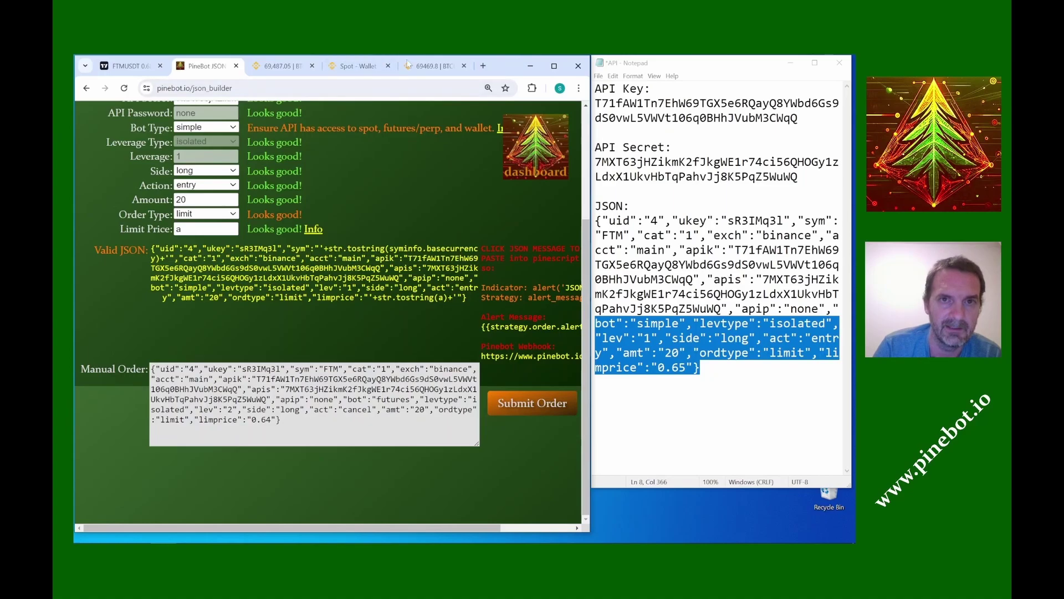
pyautogui.click(424, 66)
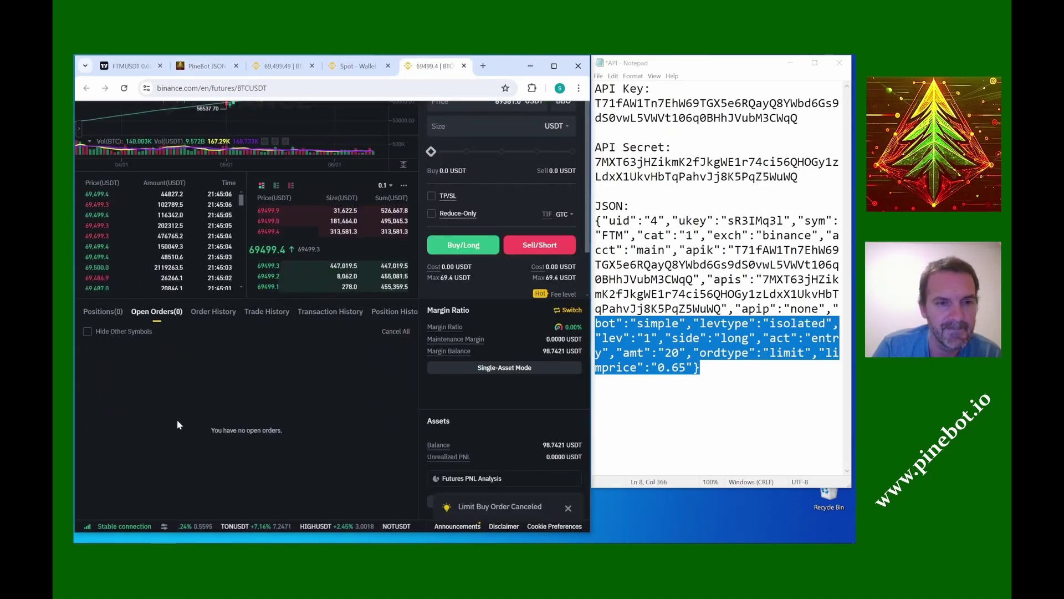
pyautogui.click(202, 67)
# Step: Edit the order to side short, act entry, ordtype market, and submit it
pyautogui.click(228, 389)
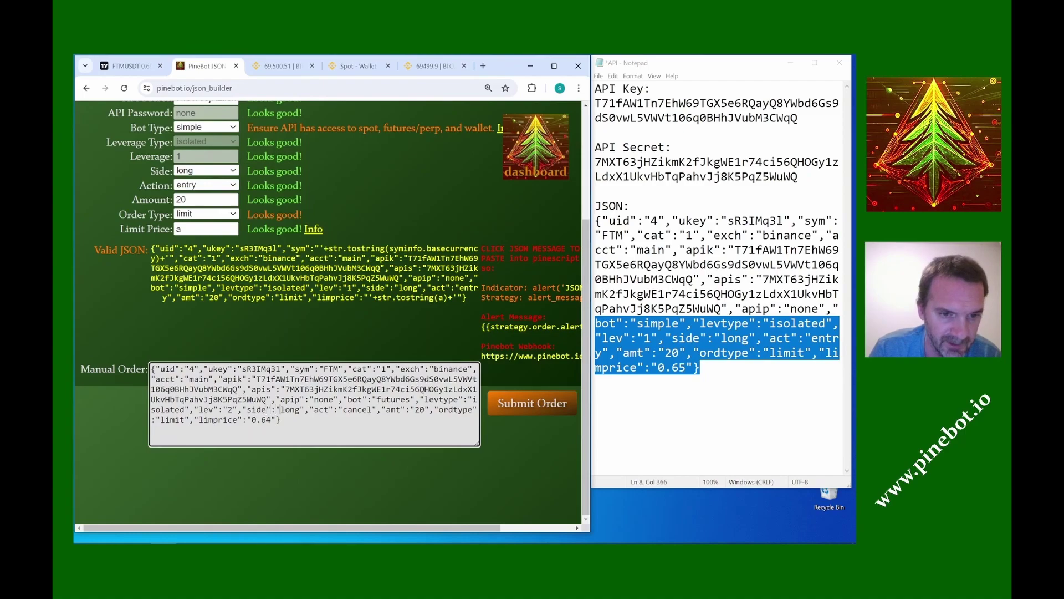
pyautogui.press('BackSpace')
pyautogui.press('BackSpace')
pyautogui.write('short')
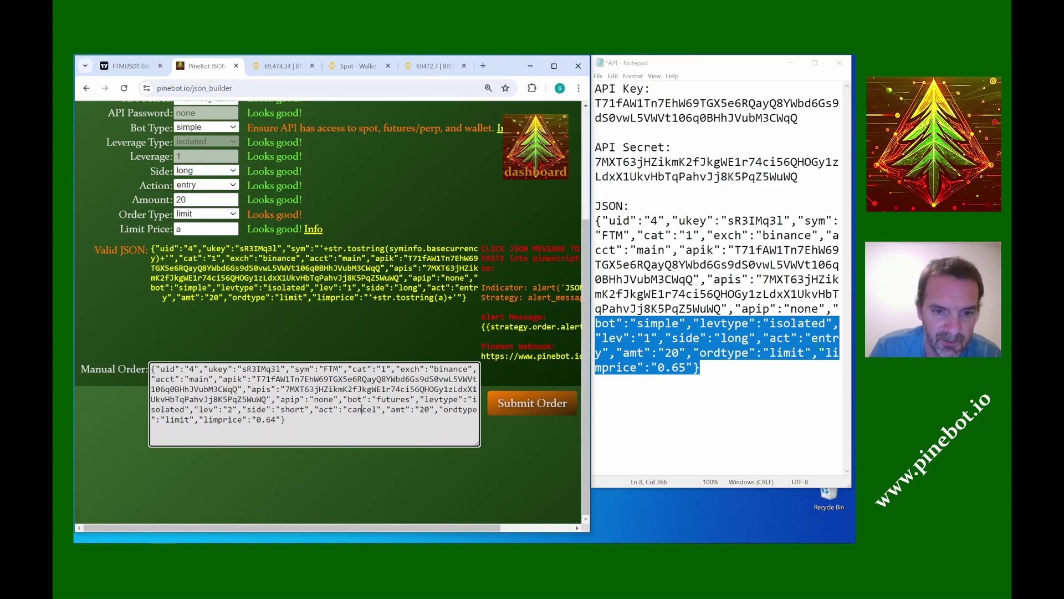
pyautogui.press('BackSpace')
pyautogui.press('BackSpace')
pyautogui.press('BackSpace')
pyautogui.press('BackSpace')
pyautogui.press('BackSpace')
pyautogui.press('BackSpace')
pyautogui.write('entry')
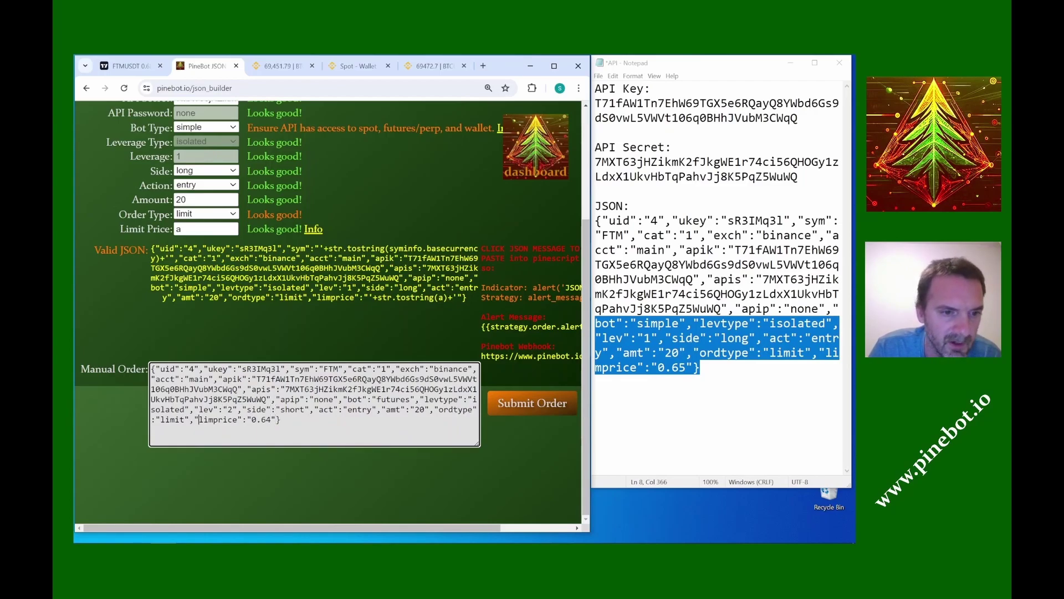
pyautogui.press('BackSpace')
pyautogui.press('BackSpace')
pyautogui.press('BackSpace')
pyautogui.press('BackSpace')
pyautogui.press('BackSpace')
pyautogui.write('market')
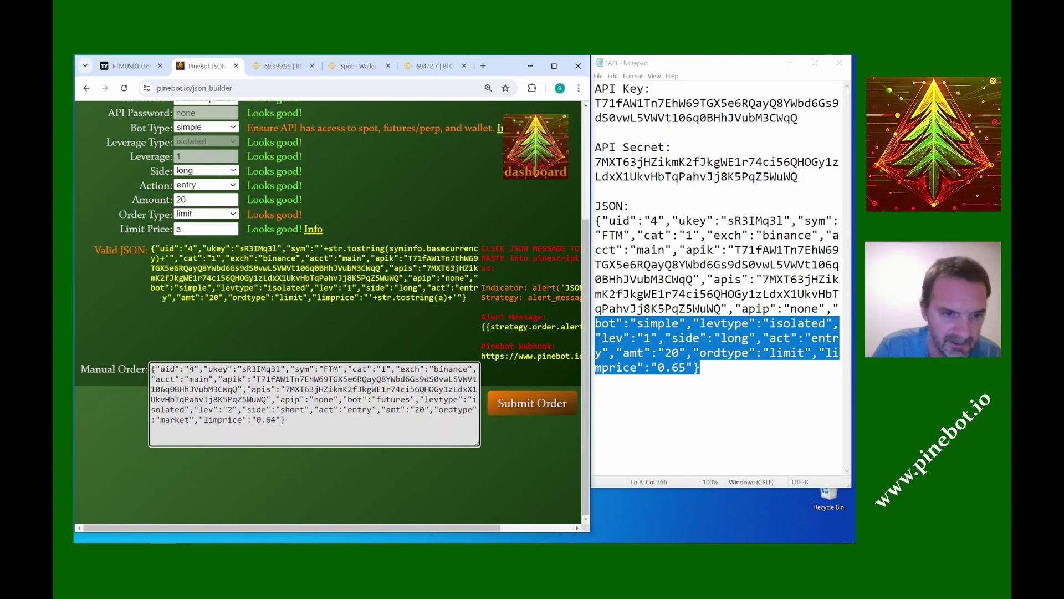
pyautogui.click(517, 408)
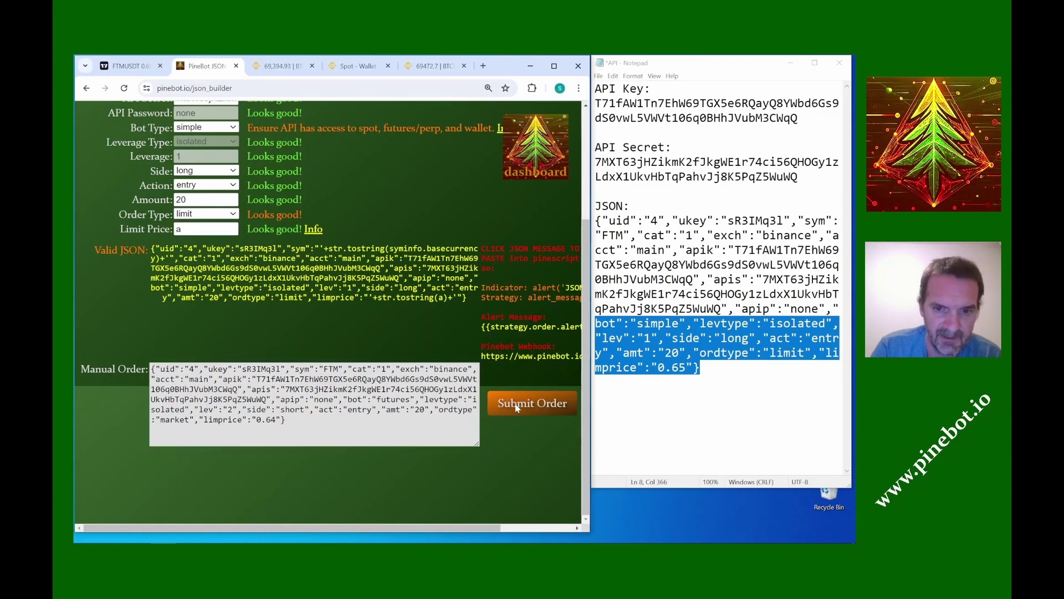
pyautogui.click(422, 158)
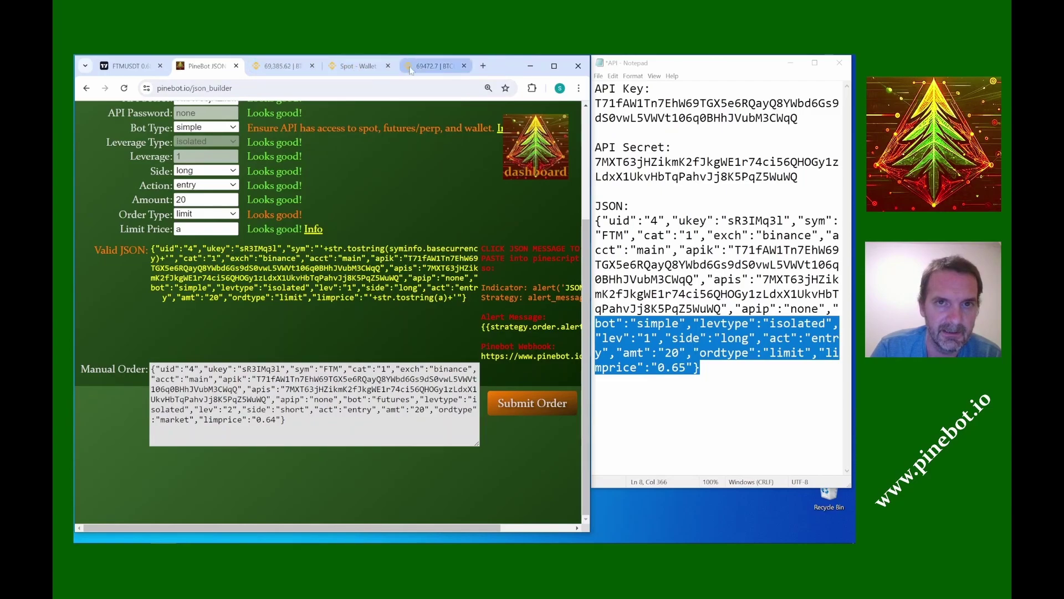
# Step: Check Binance Positions for the 2x FTMUSDT short of 39.52 USDT at entry 0.6811
pyautogui.click(427, 66)
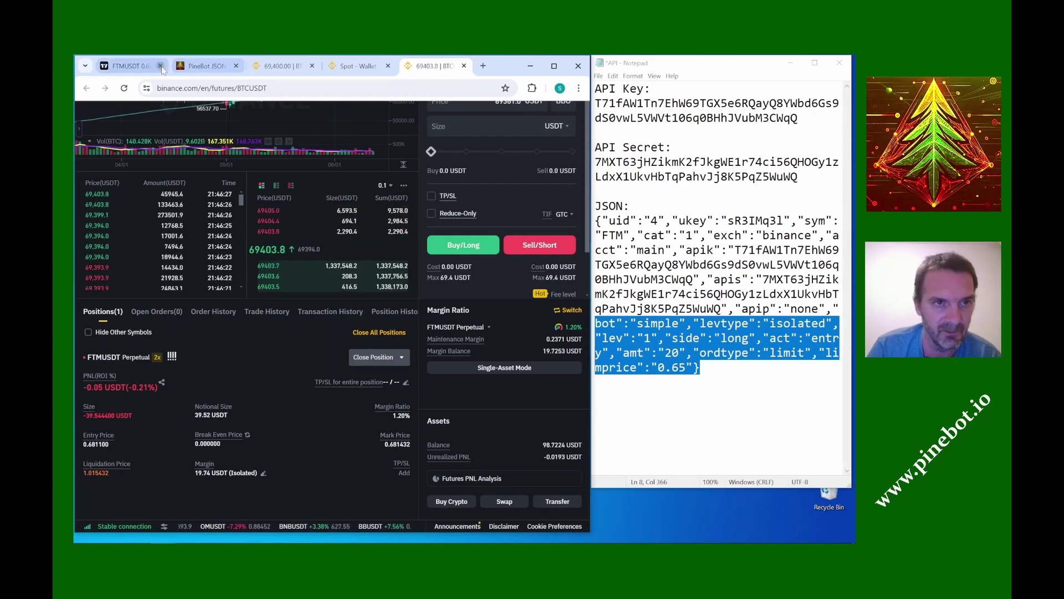
pyautogui.click(203, 67)
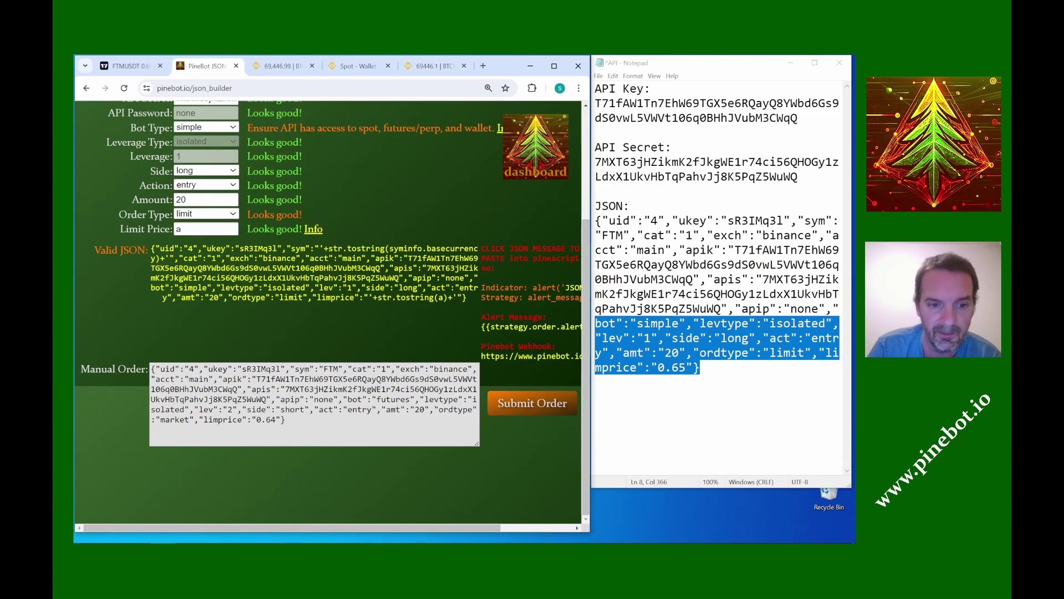
pyautogui.click(232, 410)
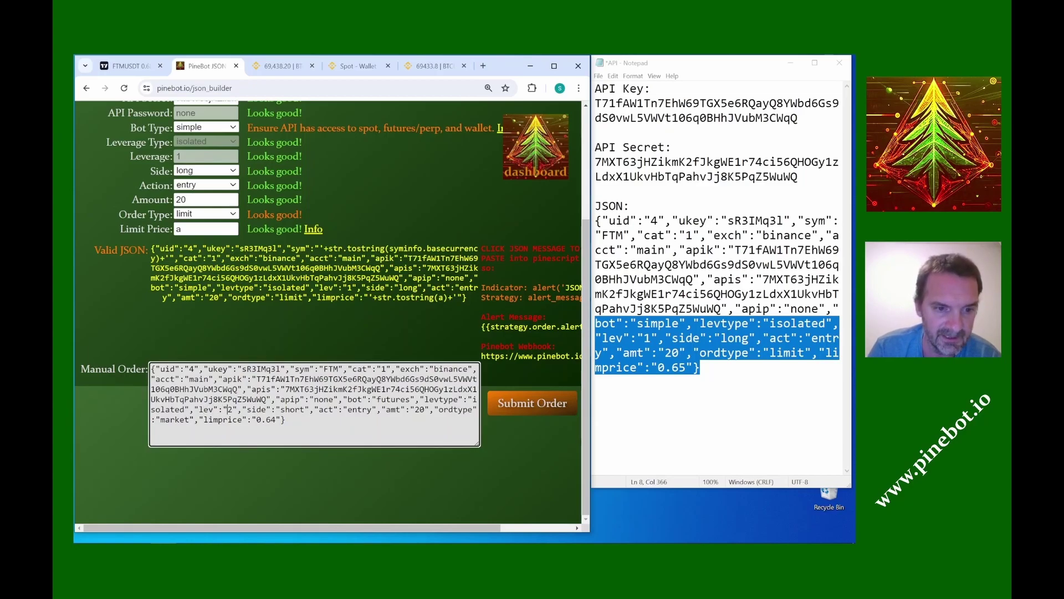
# Step: Turn the manual order into an FTM short exit with leverage 1 and amount 50, and submit it
pyautogui.press('Left')
pyautogui.press('Left')
pyautogui.press('Right')
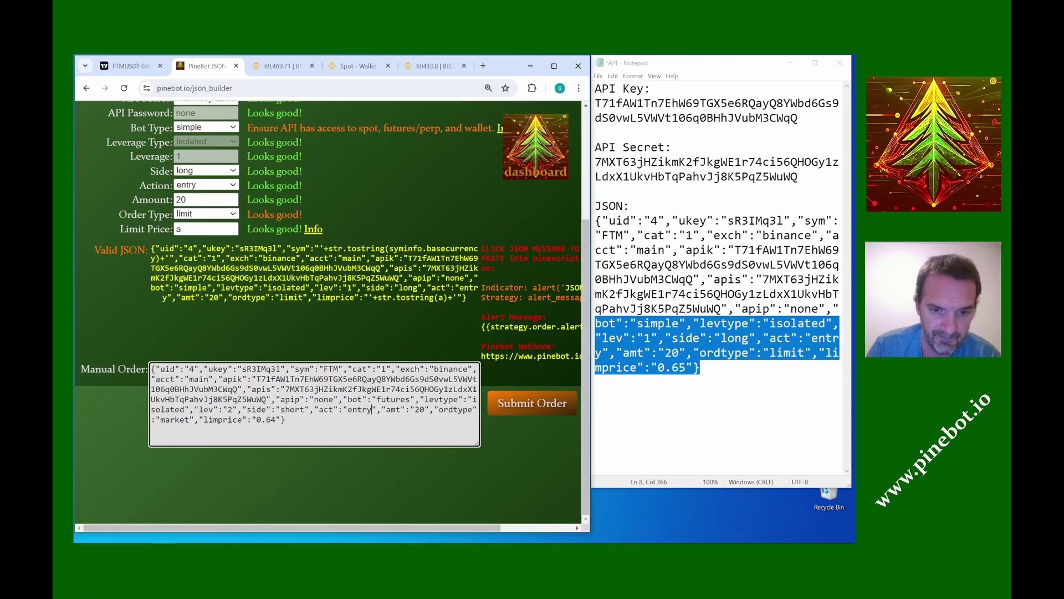
pyautogui.press('BackSpace')
pyautogui.press('BackSpace')
pyautogui.press('BackSpace')
pyautogui.press('BackSpace')
pyautogui.write('xit')
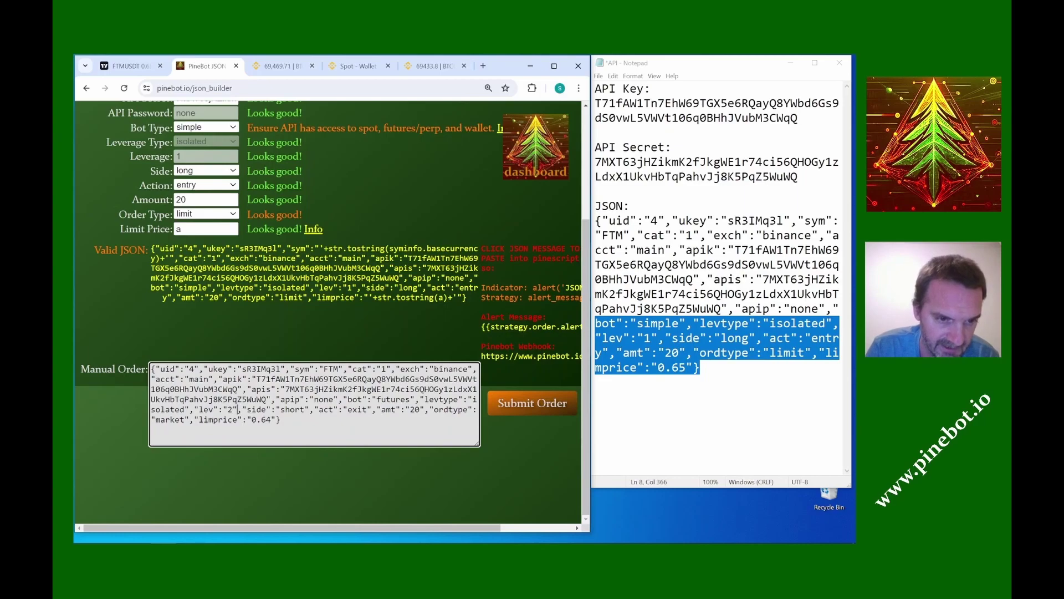
pyautogui.press('BackSpace')
pyautogui.write('1')
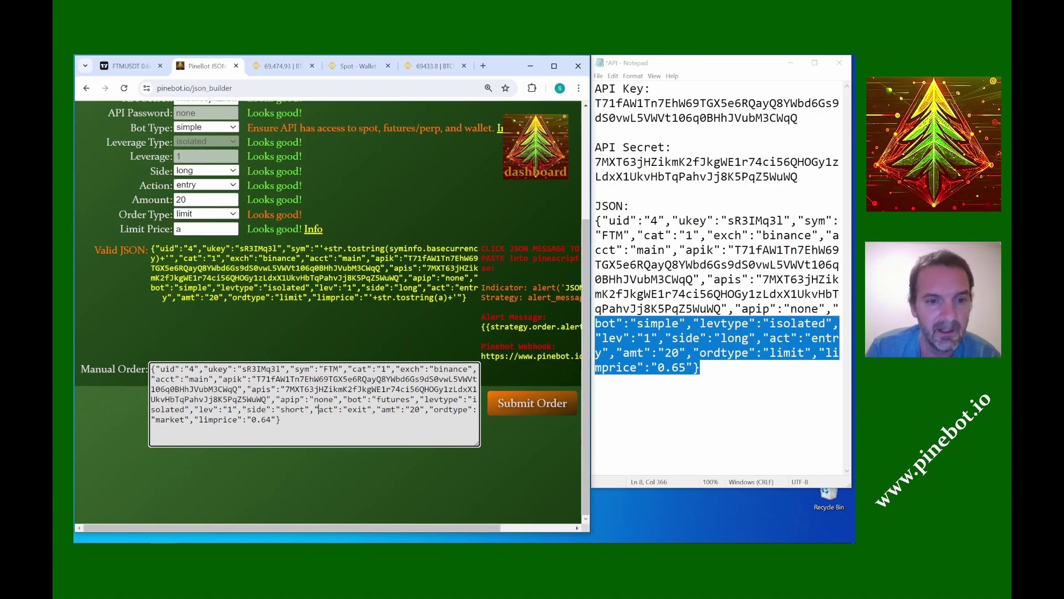
pyautogui.press('BackSpace')
pyautogui.write('5')
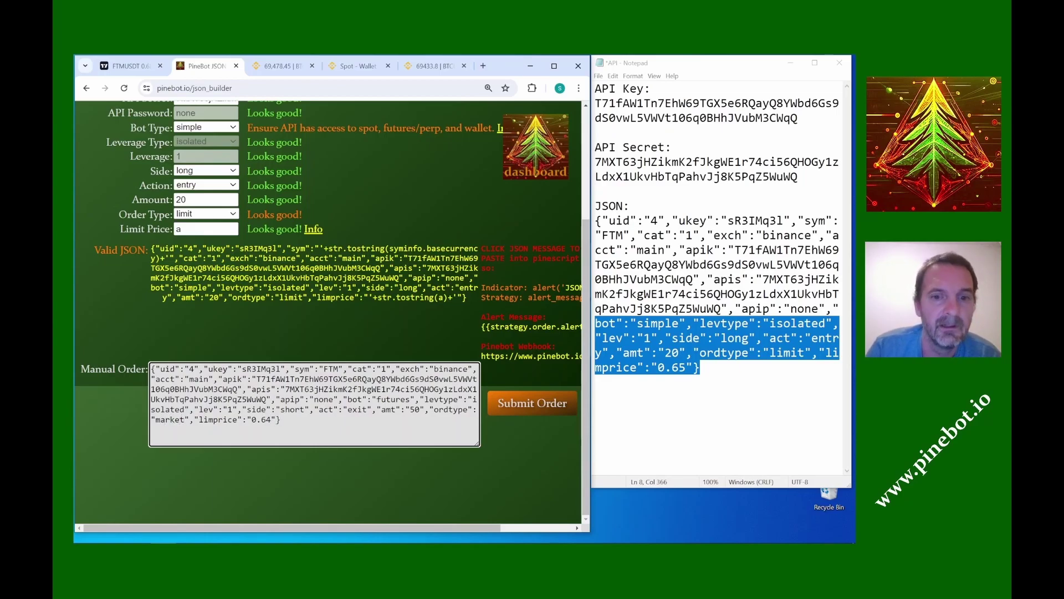
pyautogui.click(532, 403)
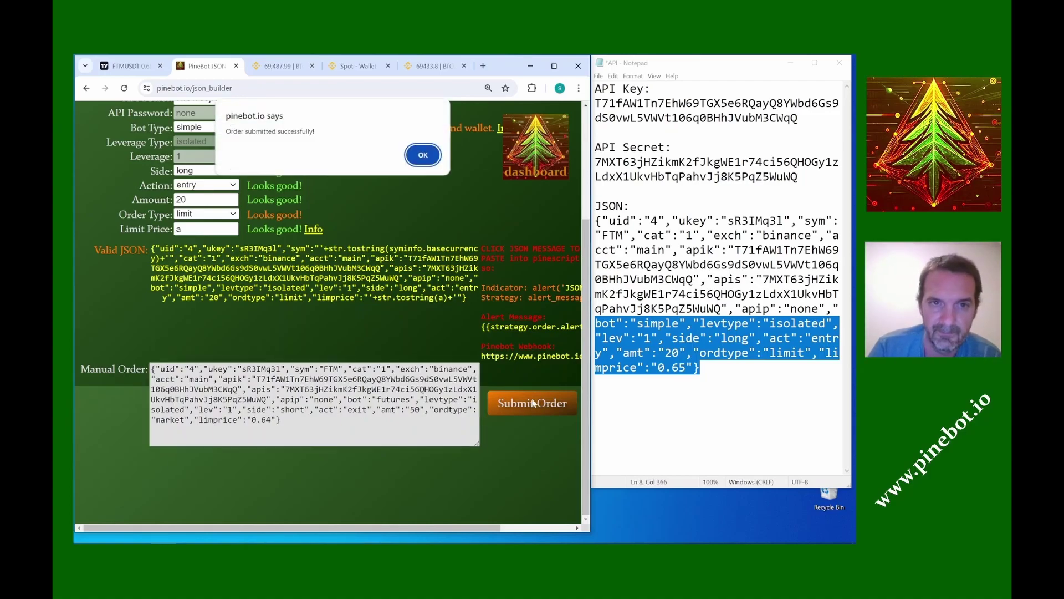
# Step: Verify on Binance that the FTMUSDT short is halved, then dismiss the confirmation in the builder
pyautogui.click(430, 66)
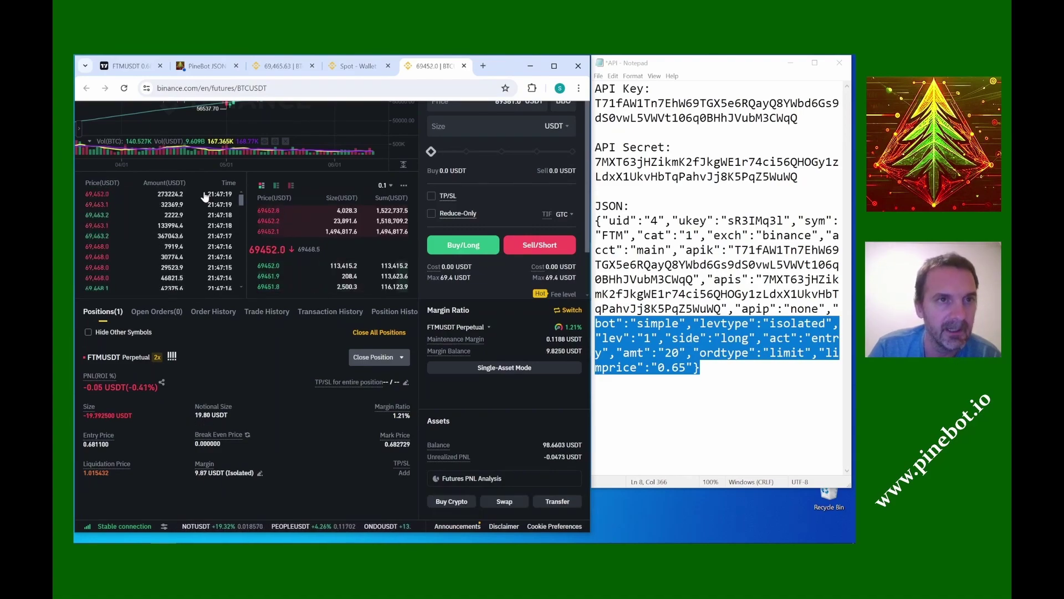
pyautogui.click(205, 66)
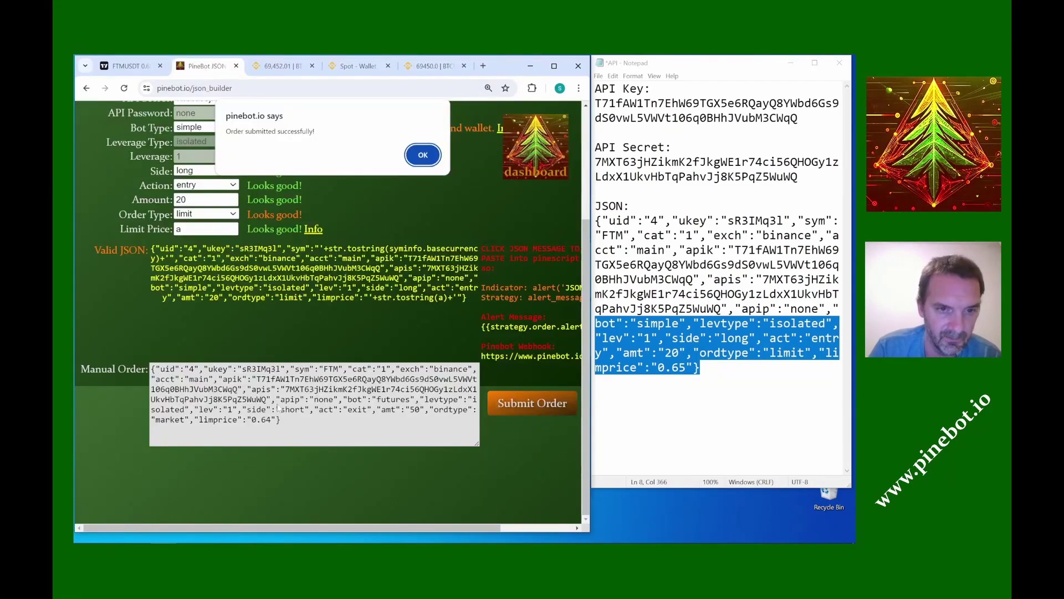
pyautogui.click(423, 155)
pyautogui.click(304, 409)
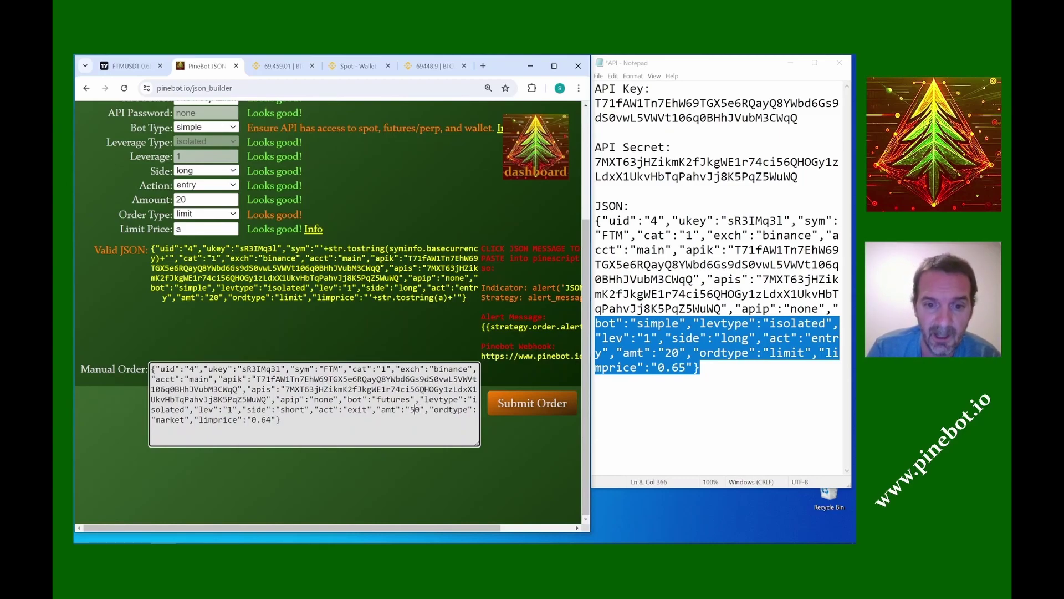
# Step: Submit the exit with amount 100, confirm Binance shows no open position, and dismiss the alert
pyautogui.press('BackSpace')
pyautogui.press('BackSpace')
pyautogui.write('100')
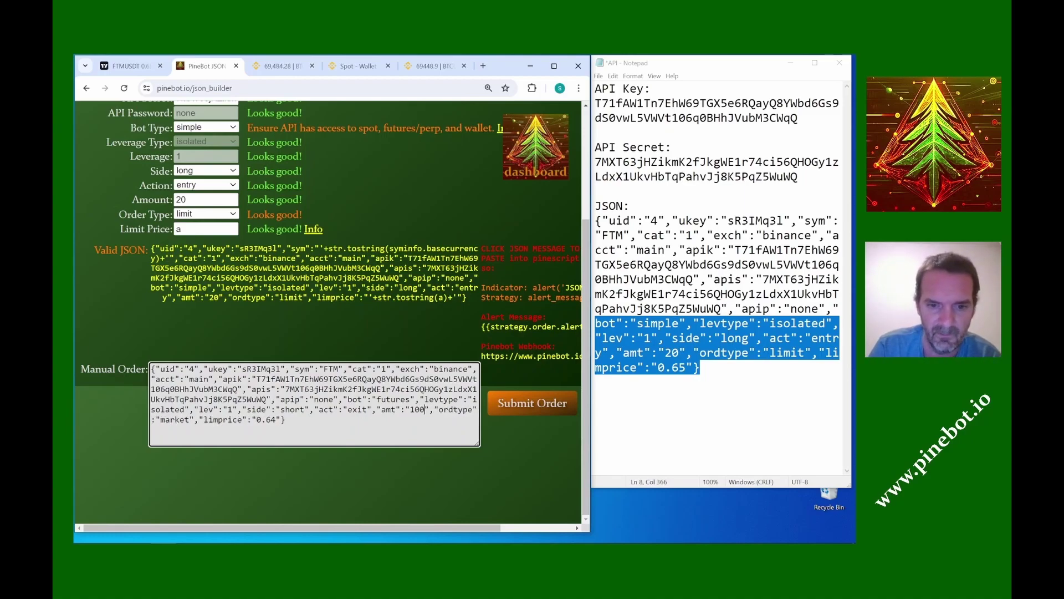
pyautogui.click(517, 412)
pyautogui.click(428, 67)
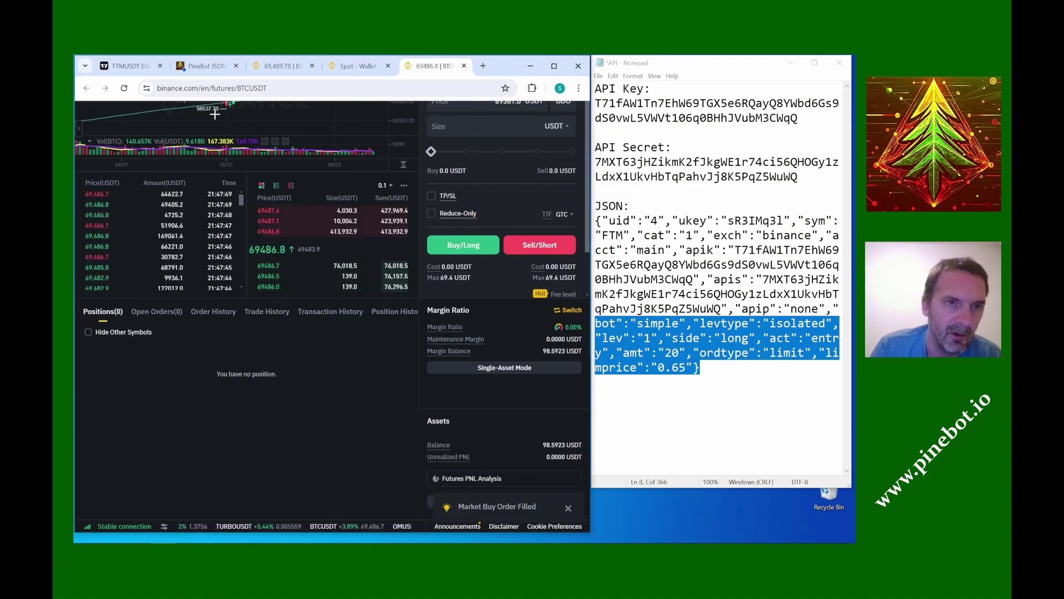
pyautogui.click(204, 68)
pyautogui.click(423, 155)
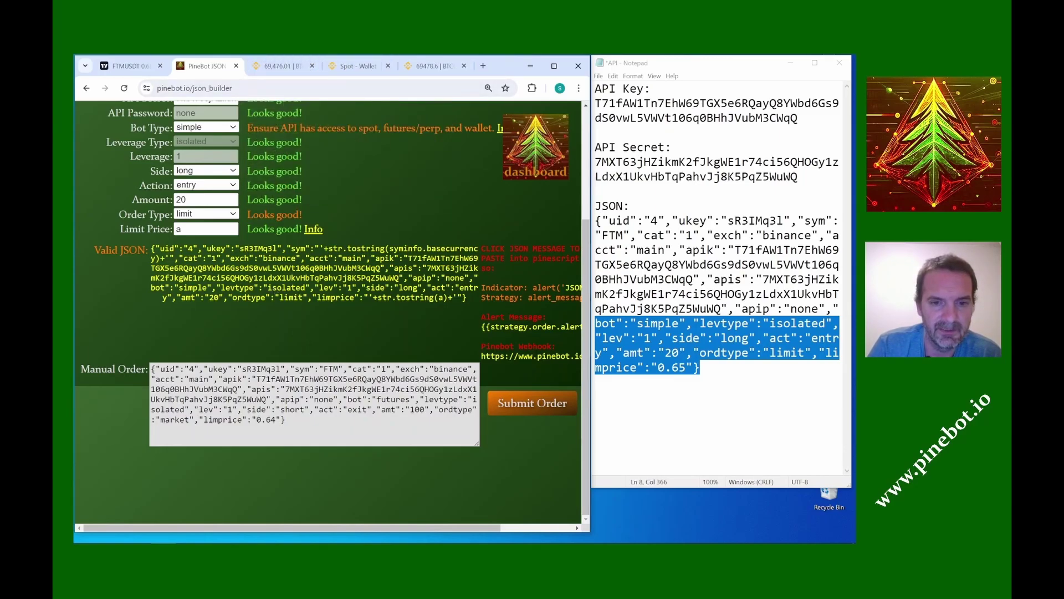
# Step: Change the order's bot to simple and act to cancel, submit it, then check Binance
pyautogui.click(349, 399)
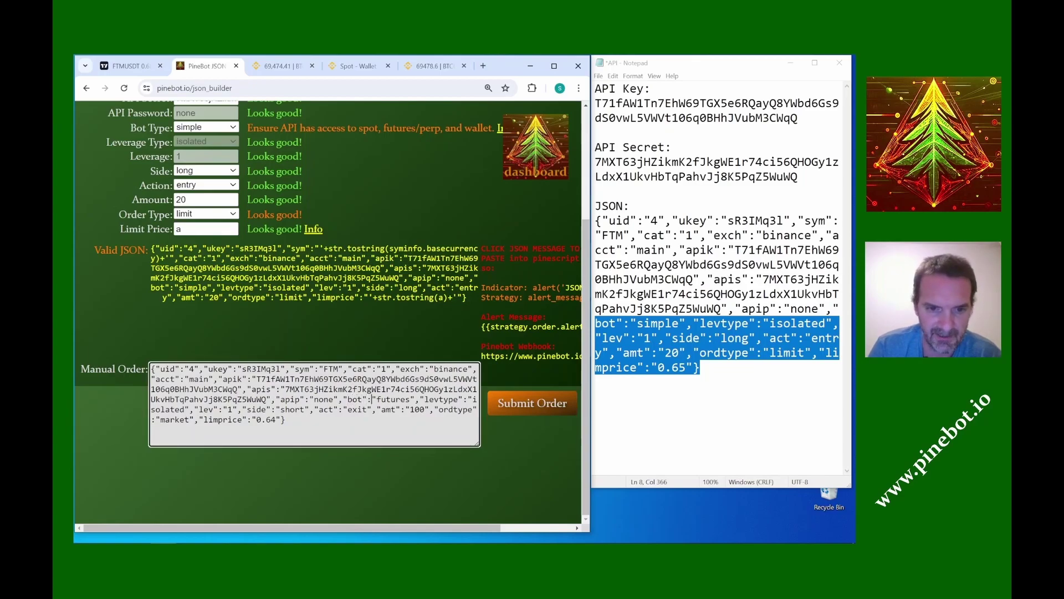
pyautogui.press('BackSpace')
pyautogui.press('BackSpace')
pyautogui.press('BackSpace')
pyautogui.press('BackSpace')
pyautogui.press('BackSpace')
pyautogui.press('BackSpace')
pyautogui.press('BackSpace')
pyautogui.write('simple')
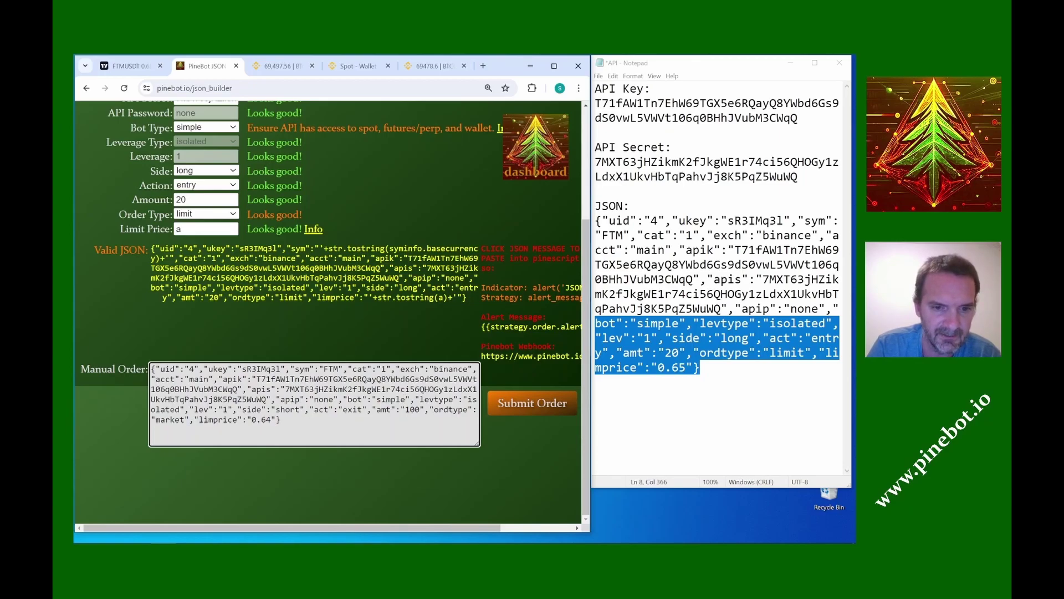
pyautogui.press('BackSpace')
pyautogui.press('BackSpace')
pyautogui.press('BackSpace')
pyautogui.press('BackSpace')
pyautogui.write('cancel')
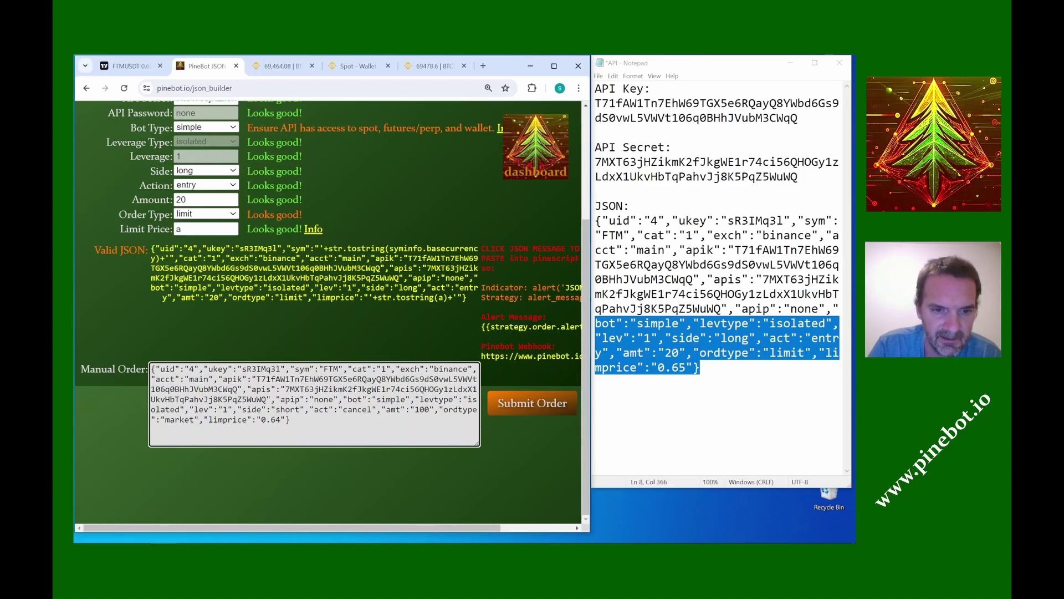
pyautogui.click(521, 406)
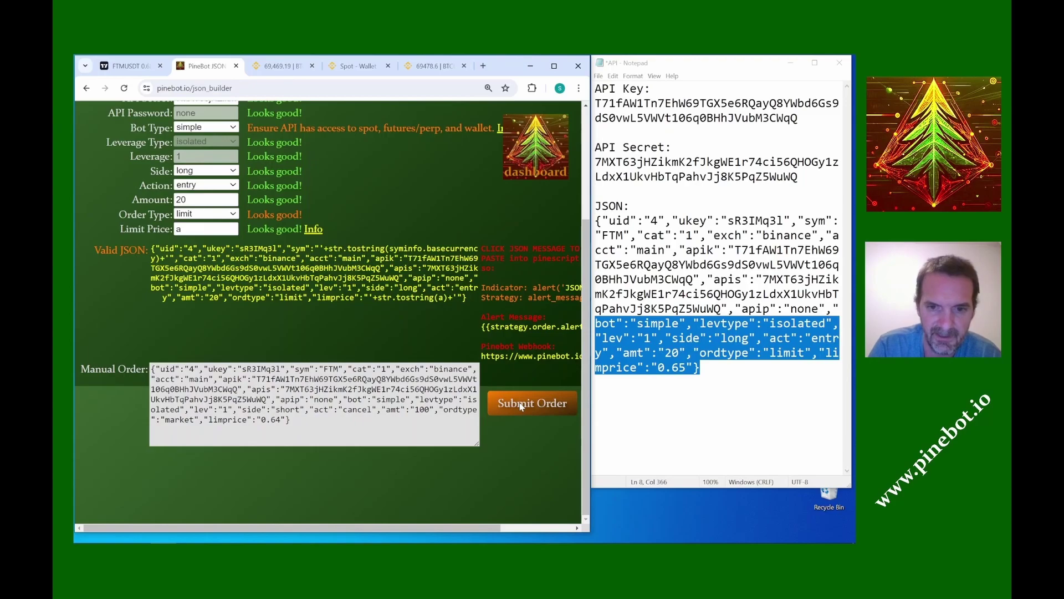
pyautogui.click(422, 153)
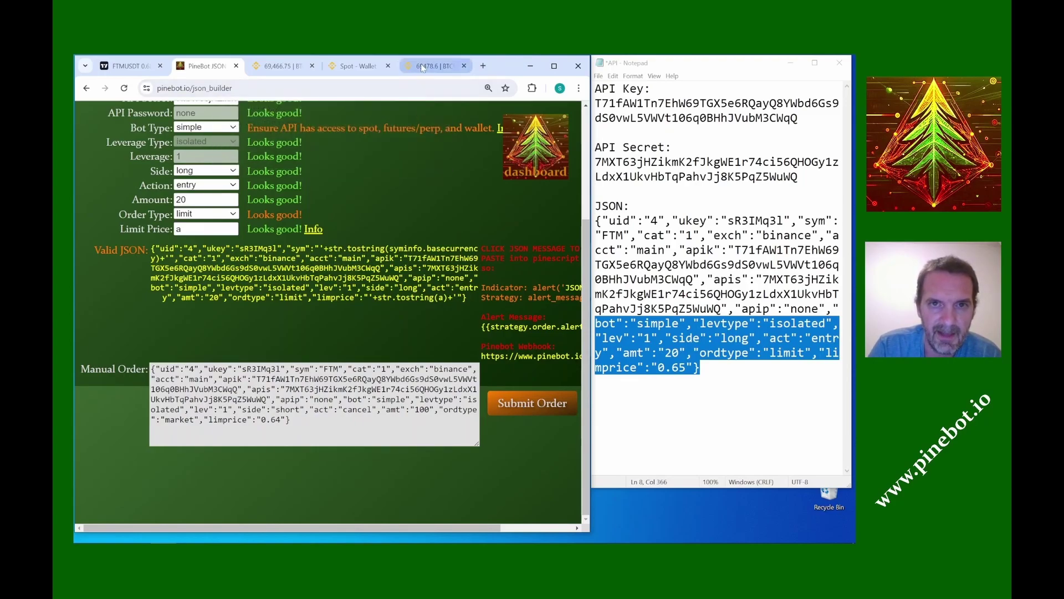
pyautogui.click(432, 65)
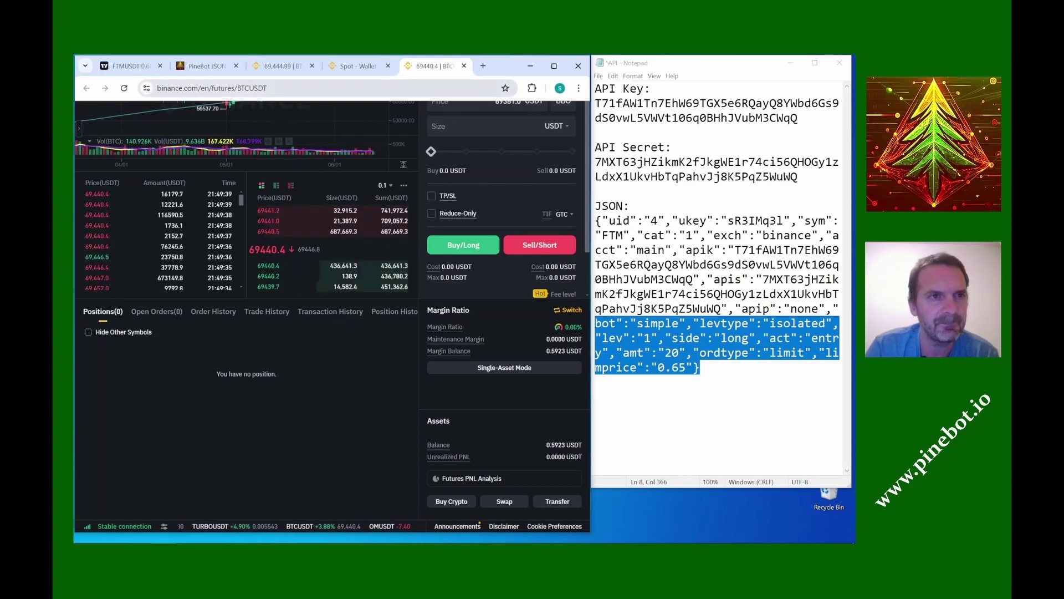
# Step: Edit the manual order JSON to side long, act entry and amount 0
pyautogui.click(205, 66)
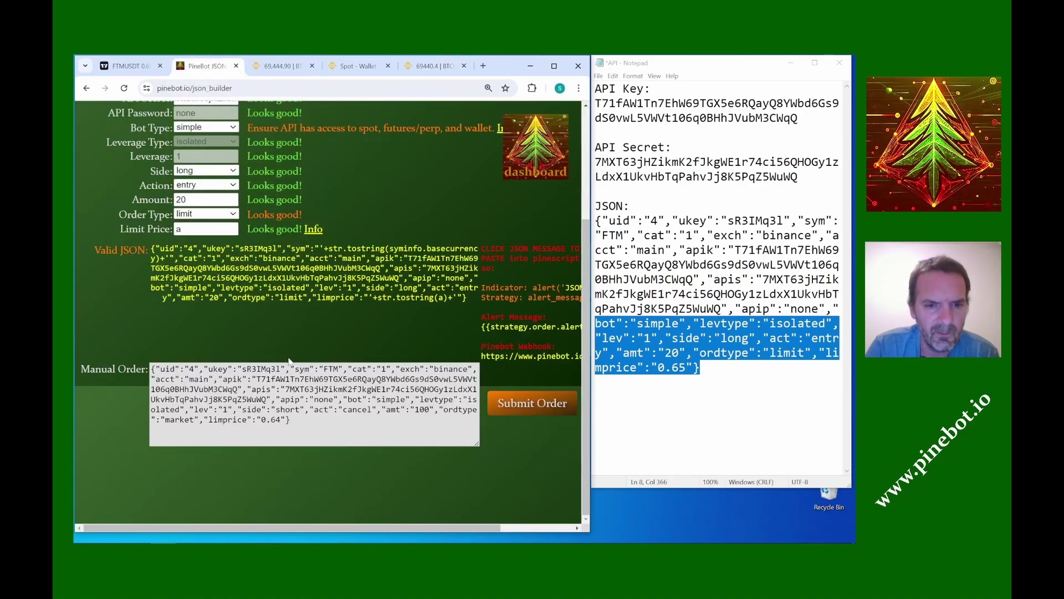
pyautogui.click(303, 409)
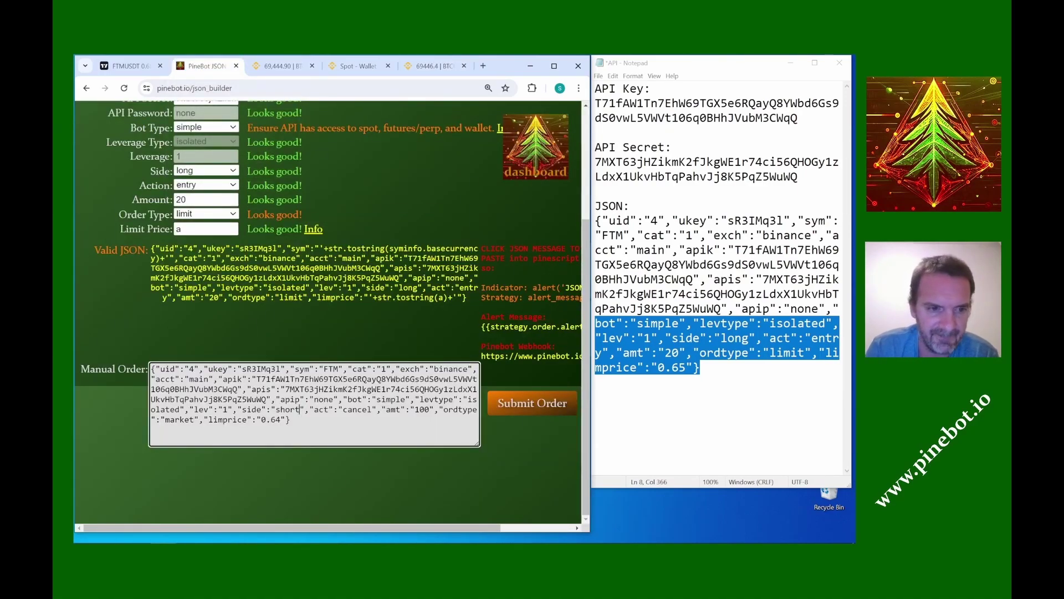
pyautogui.click(296, 399)
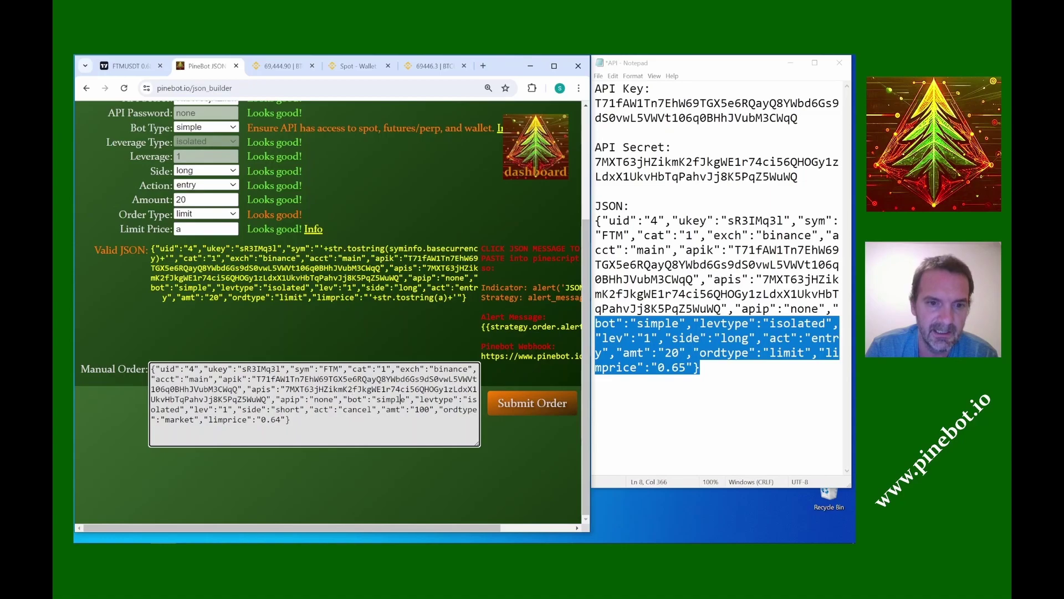
pyautogui.click(242, 409)
pyautogui.click(242, 409)
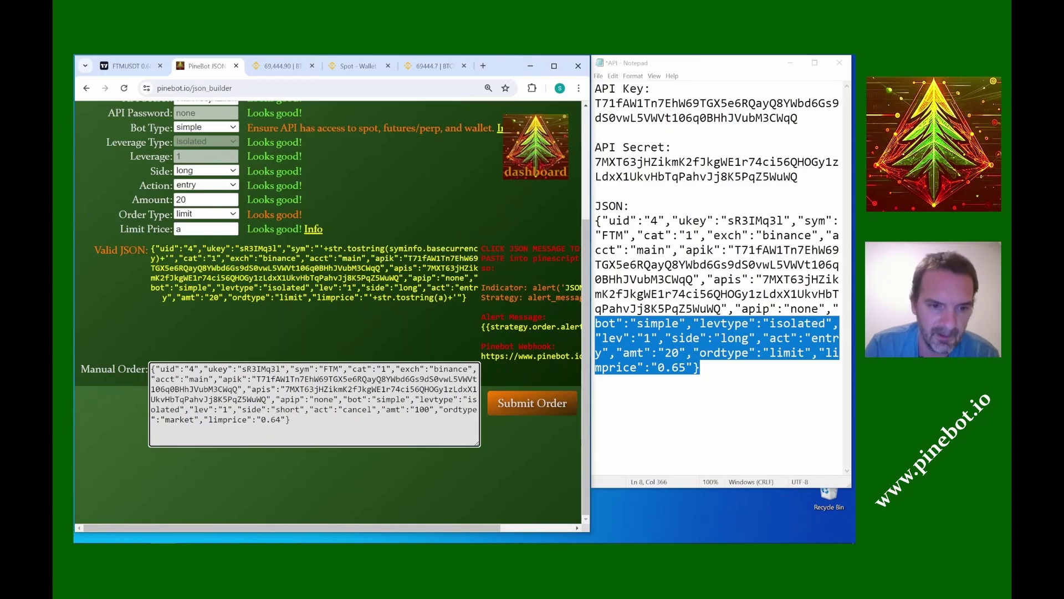
pyautogui.press('BackSpace')
pyautogui.press('BackSpace')
pyautogui.press('BackSpace')
pyautogui.press('BackSpace')
pyautogui.press('BackSpace')
pyautogui.write('long')
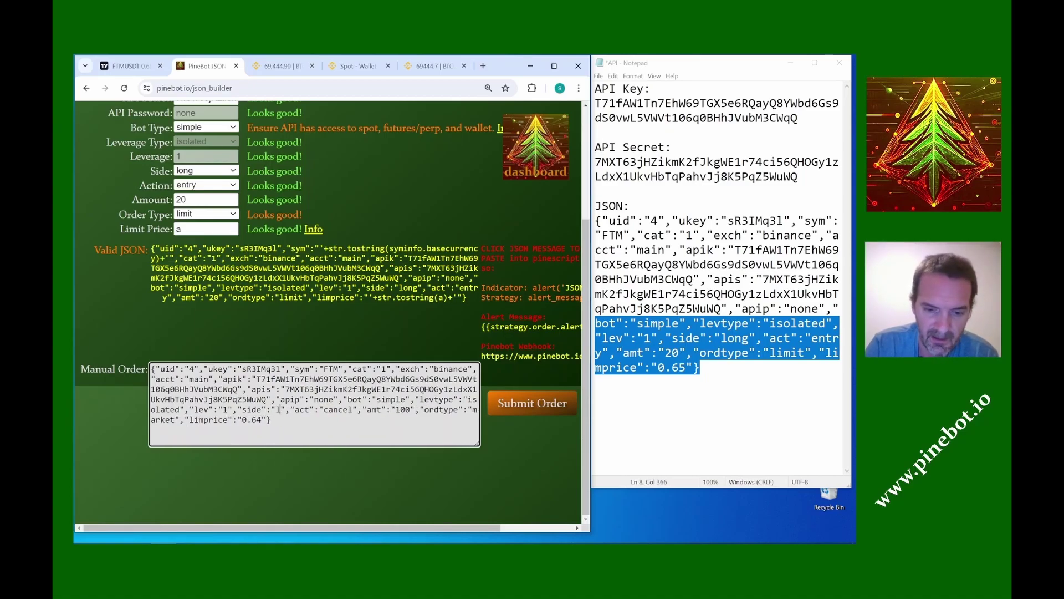
pyautogui.press('Right')
pyautogui.press('Right')
pyautogui.press('Right')
pyautogui.press('Right')
pyautogui.press('Right')
pyautogui.press('Right')
pyautogui.press('Right')
pyautogui.press('BackSpace')
pyautogui.press('BackSpace')
pyautogui.press('BackSpace')
pyautogui.press('BackSpace')
pyautogui.press('BackSpace')
pyautogui.press('BackSpace')
pyautogui.write('entry')
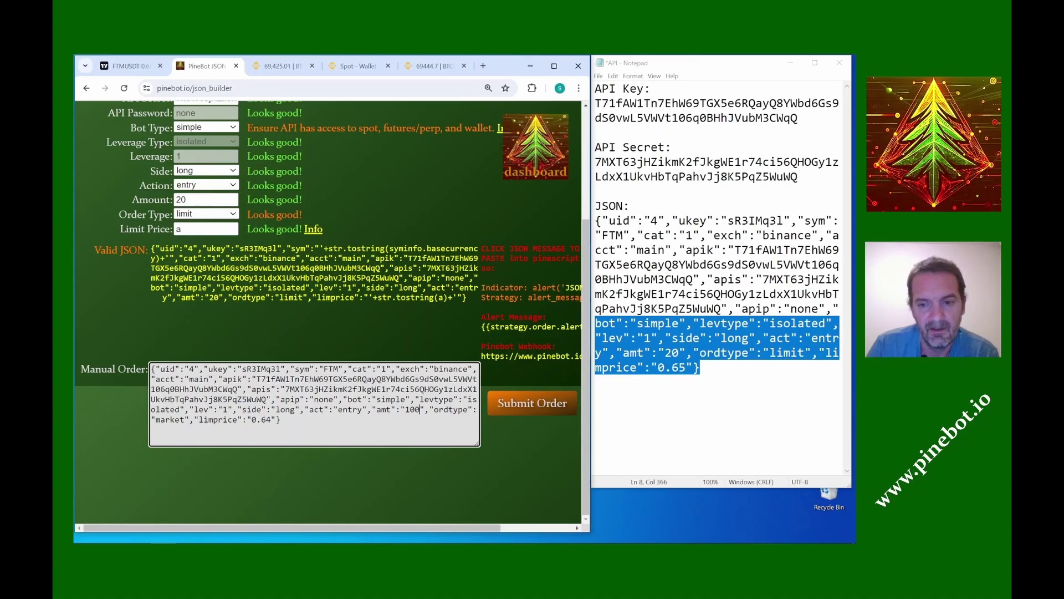
pyautogui.press('BackSpace')
pyautogui.press('BackSpace')
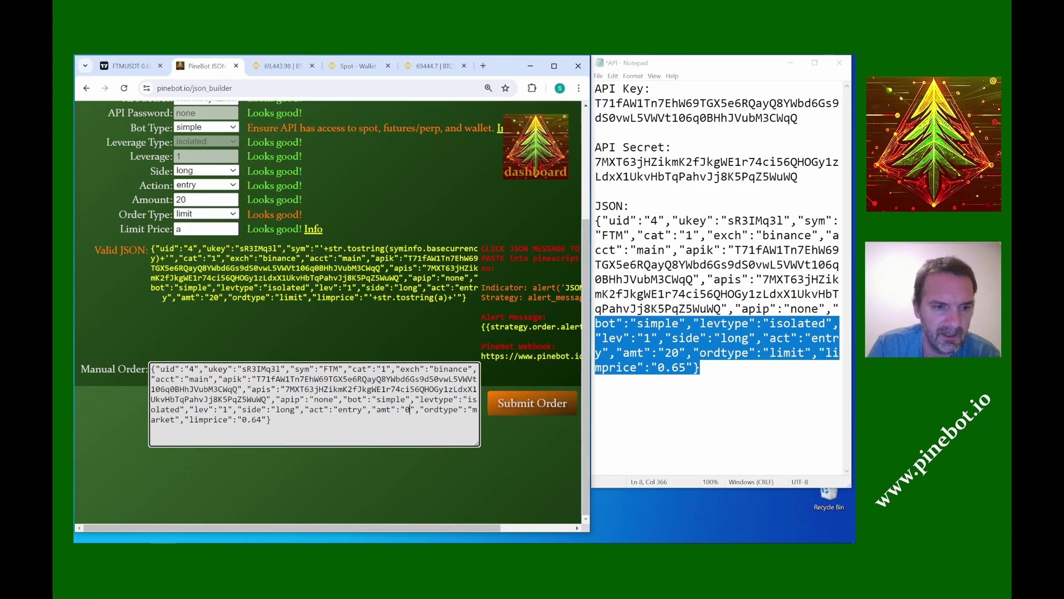
# Step: Paste the long entry JSON over the old limit-entry JSON in Notepad
pyautogui.moveTo(151, 368); pyautogui.dragTo(272, 419)
pyautogui.hotkey('ctrl', 'c')
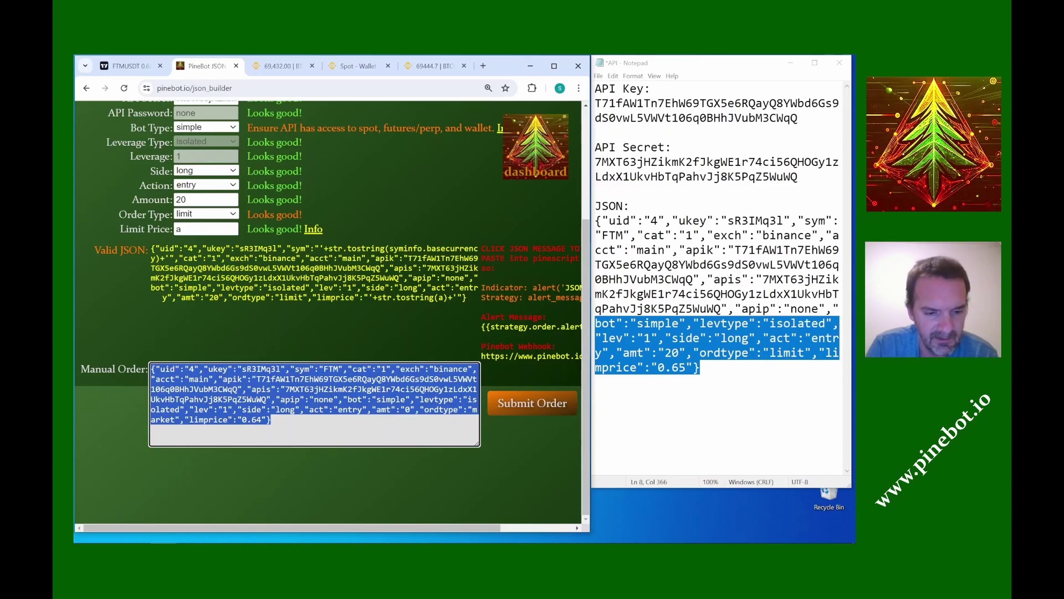
pyautogui.click(595, 395)
pyautogui.moveTo(596, 220); pyautogui.dragTo(700, 368)
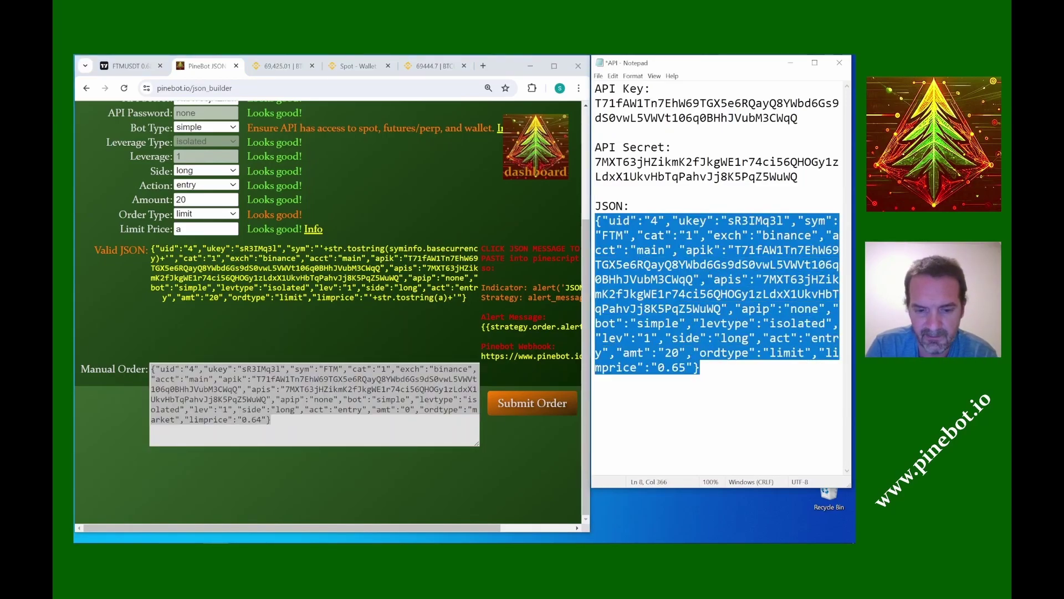
pyautogui.hotkey('ctrl', 'v')
pyautogui.scroll(3, 272, 330)
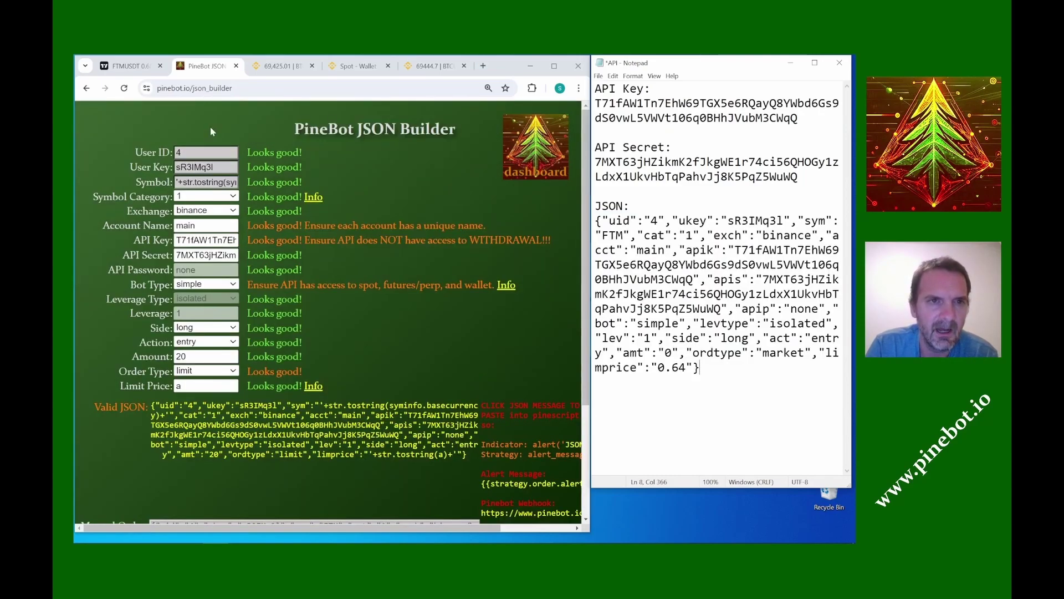
pyautogui.scroll(-3, 272, 399)
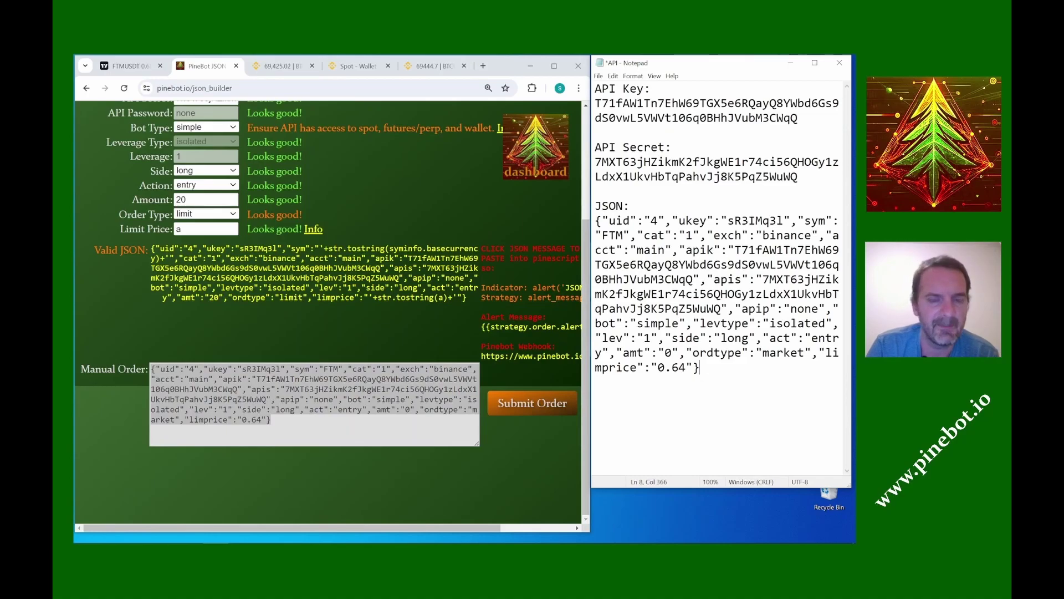
pyautogui.scroll(3, 305, 339)
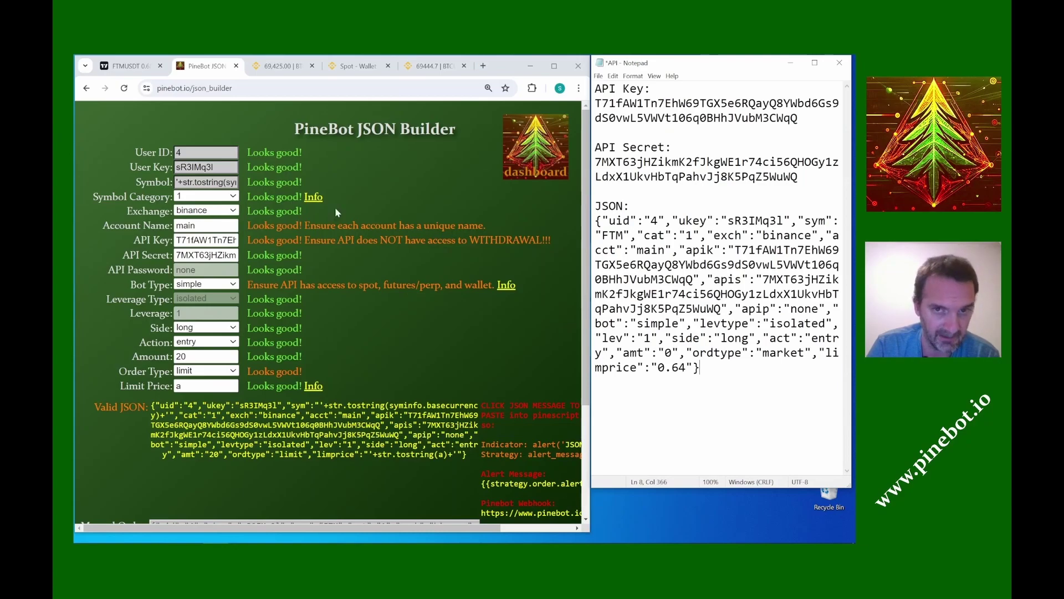
# Step: Review the FTM binance entries in the Symbol List, then return to the dashboard
pyautogui.click(523, 169)
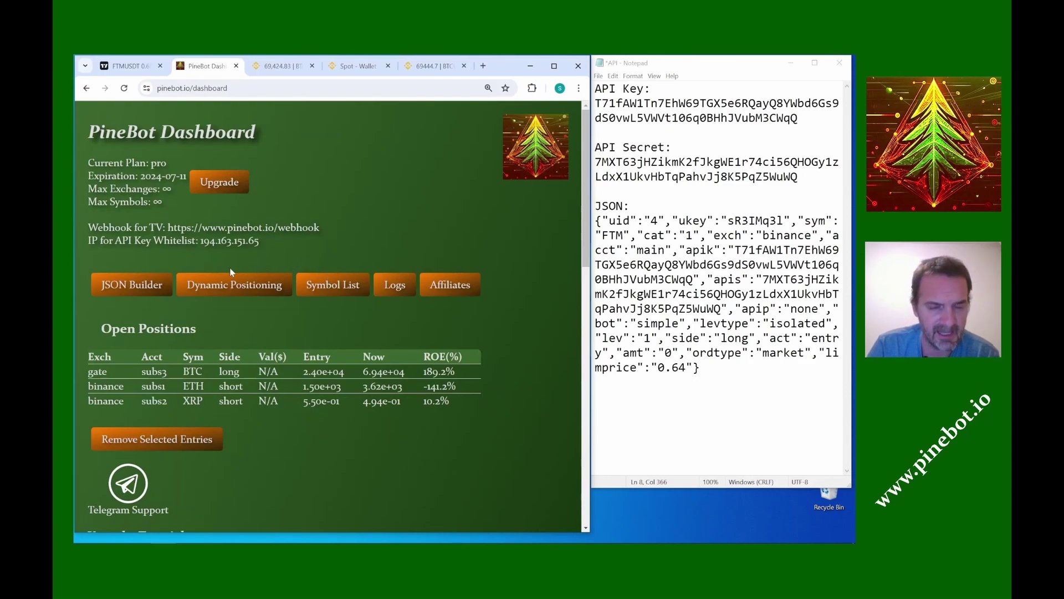
pyautogui.click(331, 286)
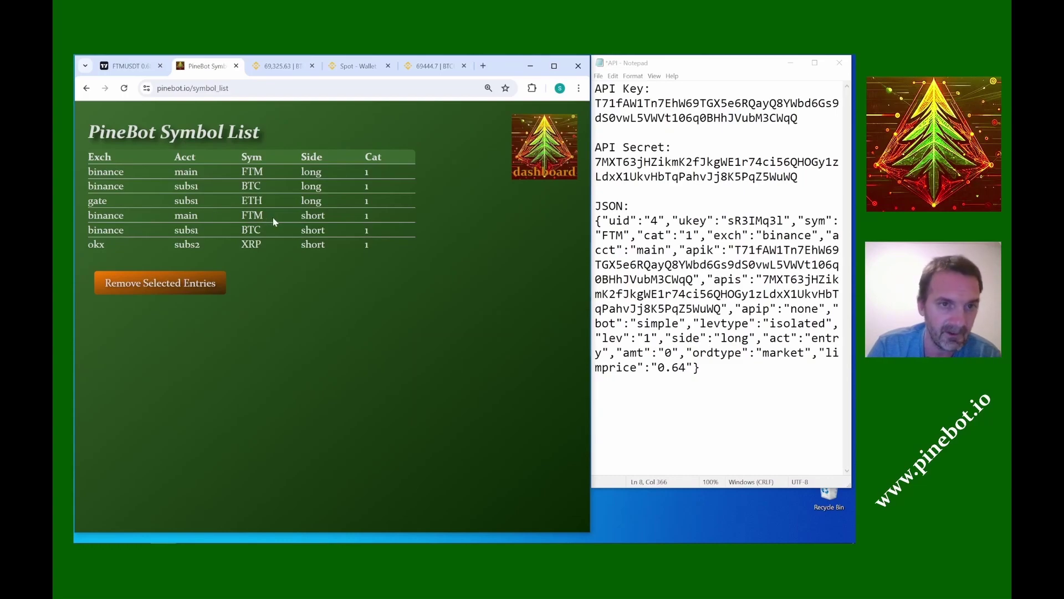
pyautogui.click(533, 167)
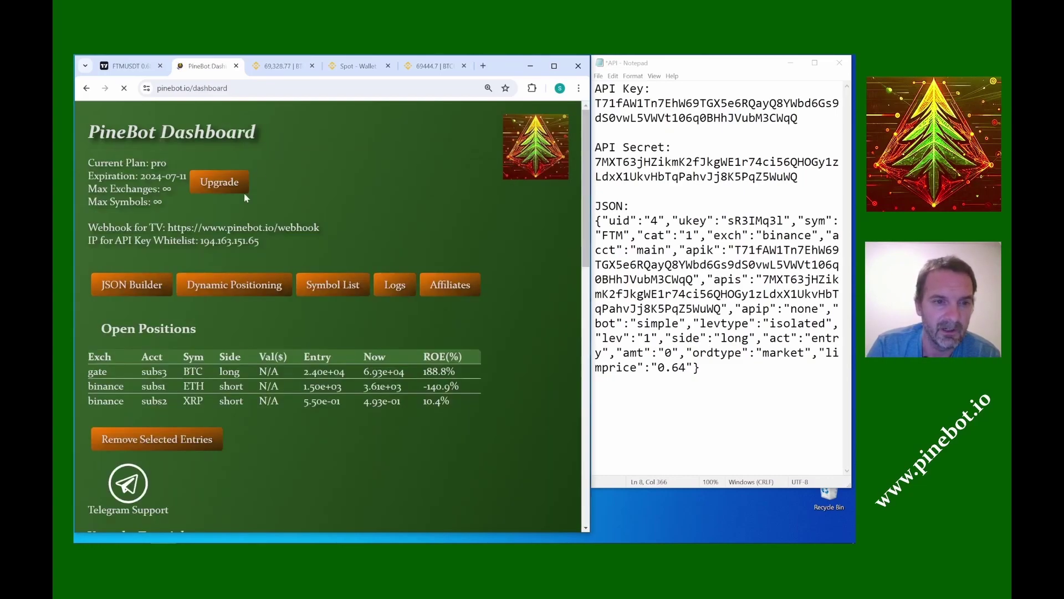
# Step: Set exchange binance, account name main and Portfolio % 100 in Dynamic Positioning
pyautogui.click(231, 286)
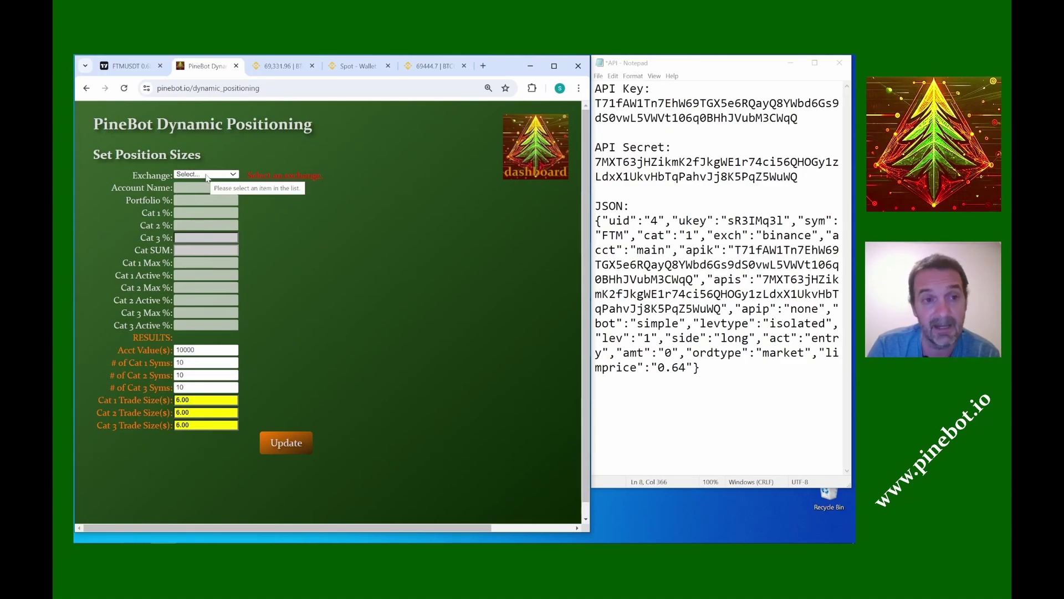
pyautogui.click(206, 175)
pyautogui.click(189, 201)
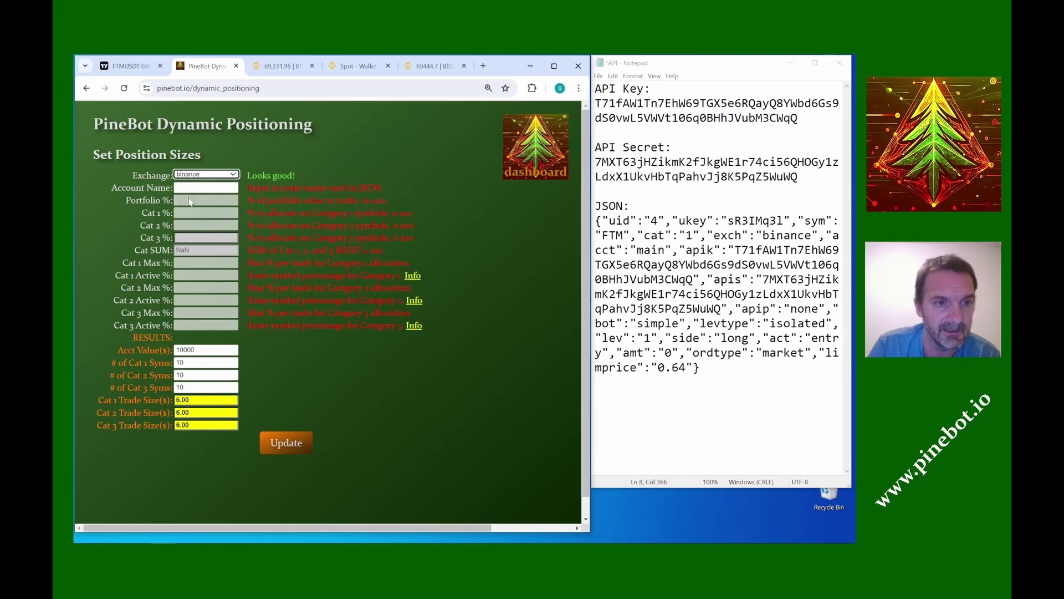
pyautogui.click(206, 187)
pyautogui.write('main')
pyautogui.click(206, 201)
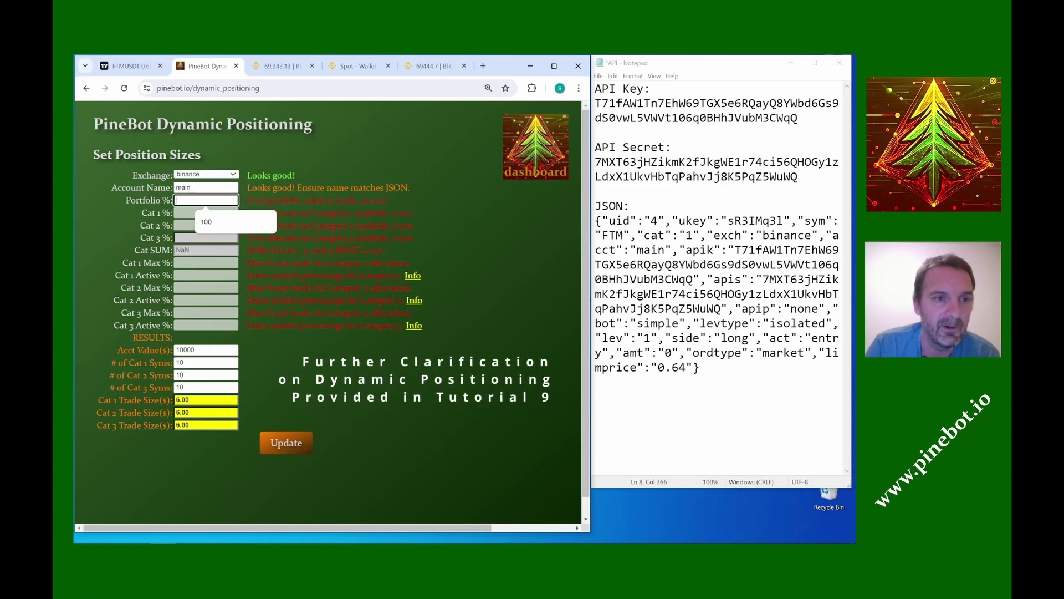
pyautogui.write('1')
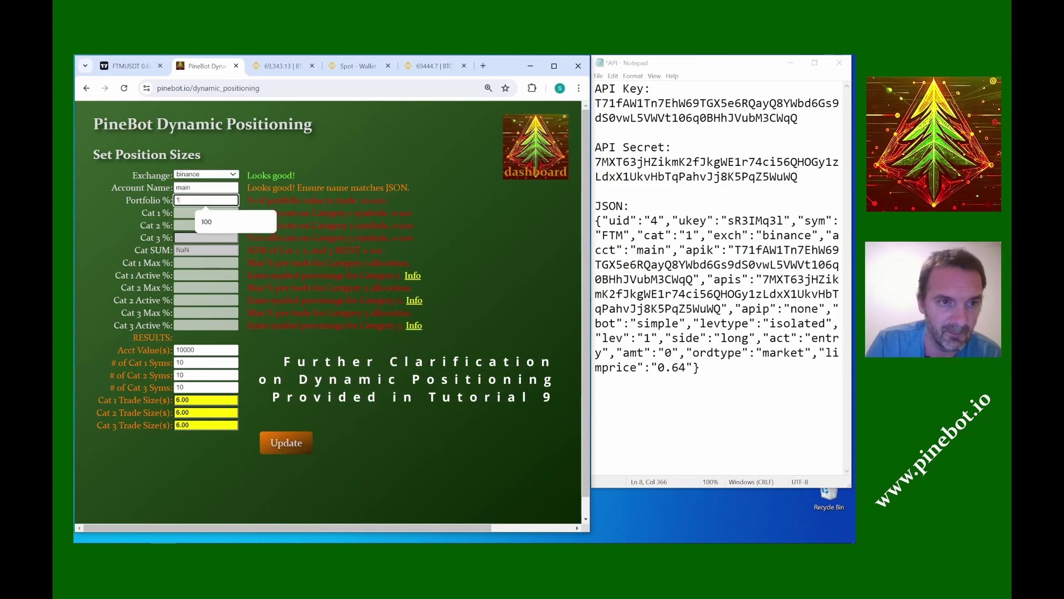
pyautogui.write('00')
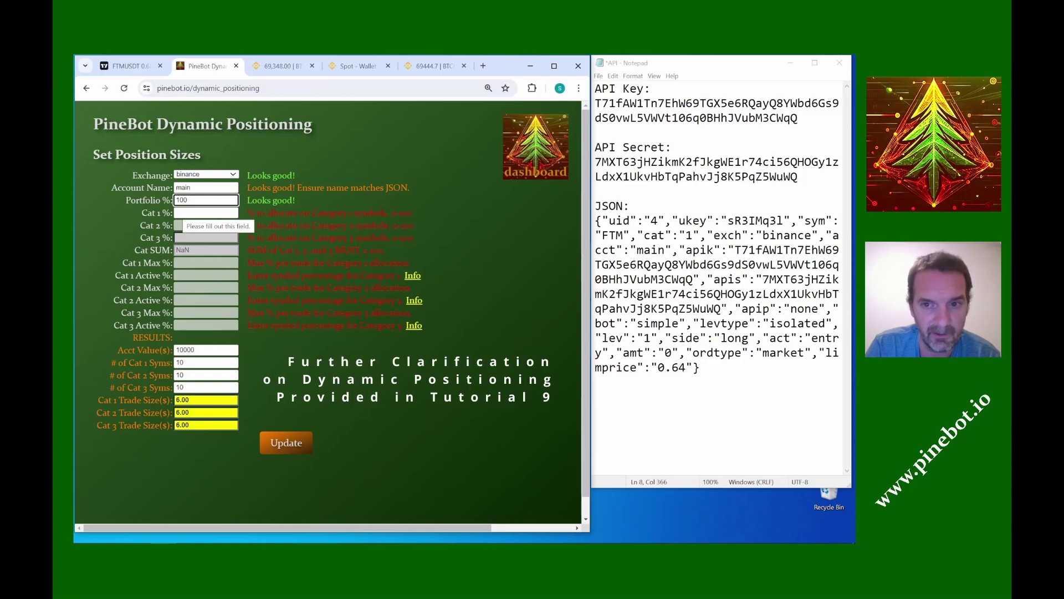
# Step: Check the "cat":"1" entry in the saved JSON and set Cat 1 % to 100
pyautogui.click(649, 235)
pyautogui.click(679, 235)
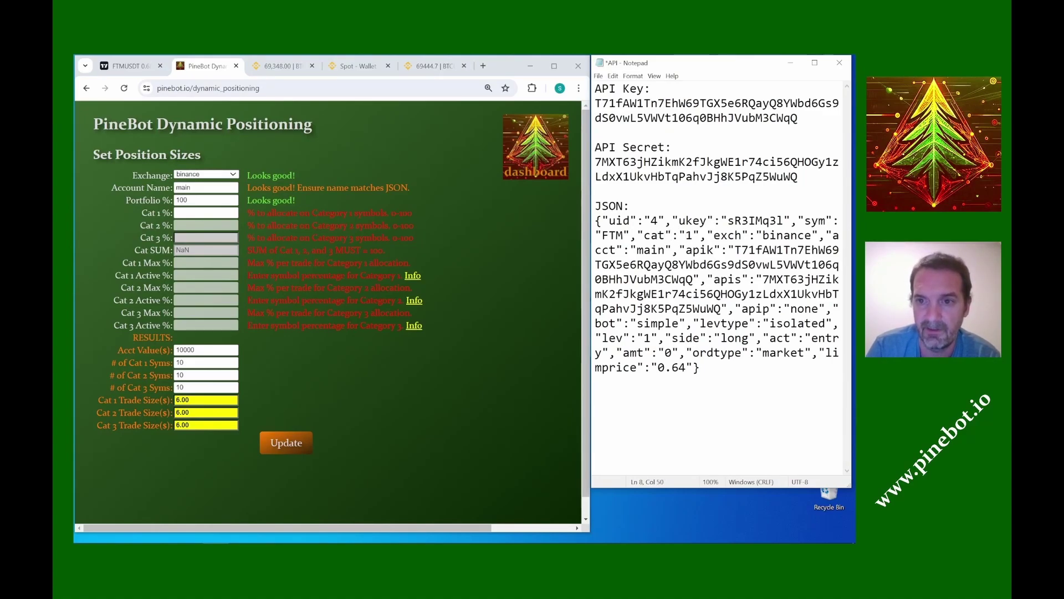
pyautogui.moveTo(637, 235); pyautogui.dragTo(700, 236)
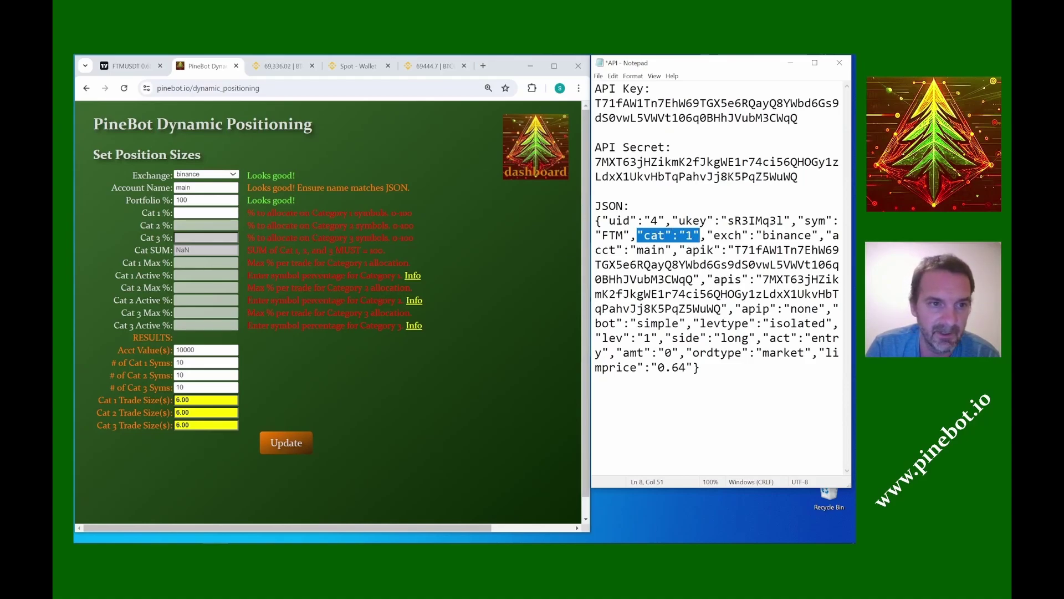
pyautogui.click(192, 212)
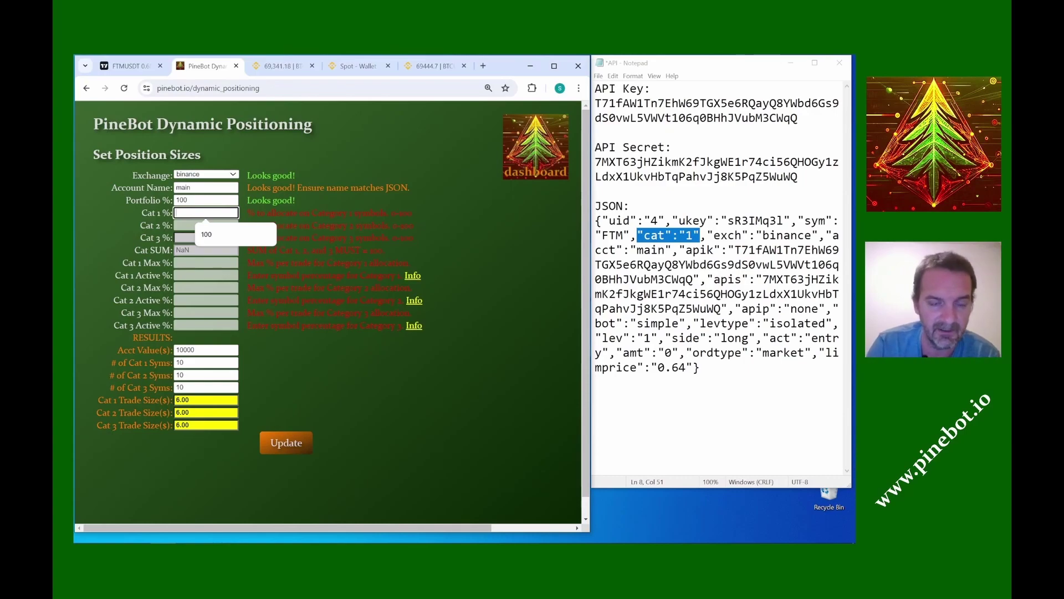
pyautogui.press('Down')
pyautogui.press('Return')
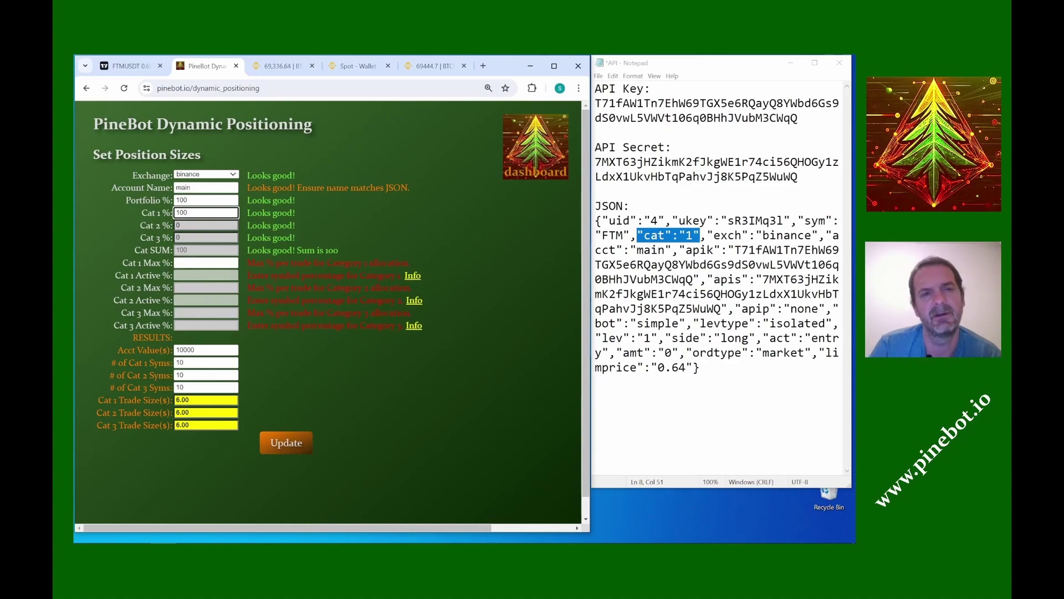
# Step: Set Cat 1 Max % to 60 and Cat 1 Active % to 100
pyautogui.click(204, 265)
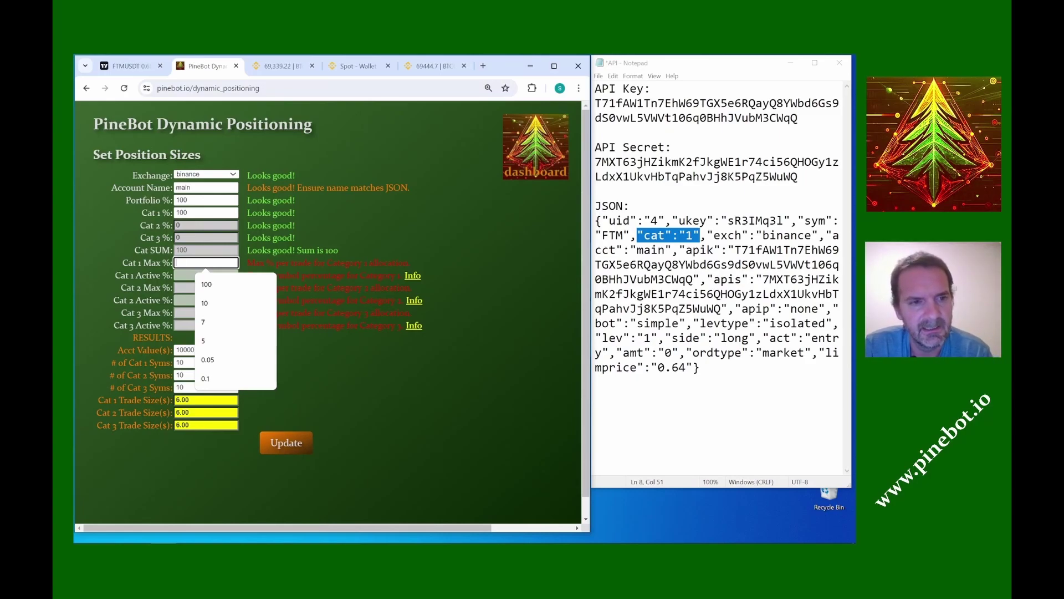
pyautogui.write('60')
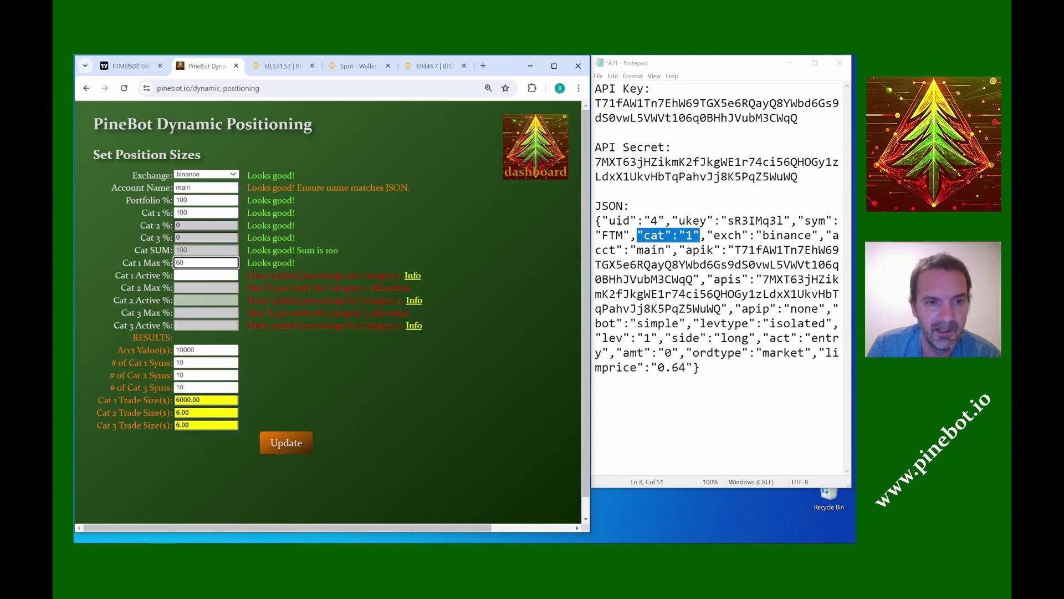
pyautogui.click(207, 275)
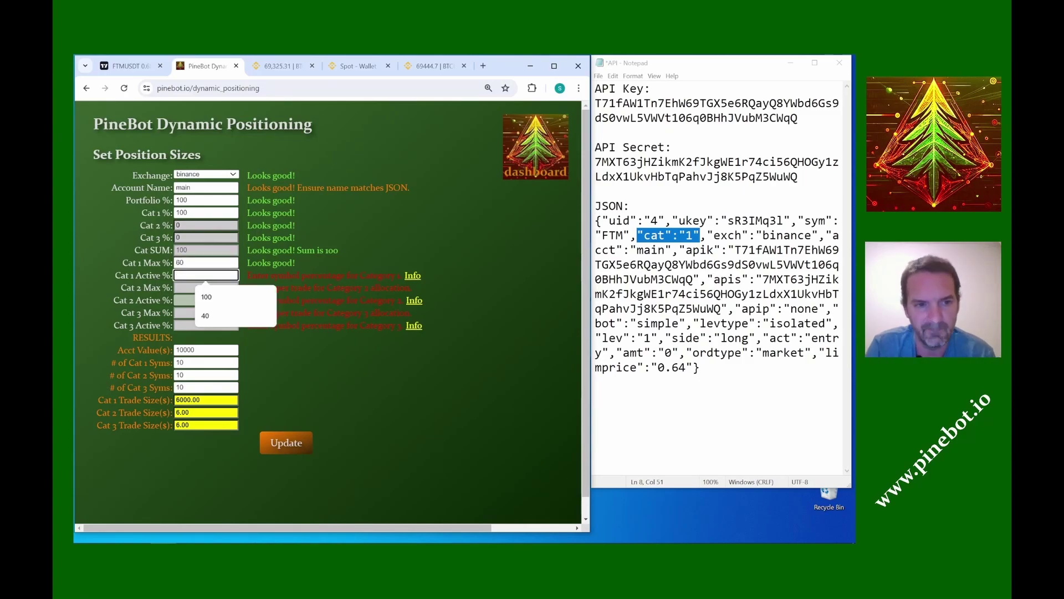
pyautogui.write('100')
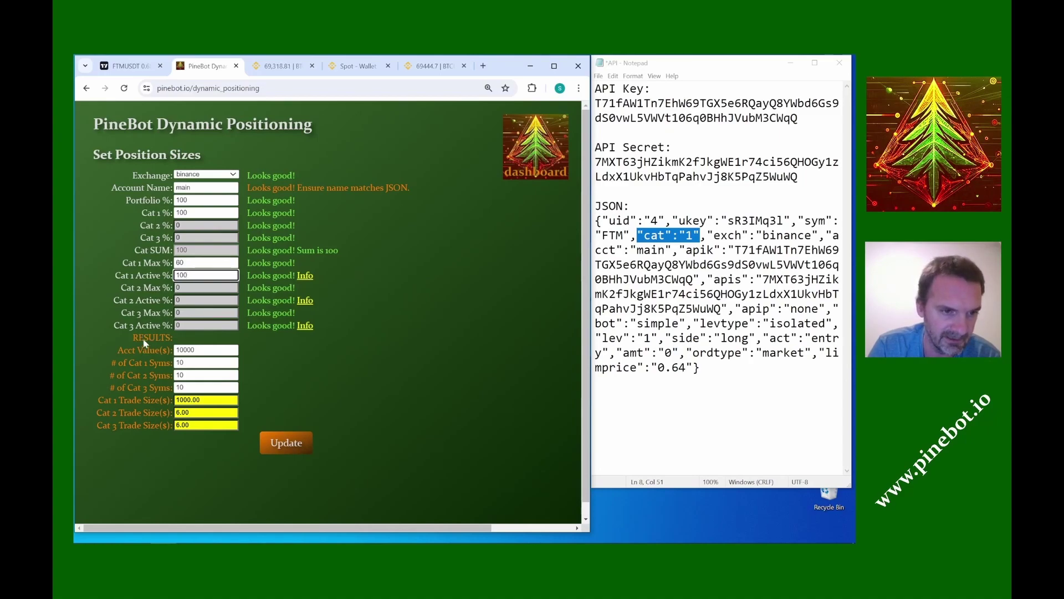
# Step: Set account value 100, Cat 1 symbols 1, Cat 2/3 symbols 0, yielding trade size 60.00
pyautogui.click(194, 350)
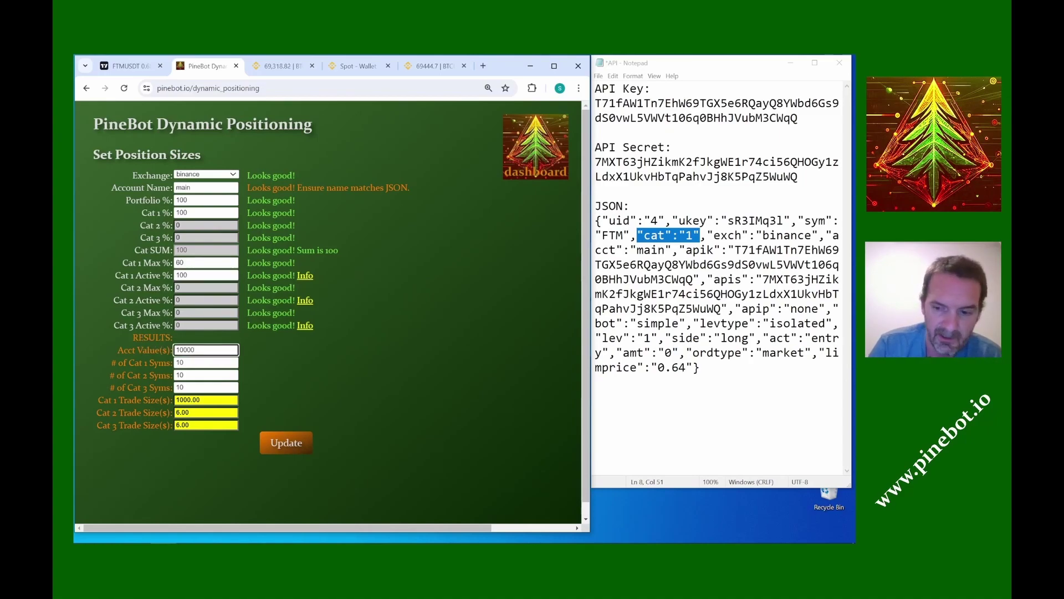
pyautogui.press('BackSpace')
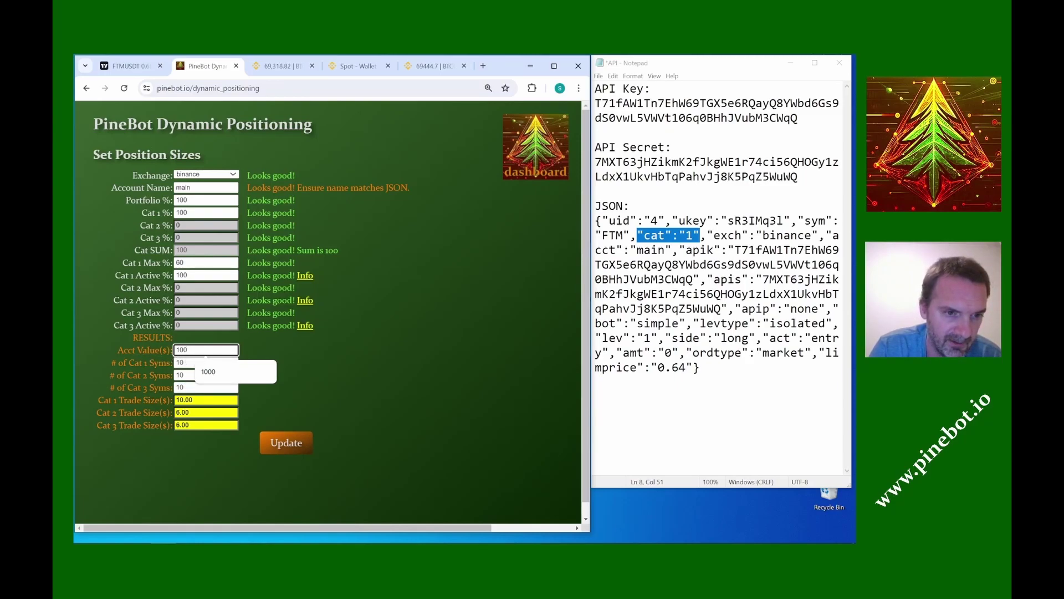
pyautogui.click(188, 375)
pyautogui.press('BackSpace')
pyautogui.press('BackSpace')
pyautogui.press('Tab')
pyautogui.press('BackSpace')
pyautogui.write('0')
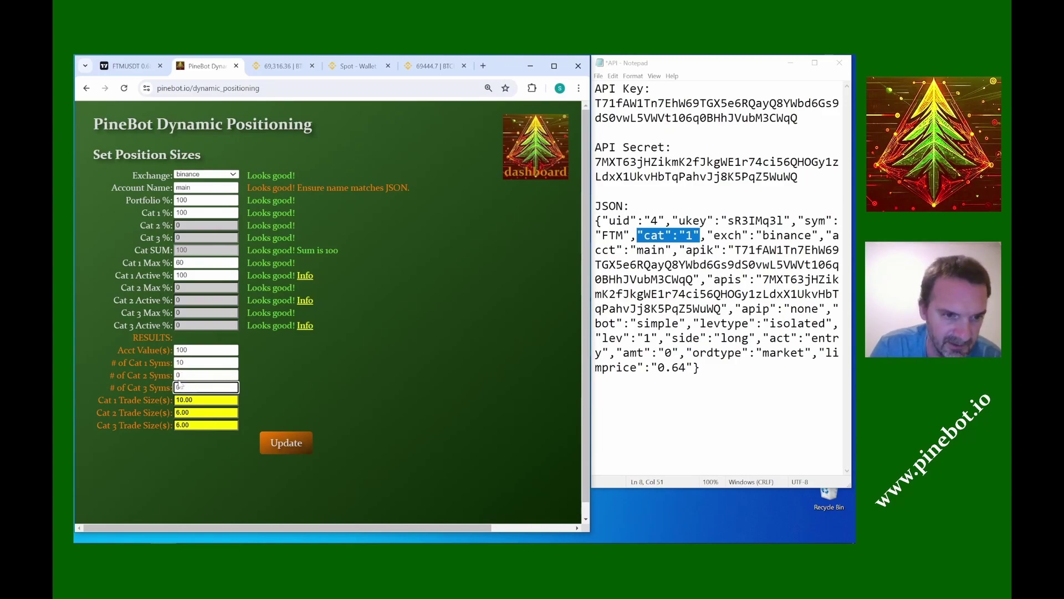
pyautogui.click(180, 363)
pyautogui.click(248, 392)
pyautogui.click(205, 413)
pyautogui.click(205, 399)
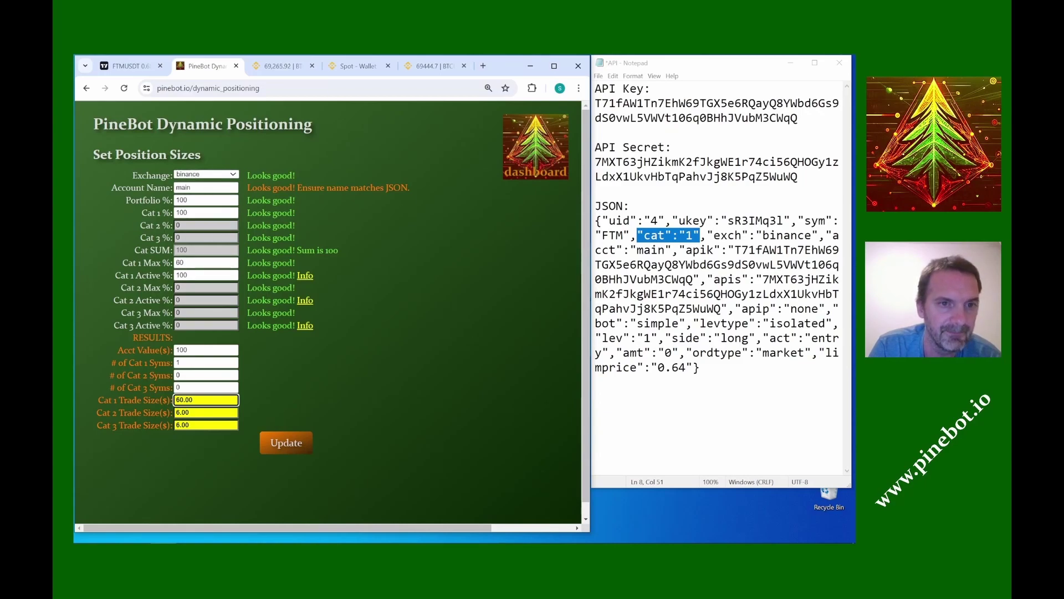
# Step: Save the binance main sizing with Update, then go to the JSON Builder page
pyautogui.click(288, 446)
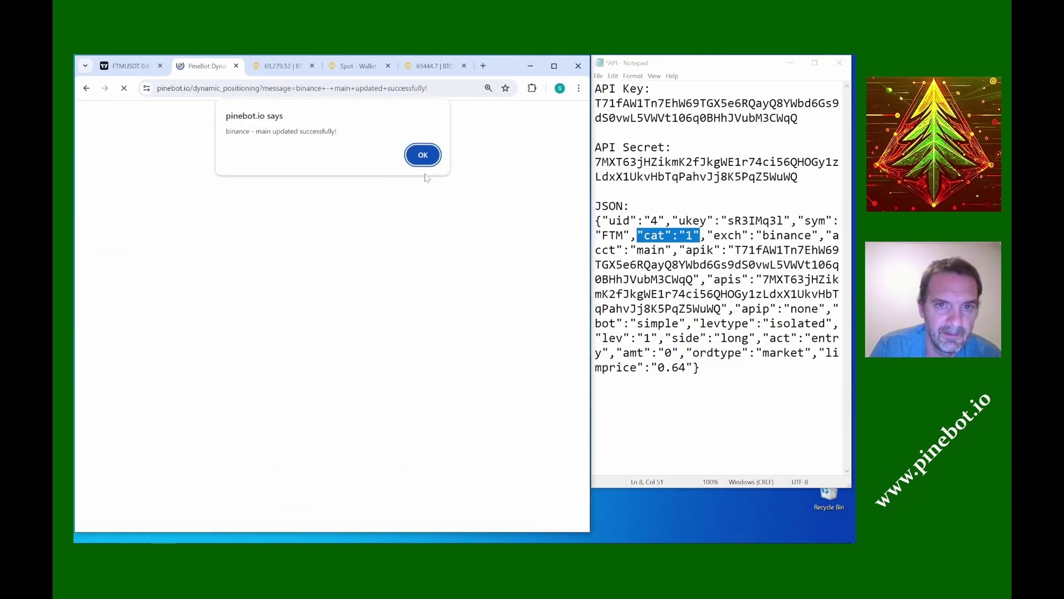
pyautogui.click(424, 156)
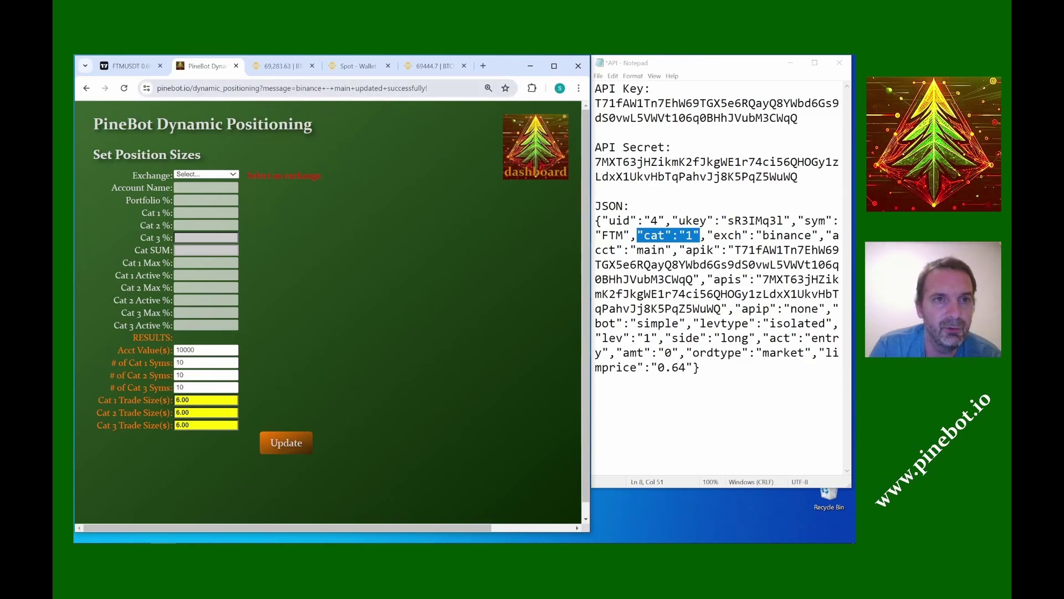
pyautogui.click(524, 166)
pyautogui.click(137, 287)
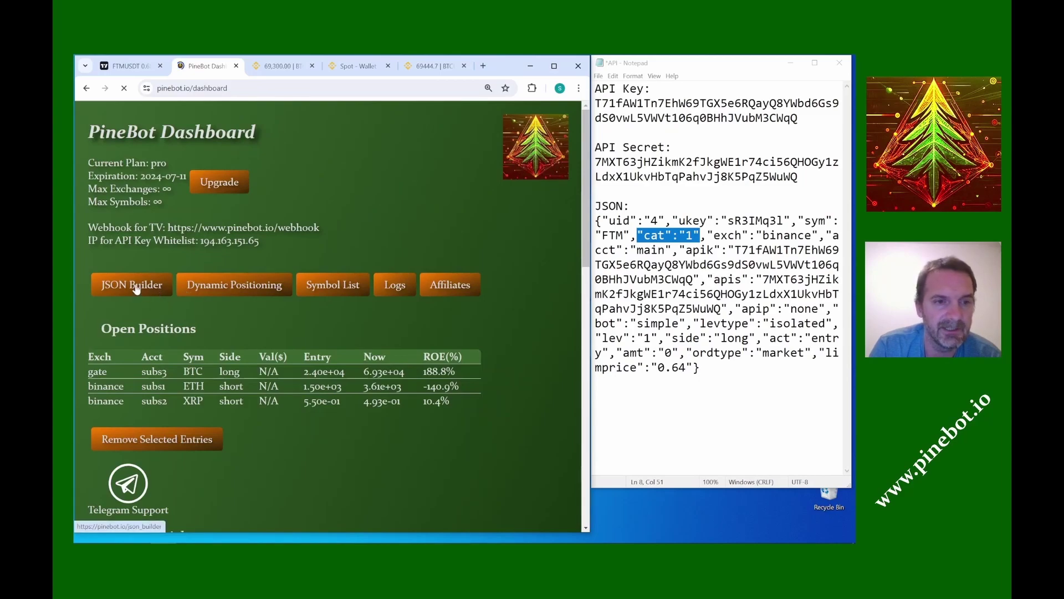
# Step: Paste the saved FTM market entry JSON (amt "0") into Manual Order, submit it and dismiss the confirmation
pyautogui.click(596, 220)
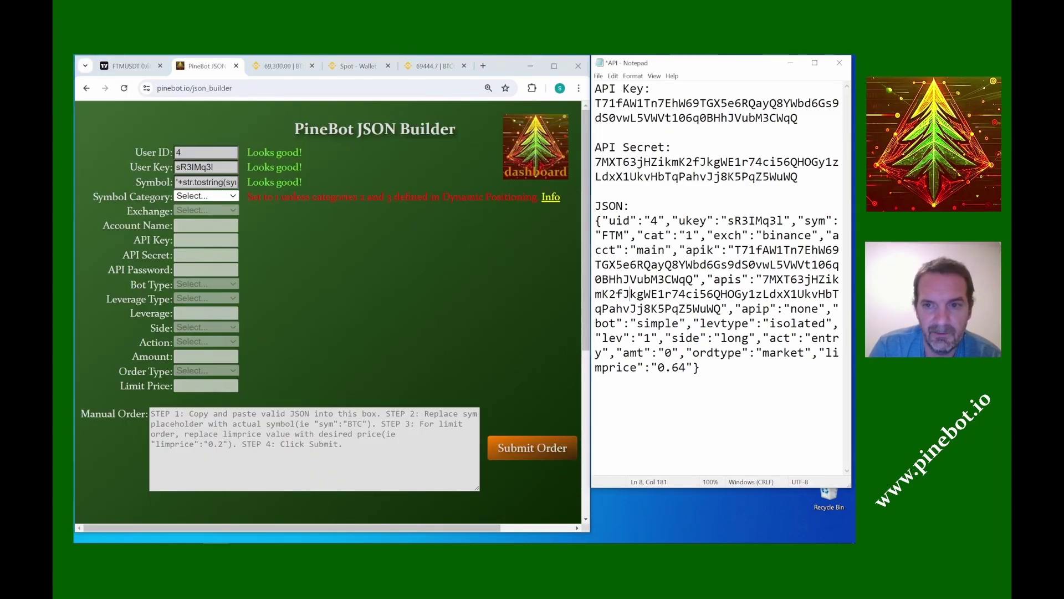
pyautogui.moveTo(596, 221); pyautogui.dragTo(699, 368)
pyautogui.hotkey('ctrl', 'c')
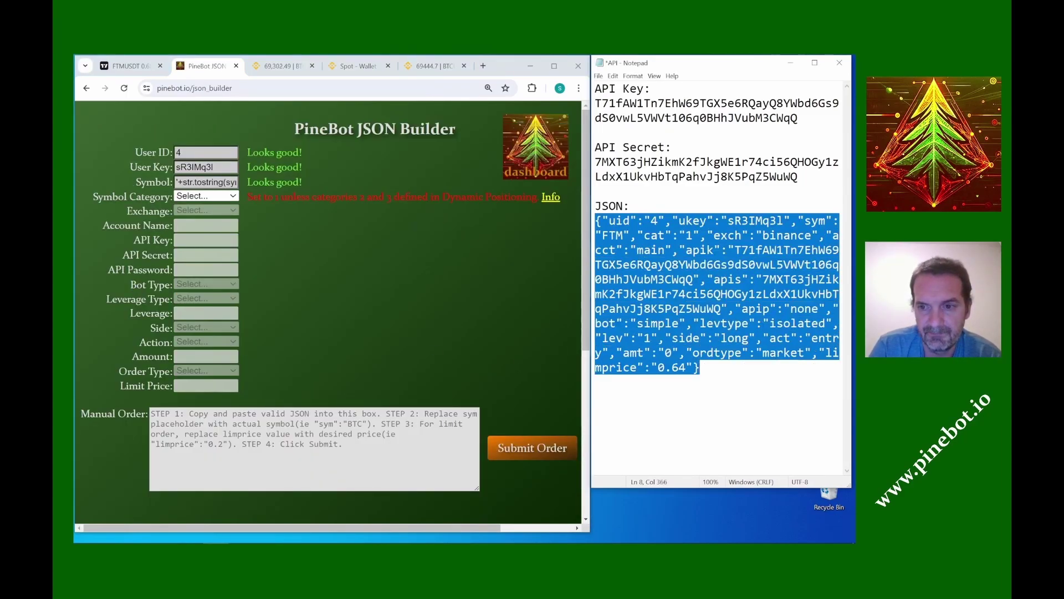
pyautogui.click(315, 449)
pyautogui.hotkey('ctrl', 'v')
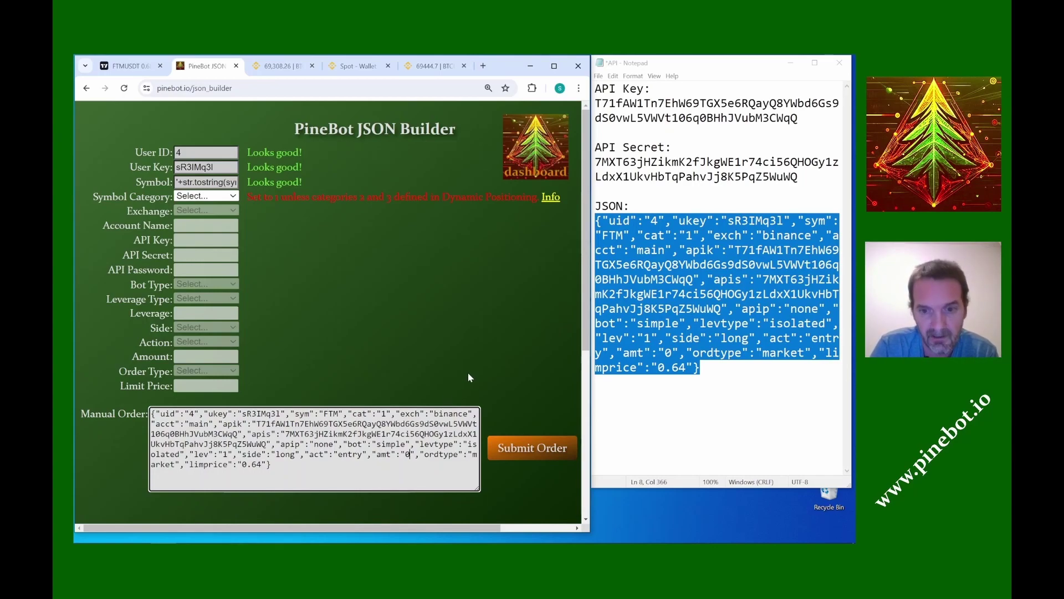
pyautogui.click(526, 451)
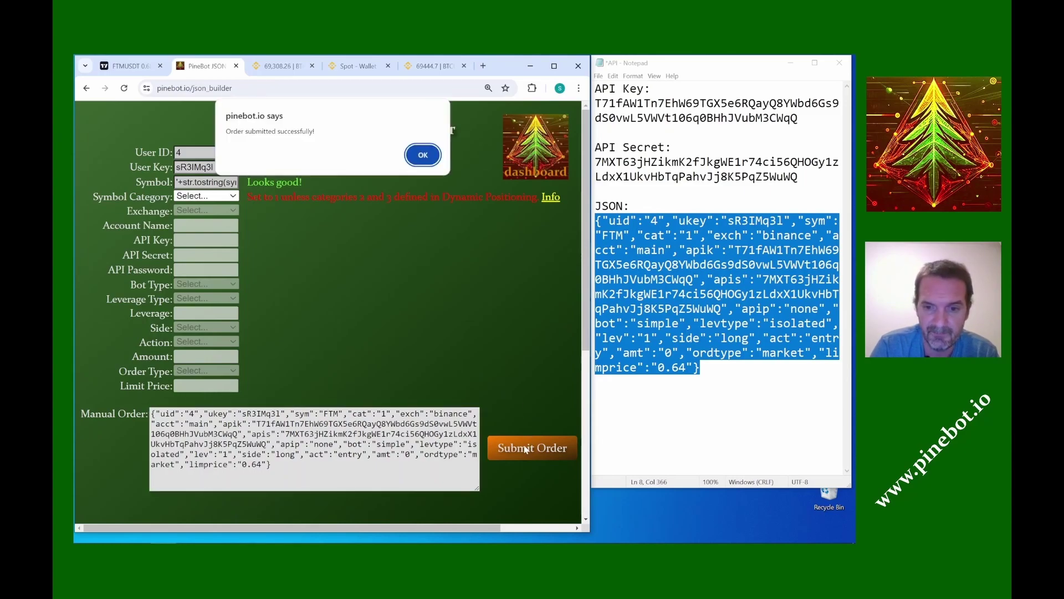
pyautogui.click(420, 155)
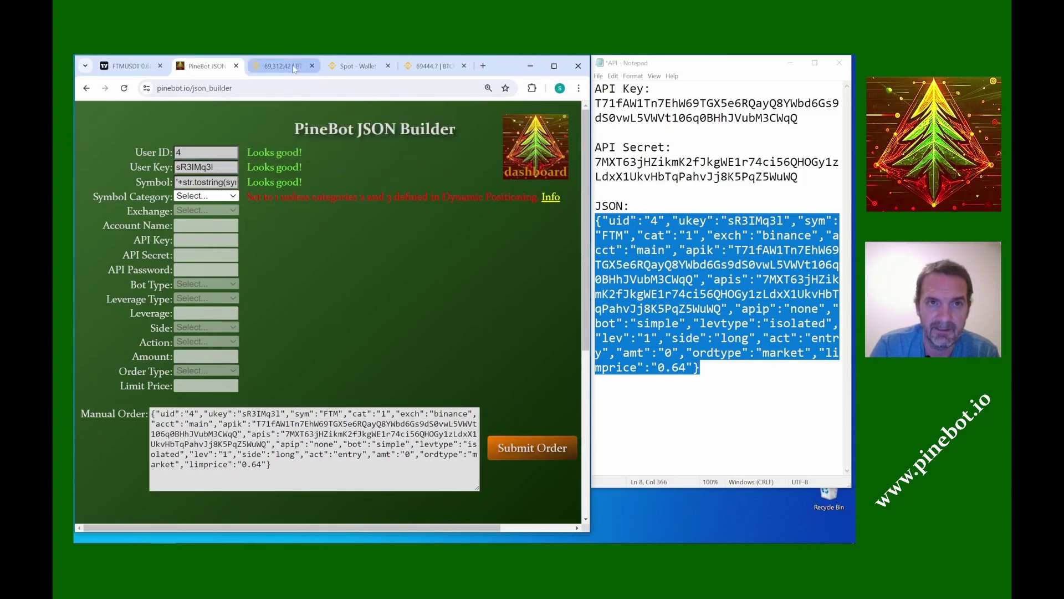
# Step: Reload the Binance spot wallet to verify 85.857 FTM and 40.0725 USDT, then return to the JSON Builder
pyautogui.click(355, 66)
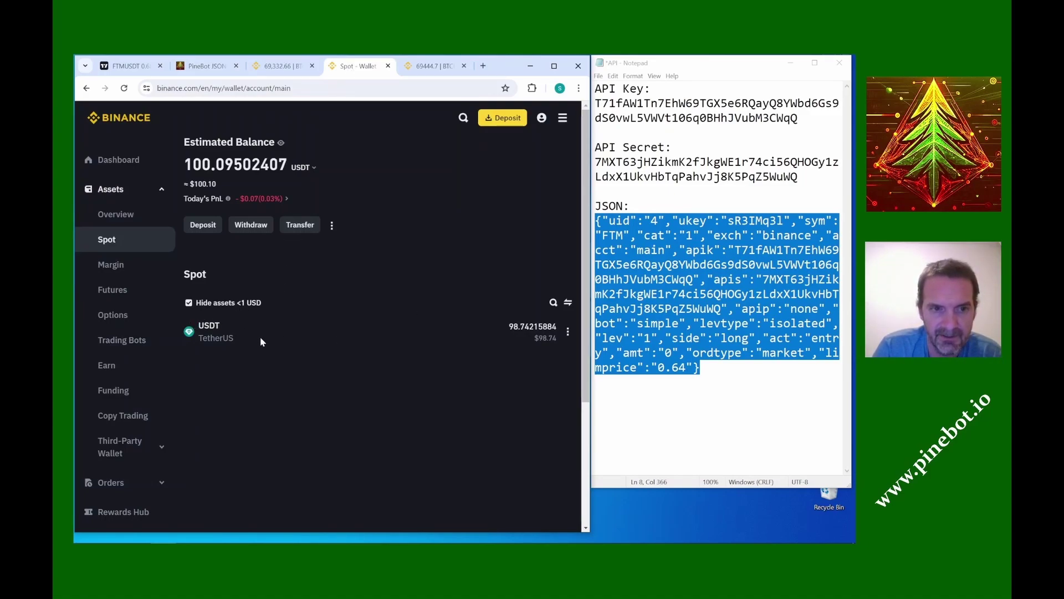
pyautogui.click(124, 89)
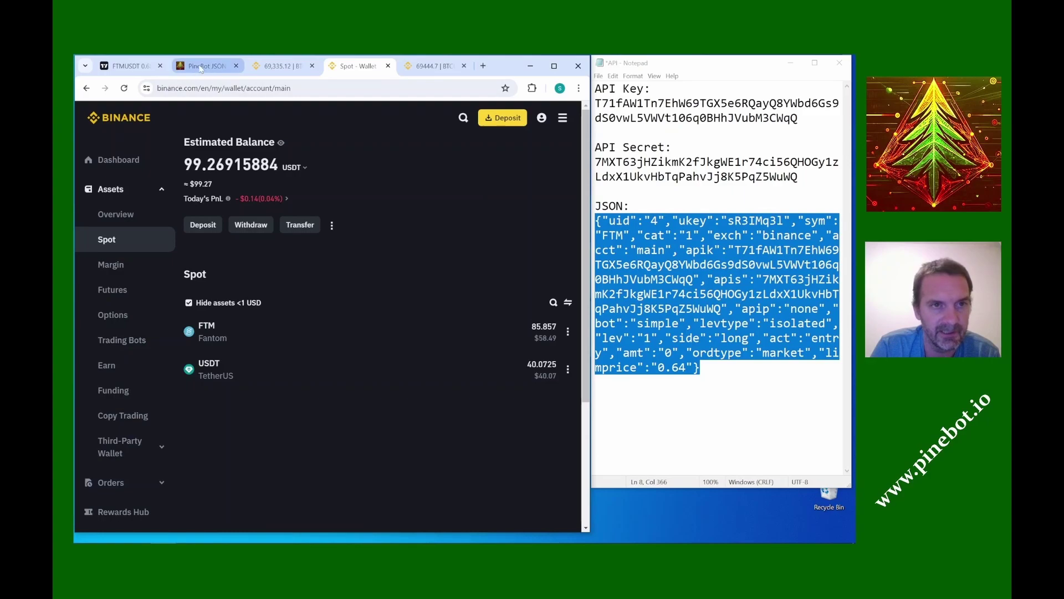
pyautogui.click(200, 67)
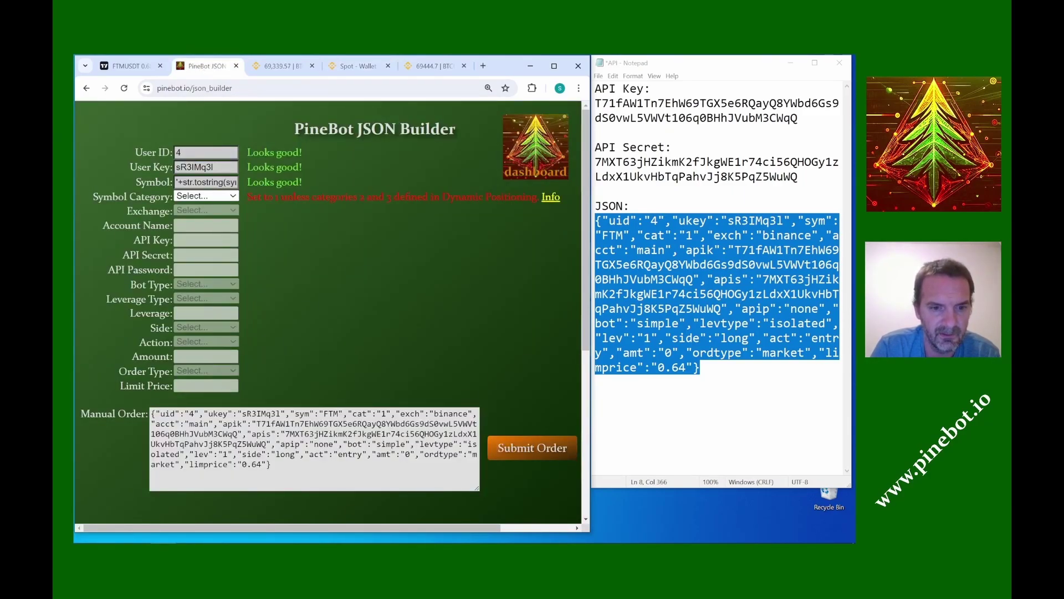
# Step: Change the manual order JSON to act "exit" with amt "100", submit it and dismiss the success alert
pyautogui.click(279, 454)
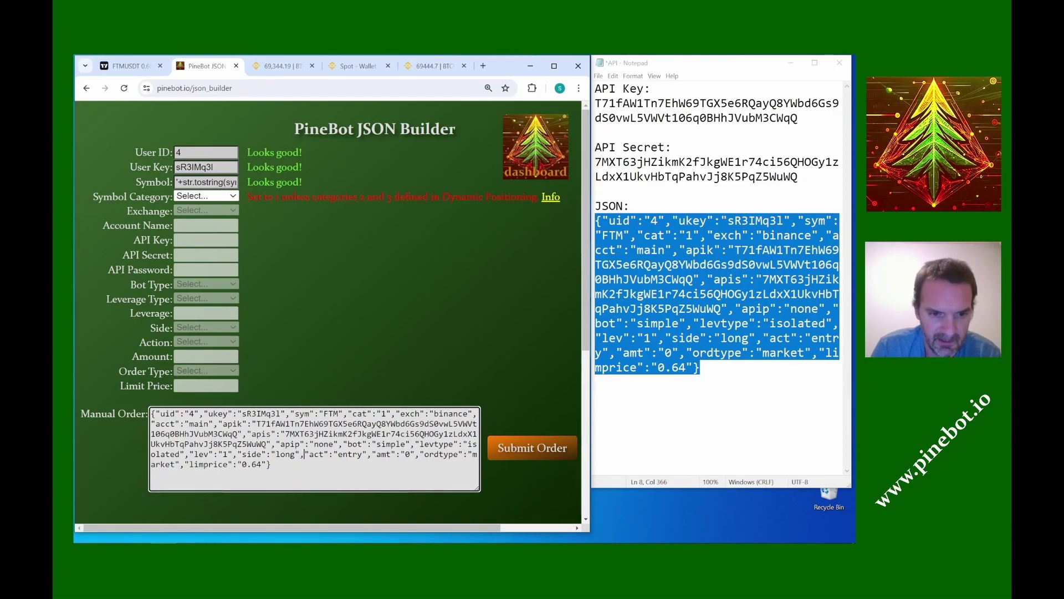
pyautogui.click(342, 454)
pyautogui.press('Delete')
pyautogui.press('Delete')
pyautogui.press('Delete')
pyautogui.press('Delete')
pyautogui.write('xit')
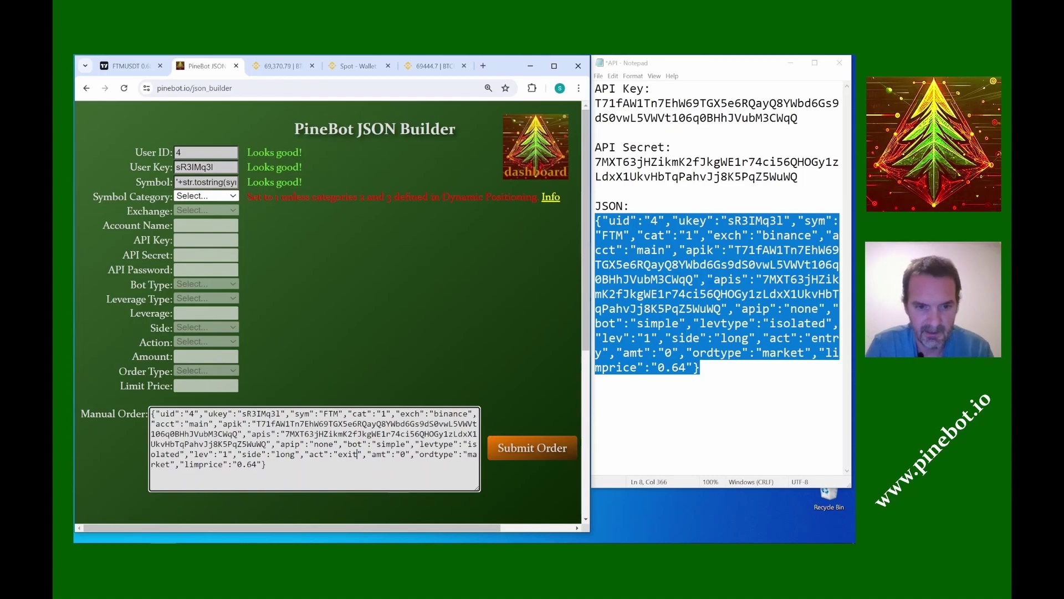
pyautogui.click(399, 454)
pyautogui.write('10')
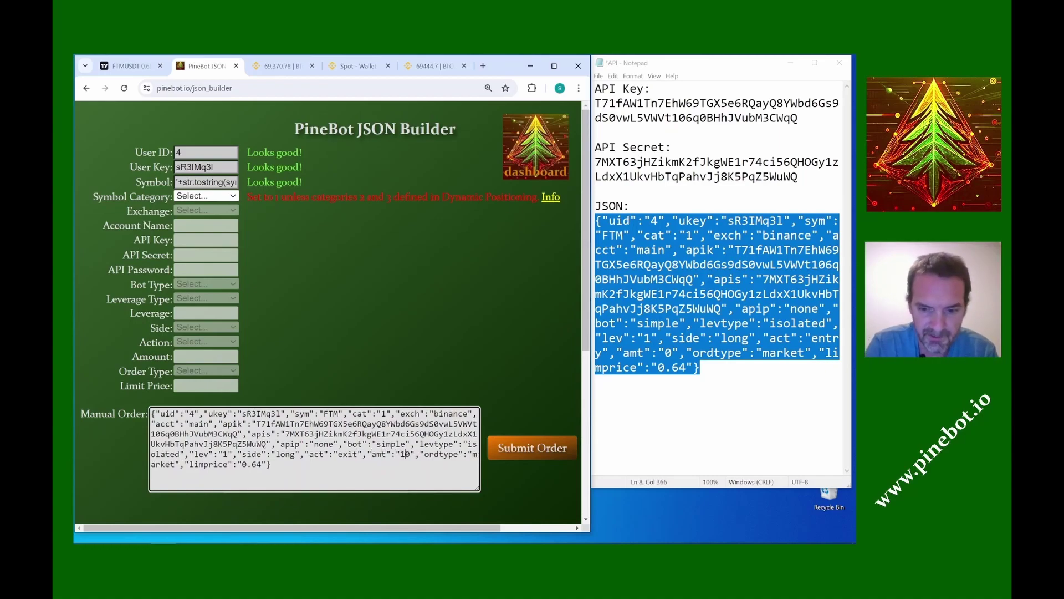
pyautogui.click(524, 452)
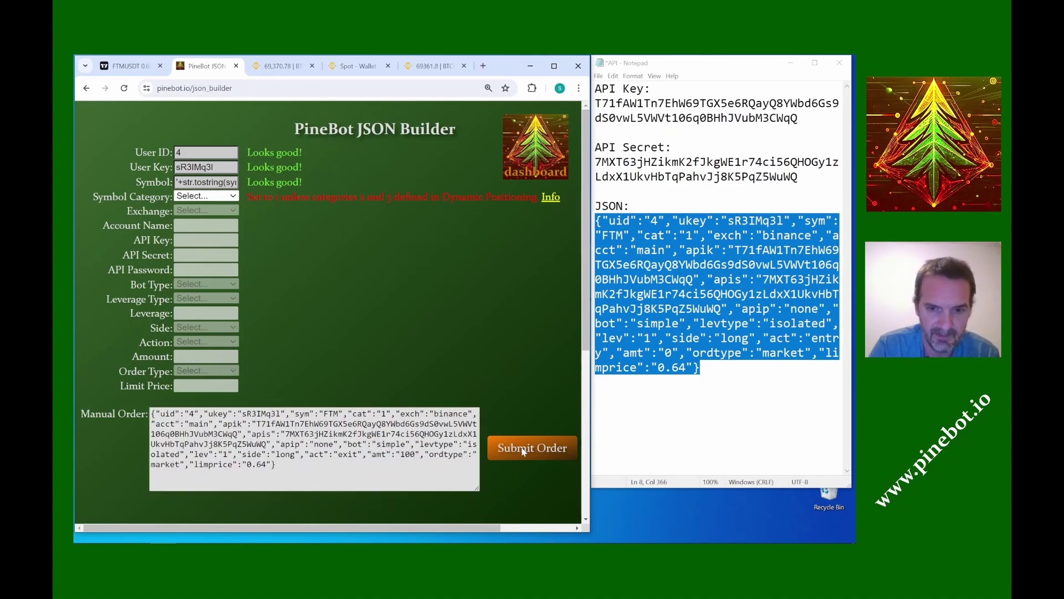
pyautogui.click(422, 154)
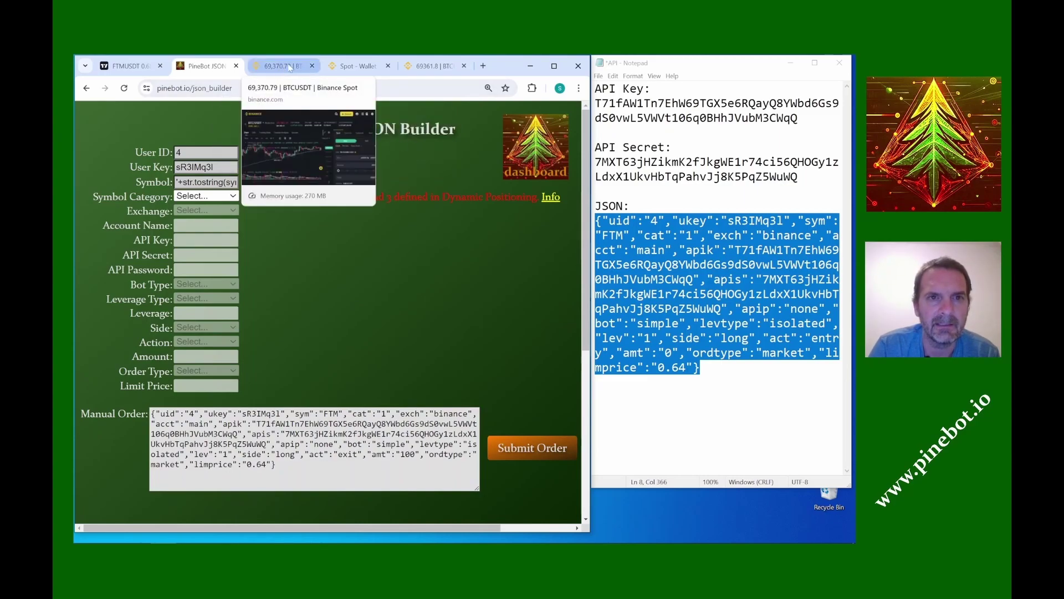
# Step: Reload the Binance spot wallet to confirm no FTM and about 97.97 USDT, then return to the JSON Builder
pyautogui.click(355, 67)
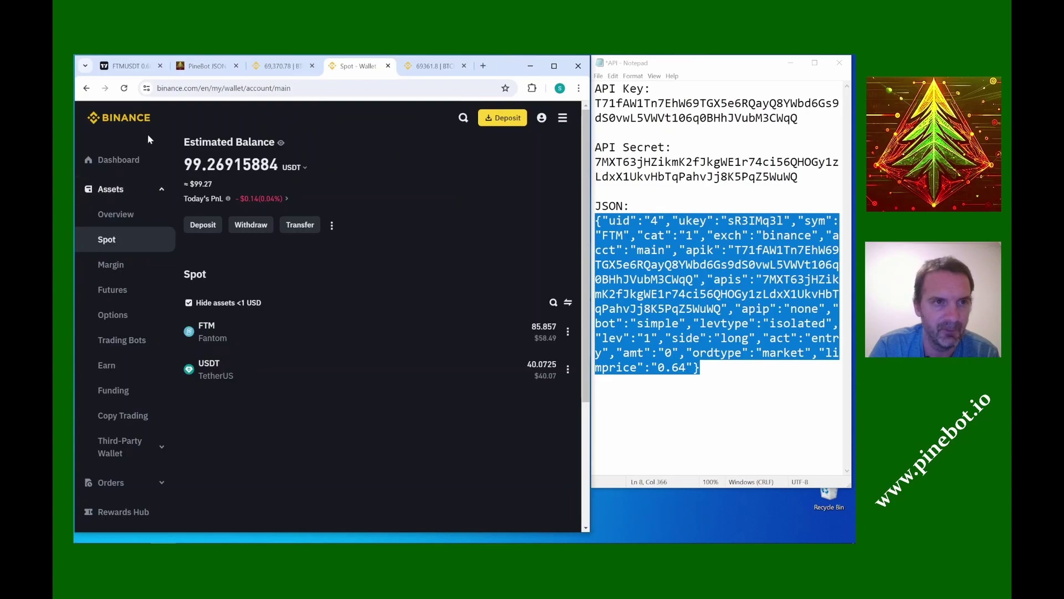
pyautogui.click(124, 88)
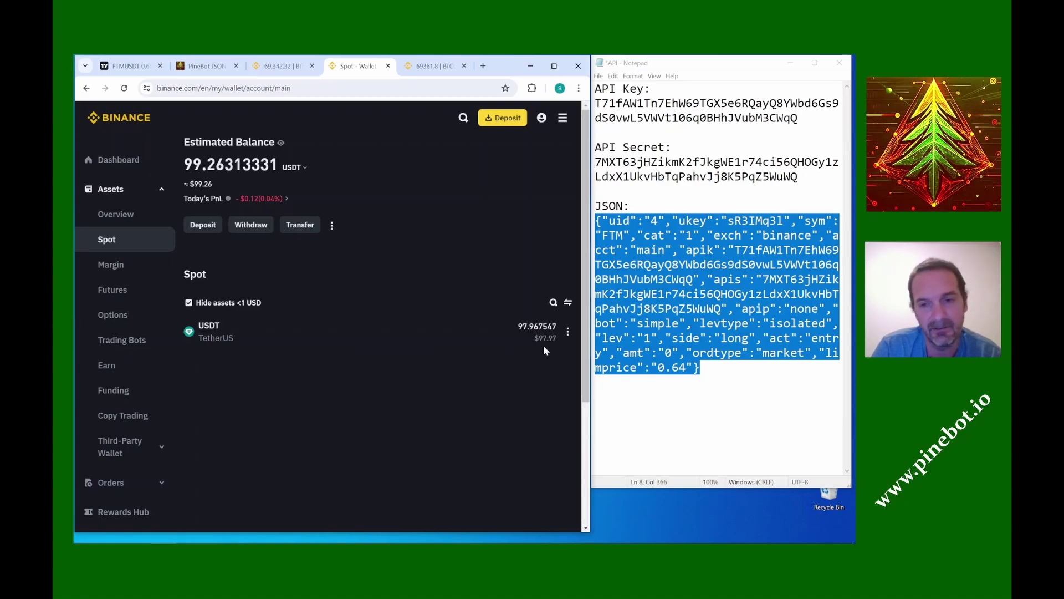
pyautogui.click(202, 67)
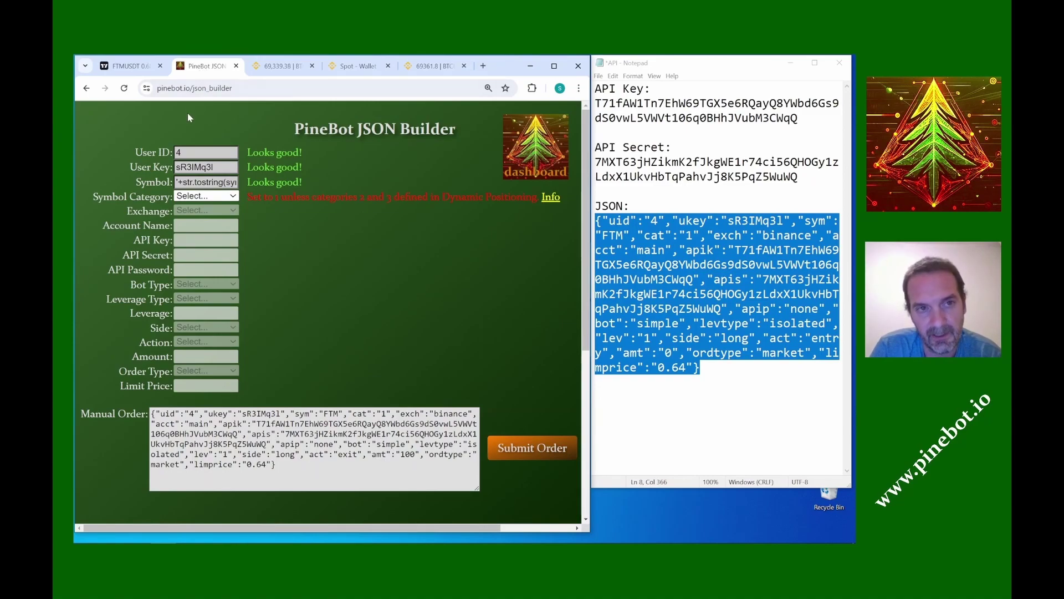
# Step: Open Dynamic Positioning from the dashboard and choose exchange binance with account main
pyautogui.click(534, 168)
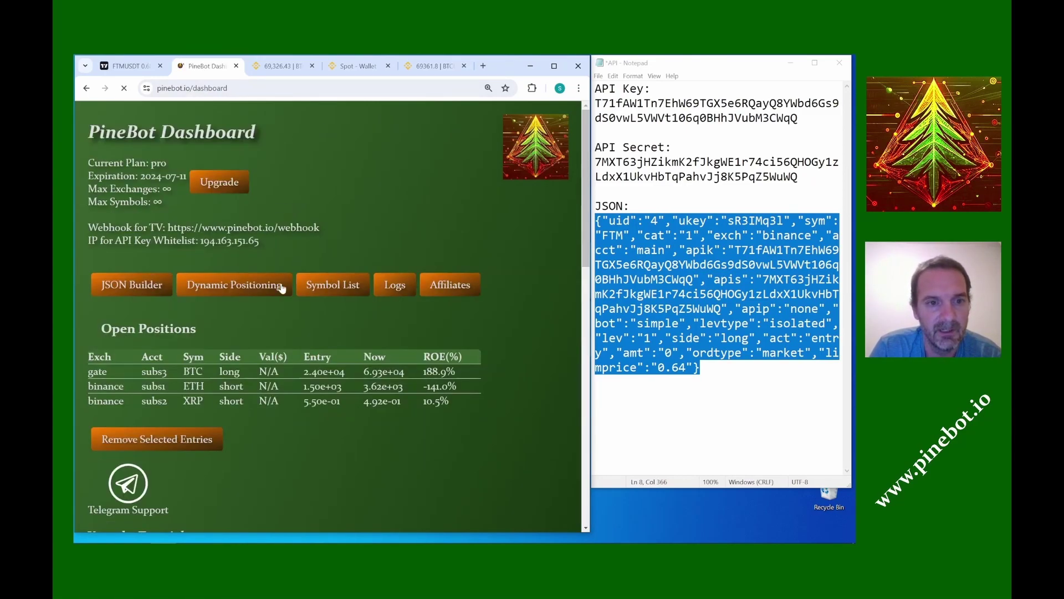
pyautogui.click(229, 286)
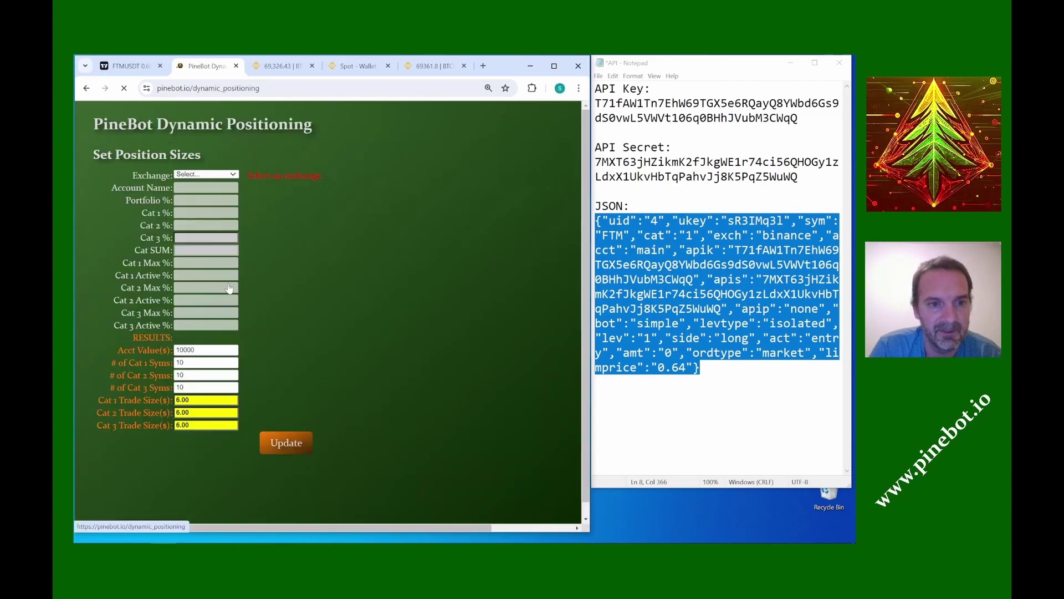
pyautogui.click(206, 175)
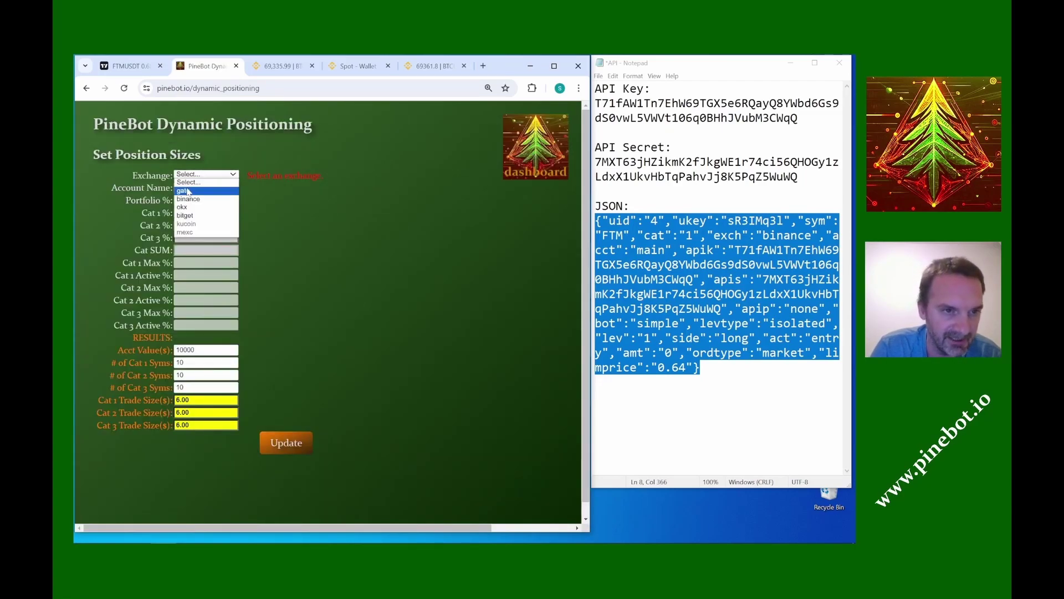
pyautogui.click(188, 199)
pyautogui.click(204, 187)
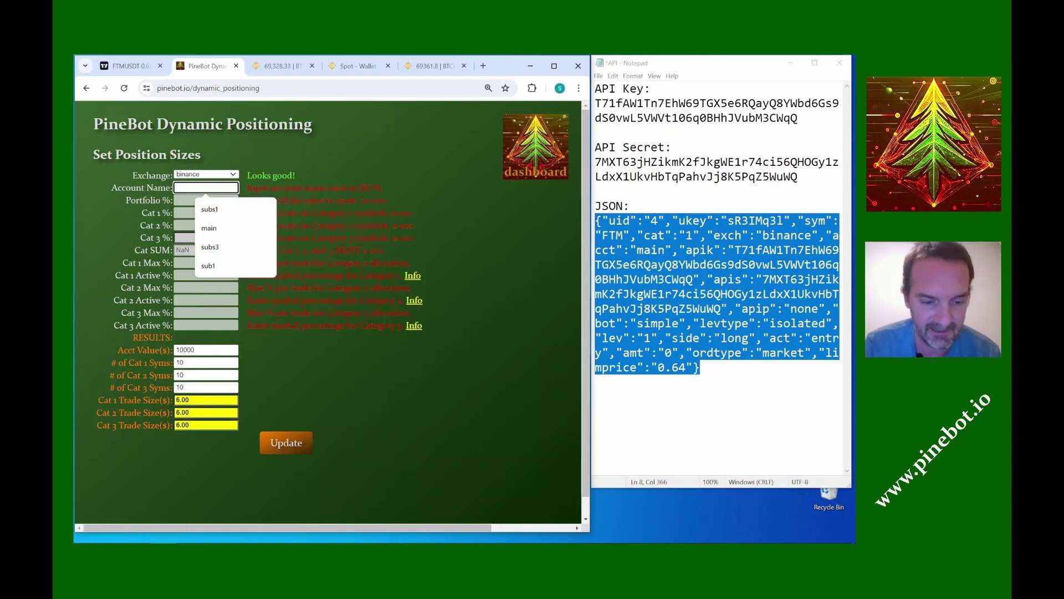
pyautogui.click(209, 228)
# Step: Set Portfolio % to 100, Cat 1 % to 100 and Cat 1 Max % to 60
pyautogui.click(205, 200)
pyautogui.click(207, 221)
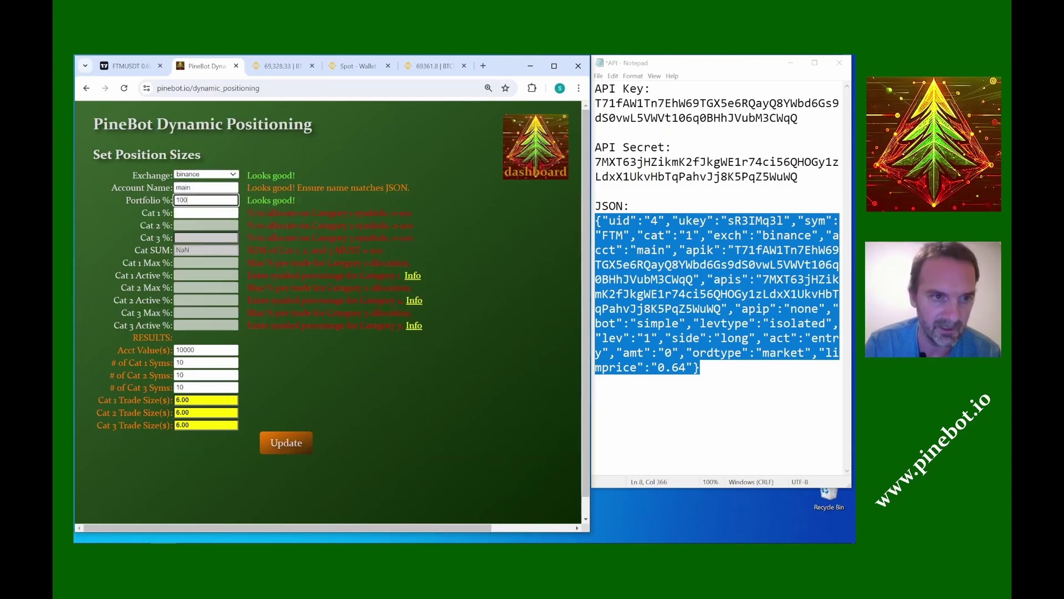
pyautogui.click(188, 212)
pyautogui.click(203, 233)
pyautogui.click(191, 262)
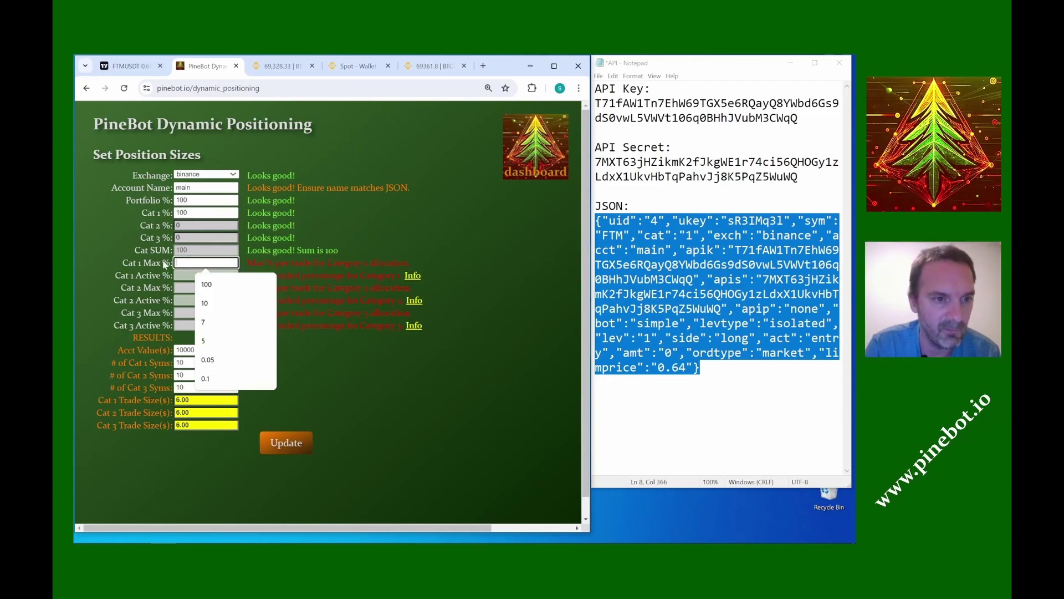
pyautogui.write('60')
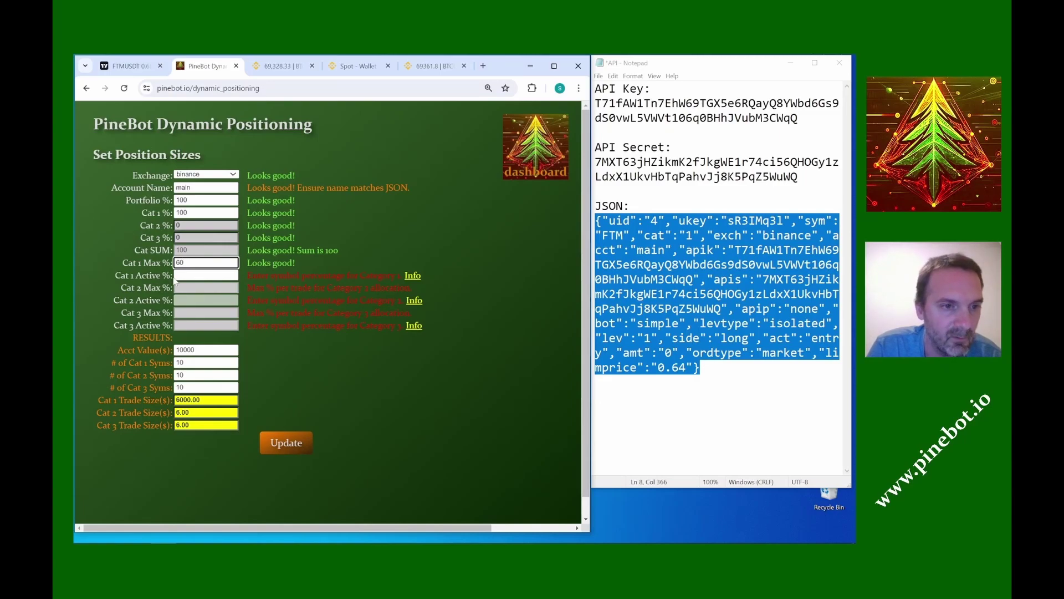
pyautogui.click(205, 275)
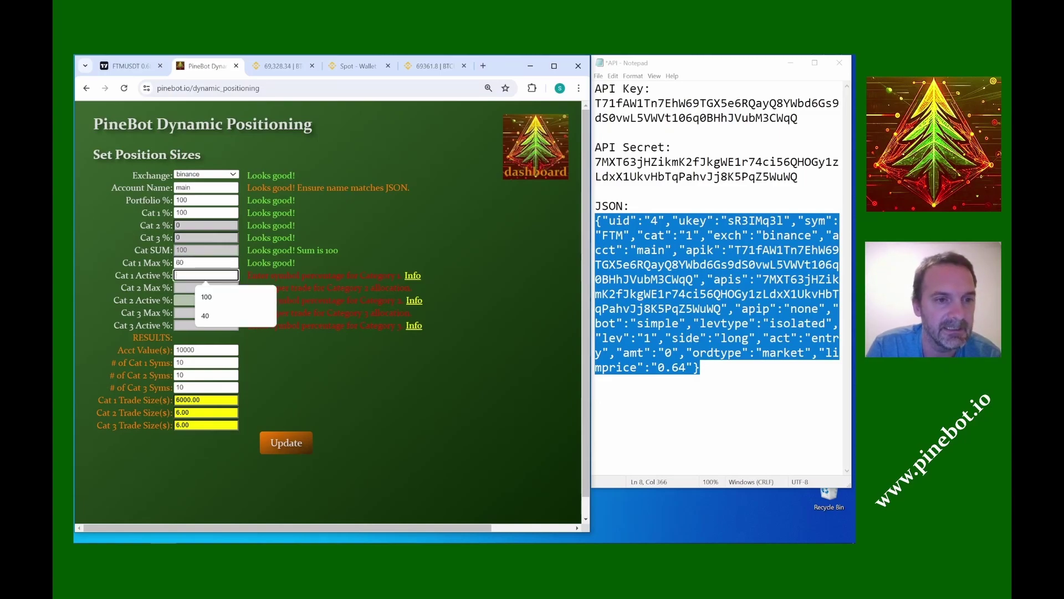
# Step: Set Cat 1 Active to 100% and edit the account value and the Cat 2 and Cat 3 symbol counts
pyautogui.write('100')
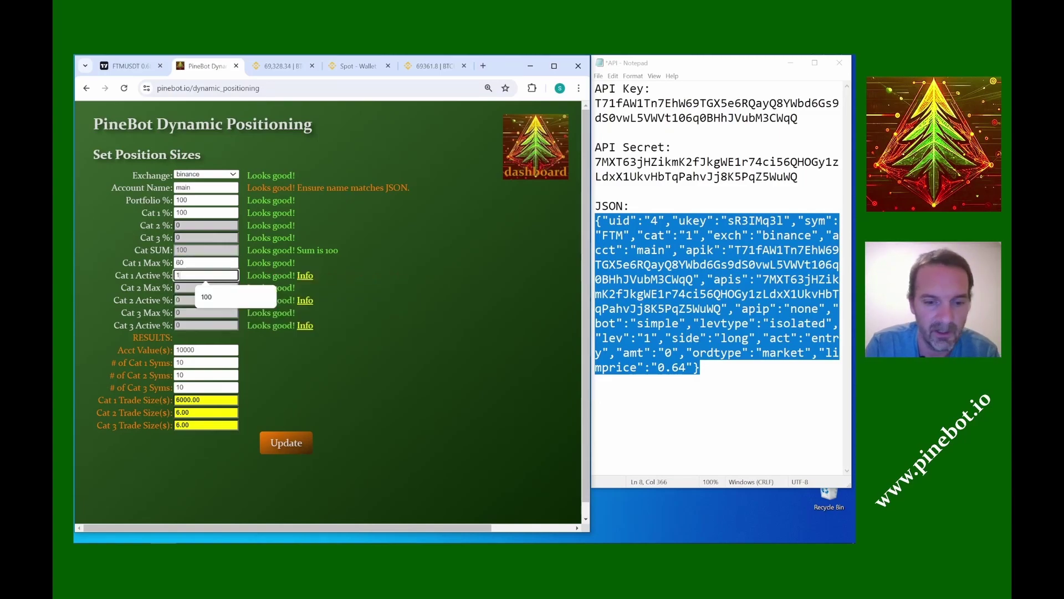
pyautogui.click(205, 349)
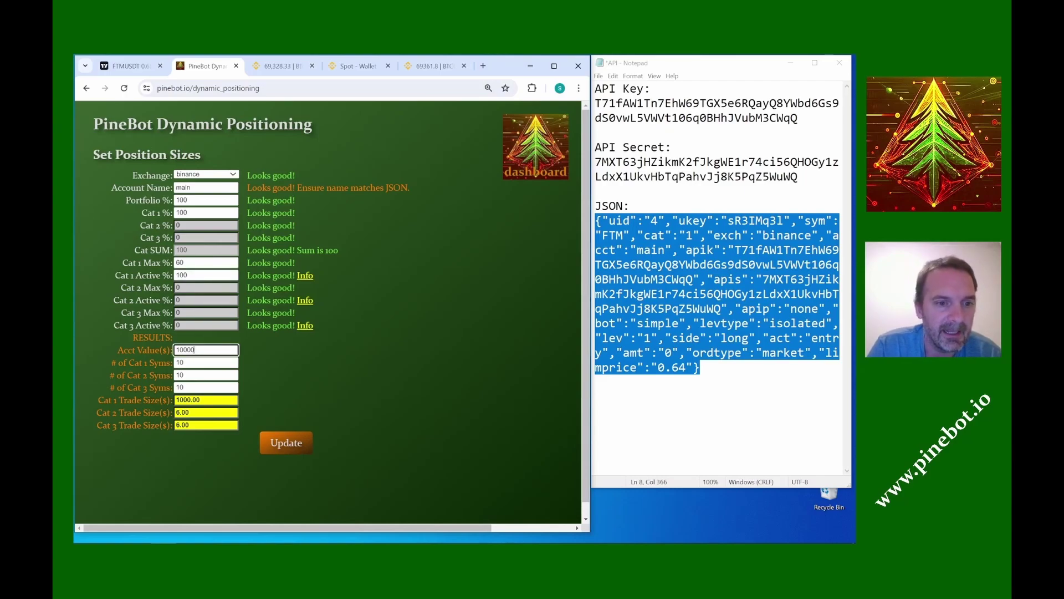
pyautogui.press('BackSpace')
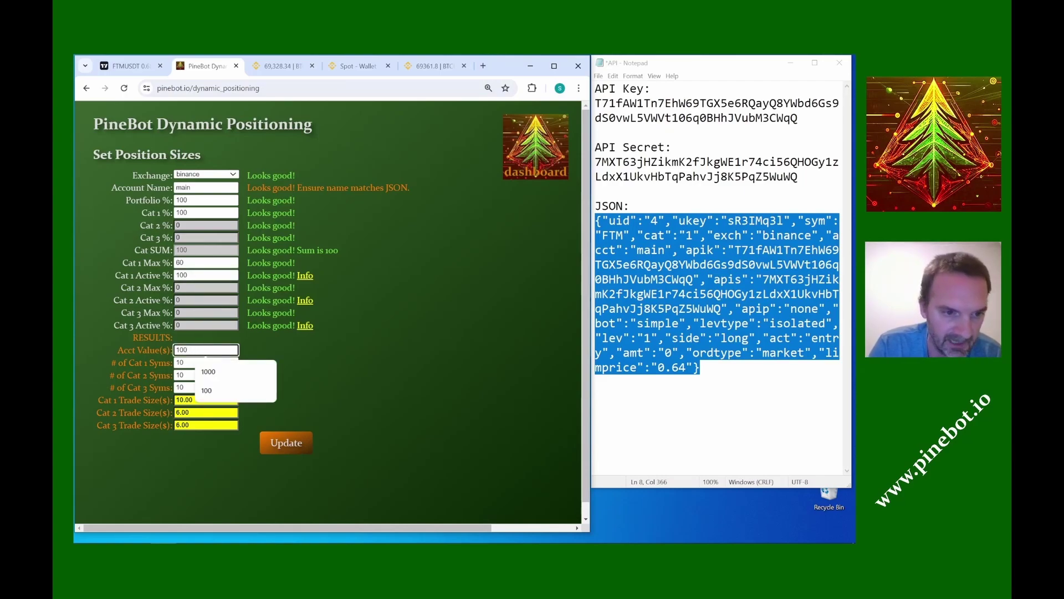
pyautogui.press('BackSpace')
pyautogui.press('BackSpace')
pyautogui.press('BackSpace')
pyautogui.write('98')
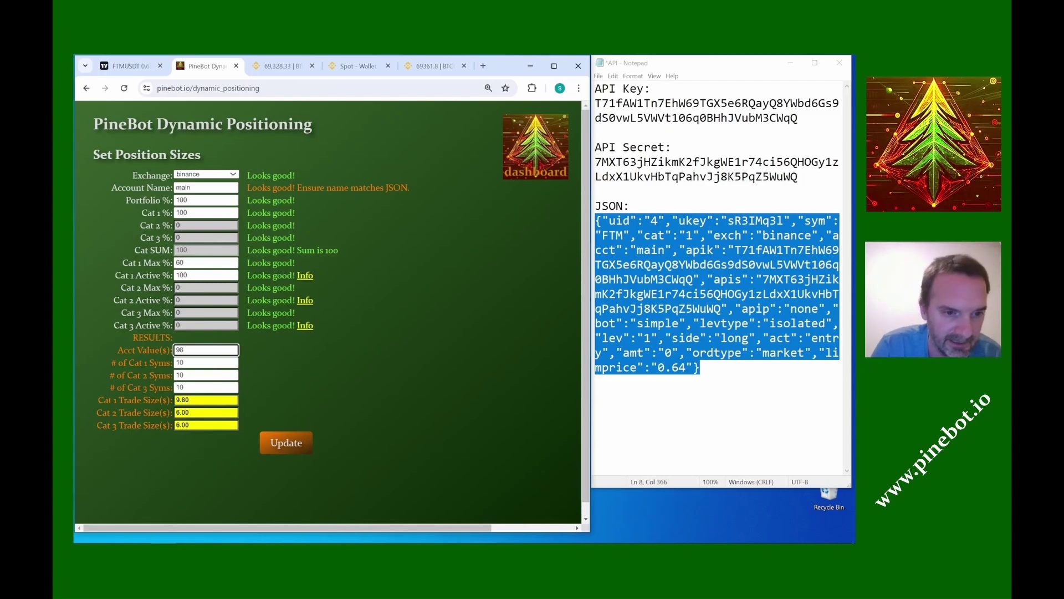
pyautogui.click(194, 363)
pyautogui.click(194, 375)
pyautogui.press('BackSpace')
pyautogui.press('BackSpace')
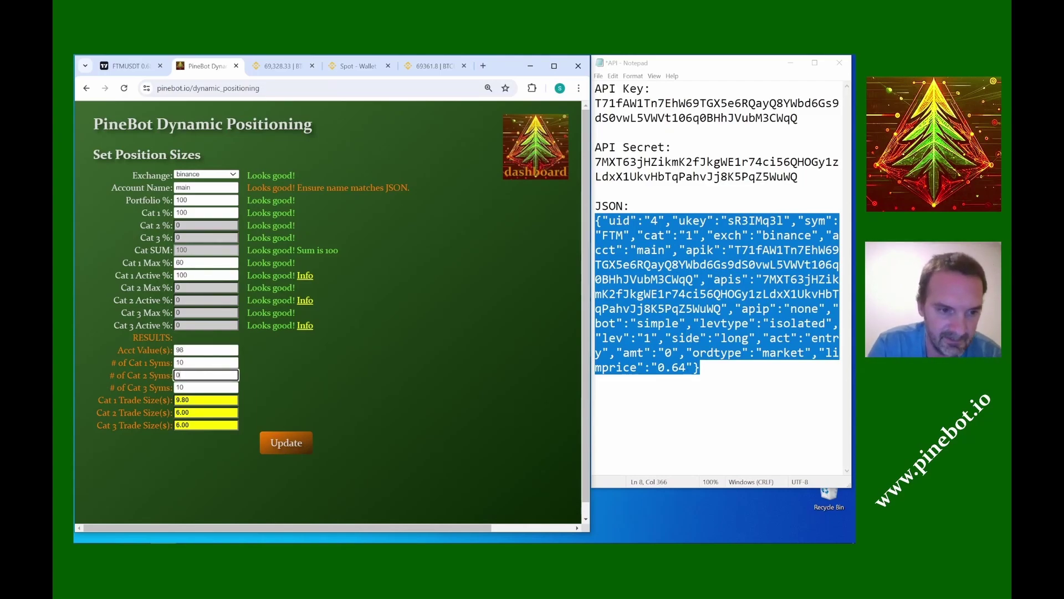
pyautogui.press('Tab')
pyautogui.write('1')
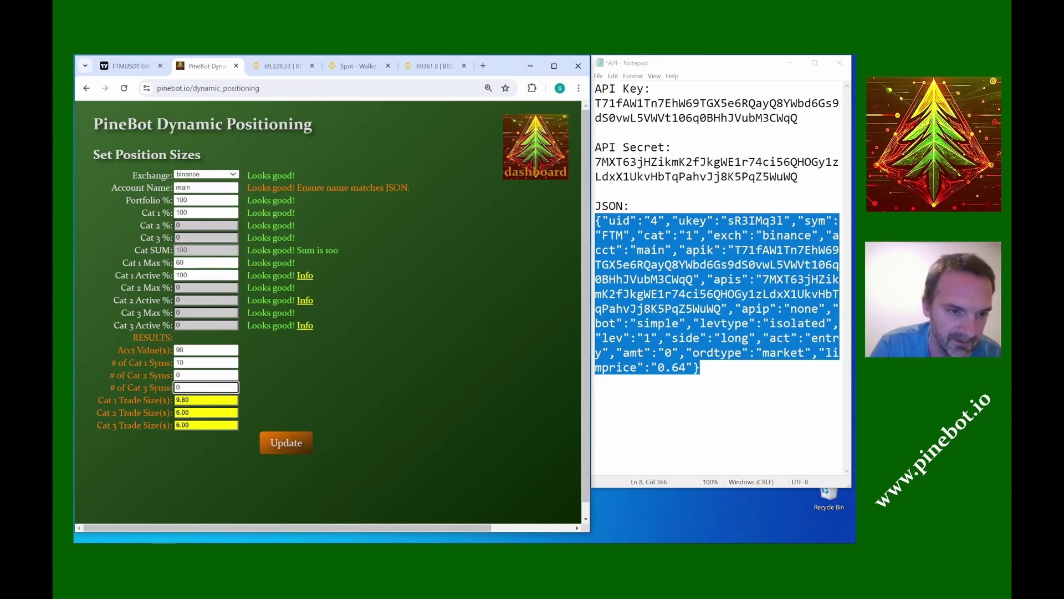
# Step: Set one Cat 1 symbol and Acct Value 100, giving a Cat 1 Trade Size of 60.00
pyautogui.click(183, 362)
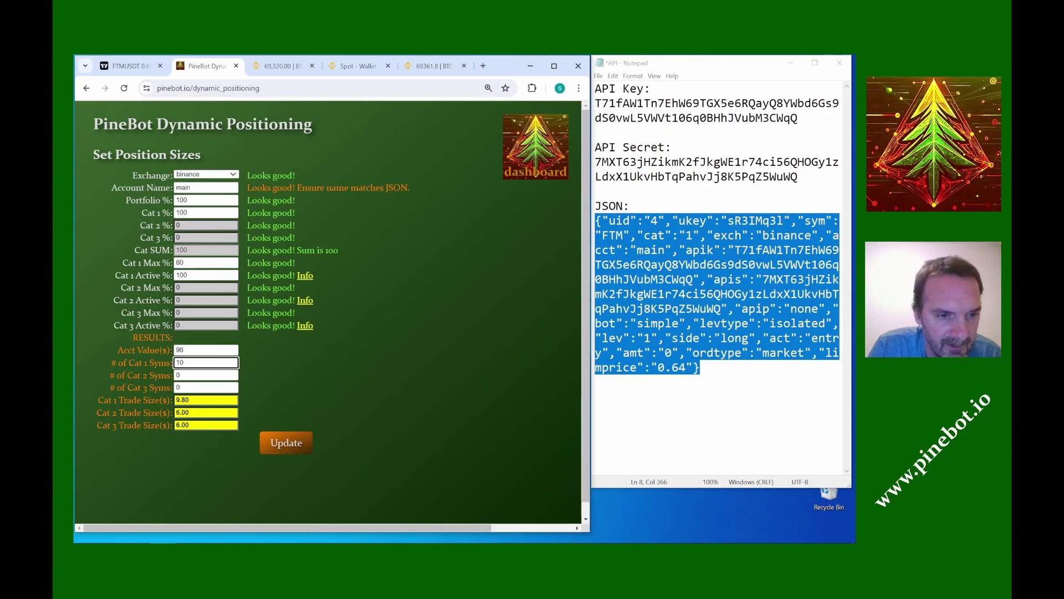
pyautogui.press('BackSpace')
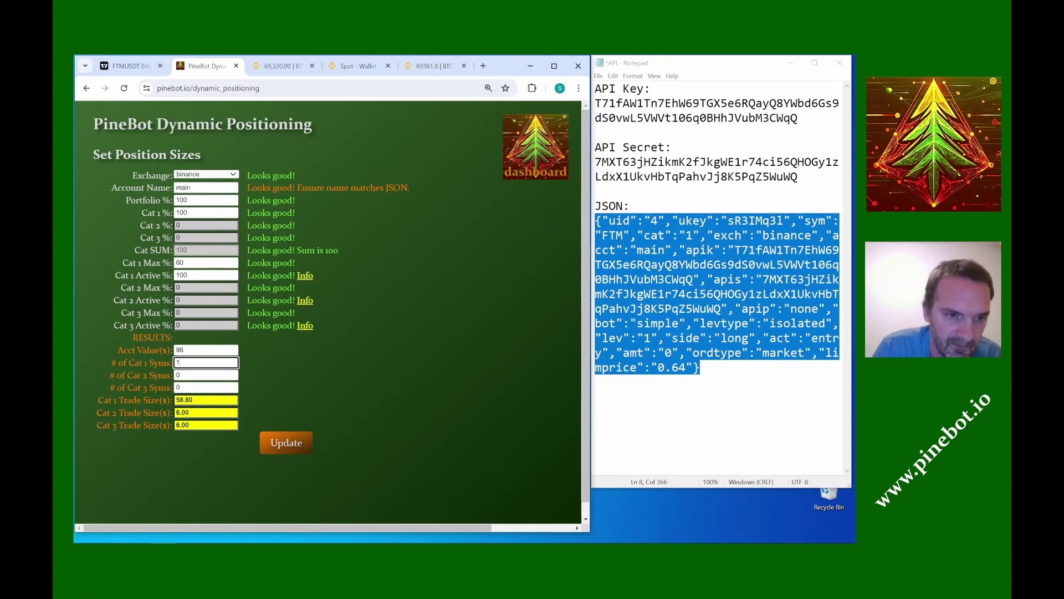
pyautogui.hotkey('shift', 'Tab')
pyautogui.write('100')
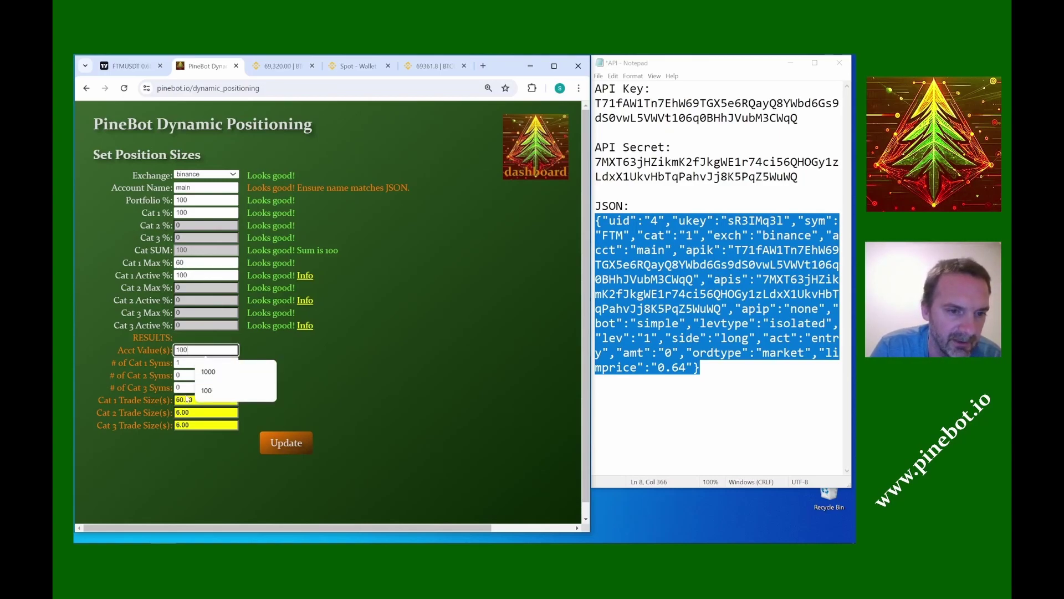
pyautogui.click(206, 400)
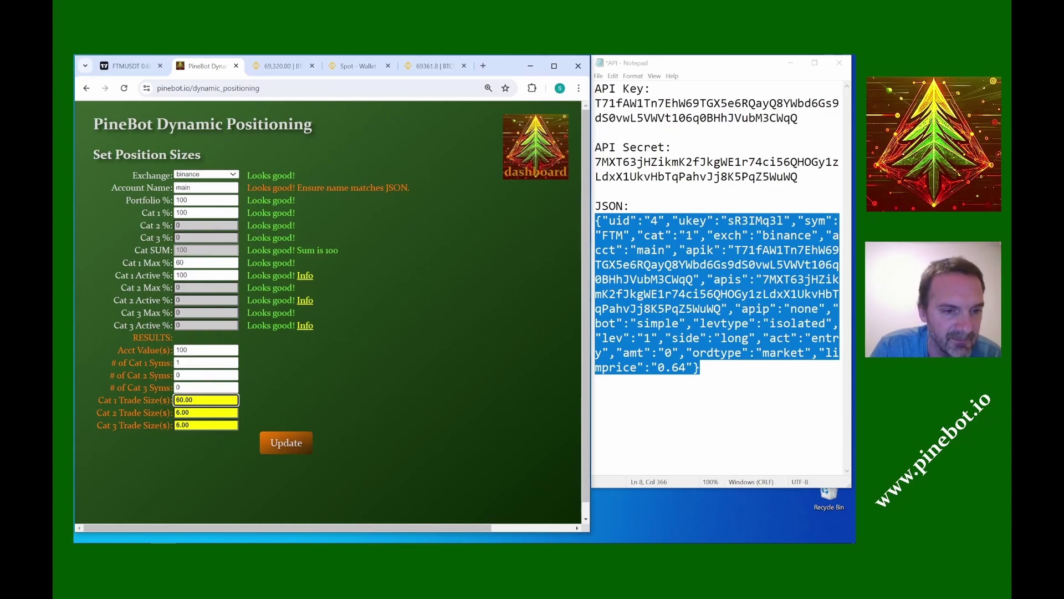
pyautogui.click(187, 362)
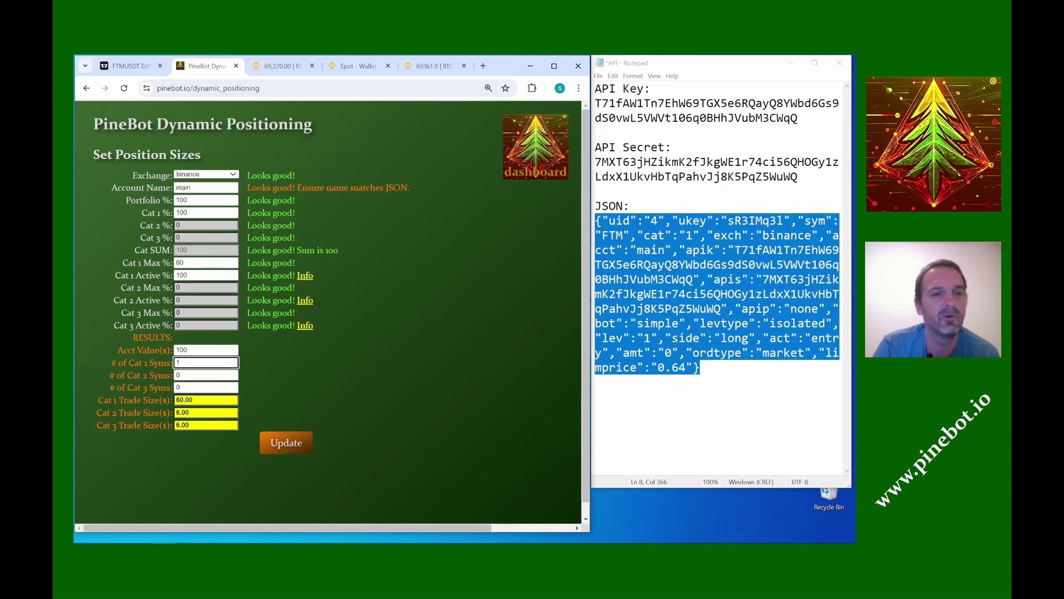
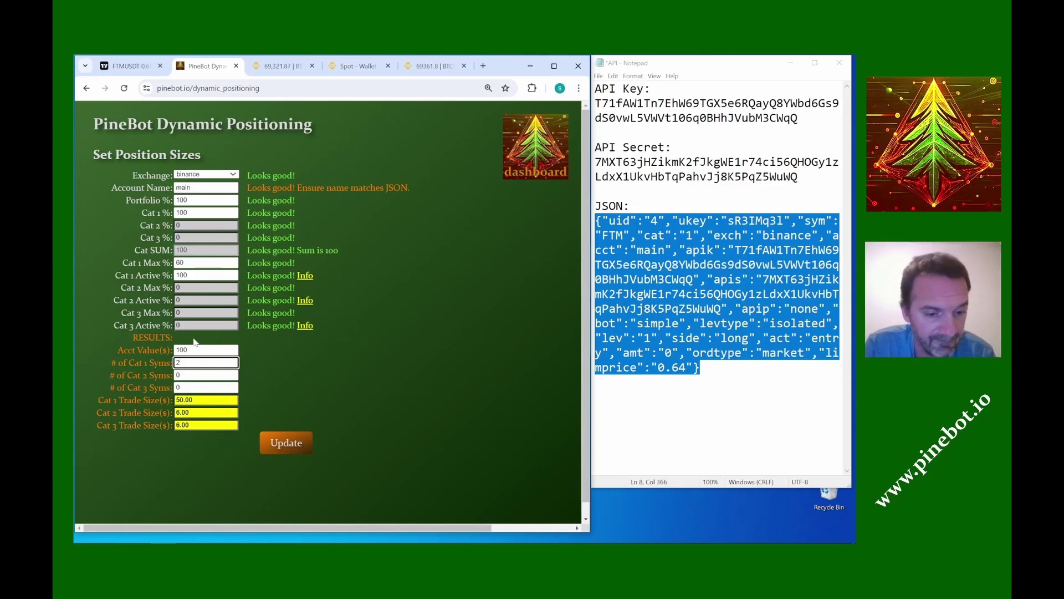
# Step: Enter 2 as the number of Cat 1 symbols, making the Cat 1 Trade Size 50.00
pyautogui.write('4')
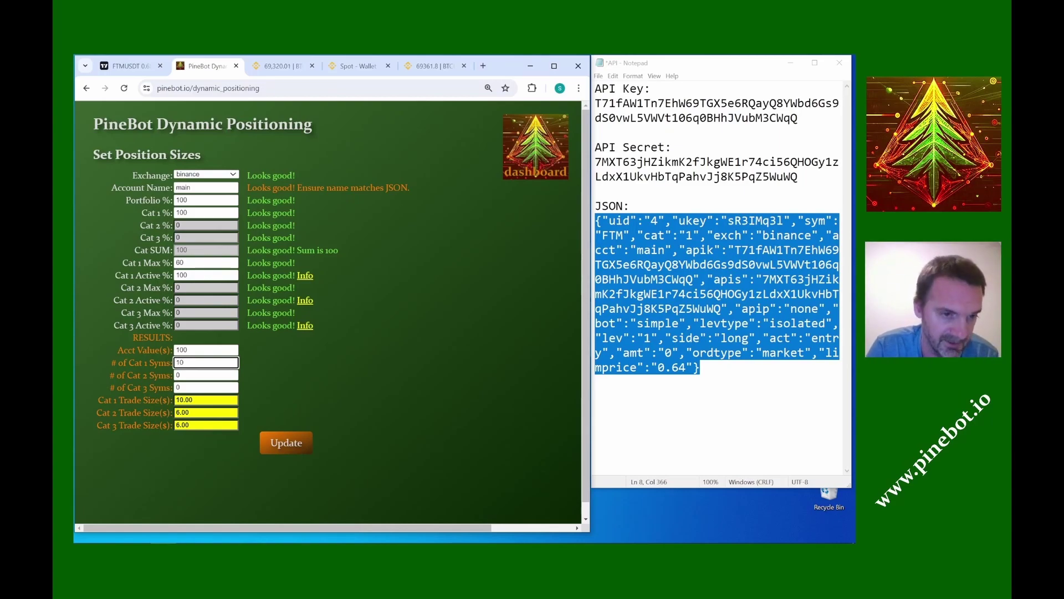
pyautogui.write('2')
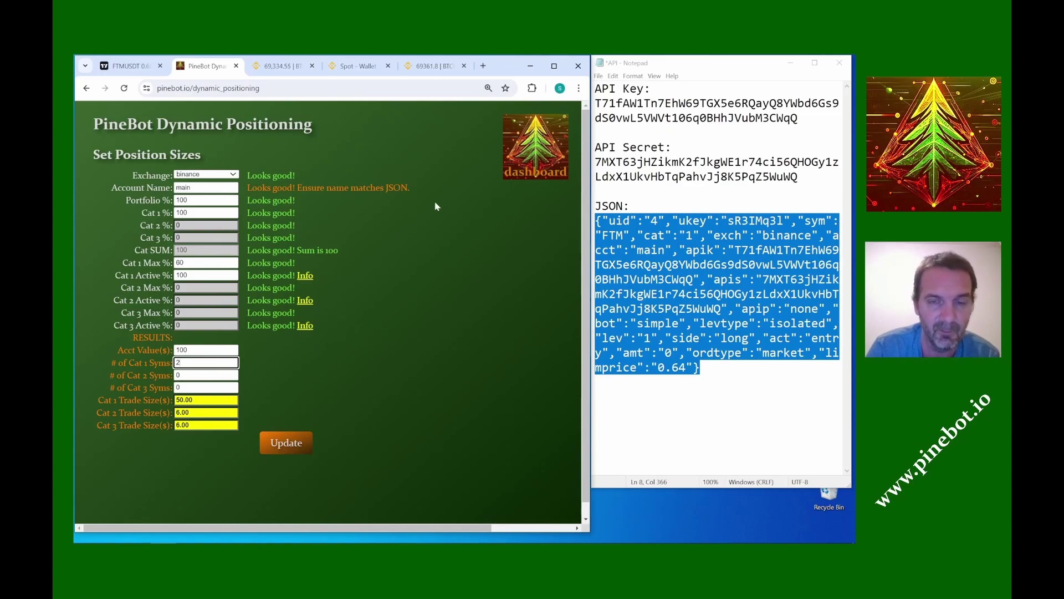
# Step: Review the registered Symbol List, then go from the dashboard to the JSON Builder
pyautogui.click(530, 169)
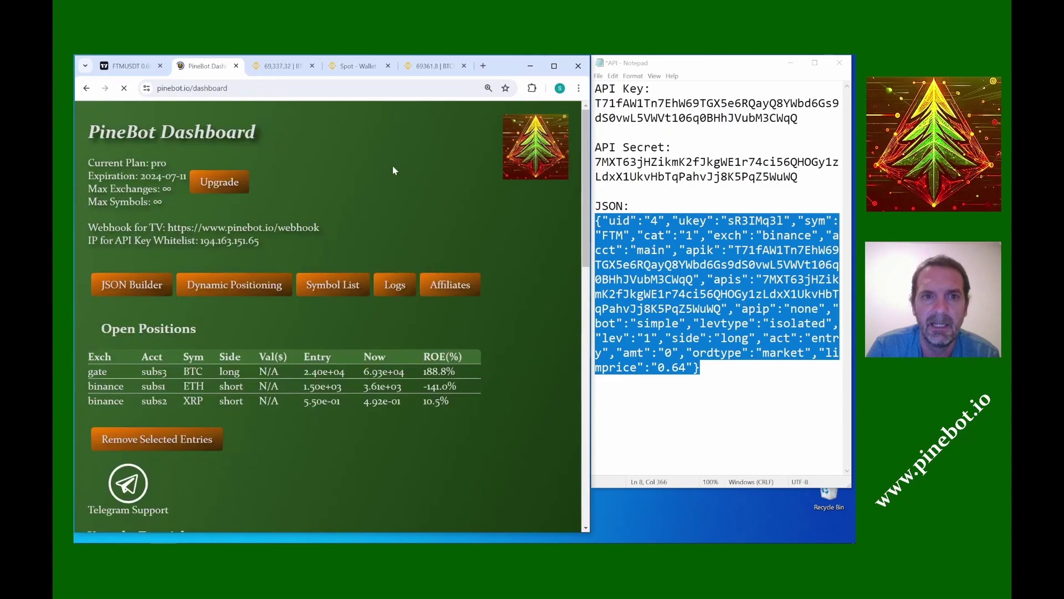
pyautogui.click(326, 286)
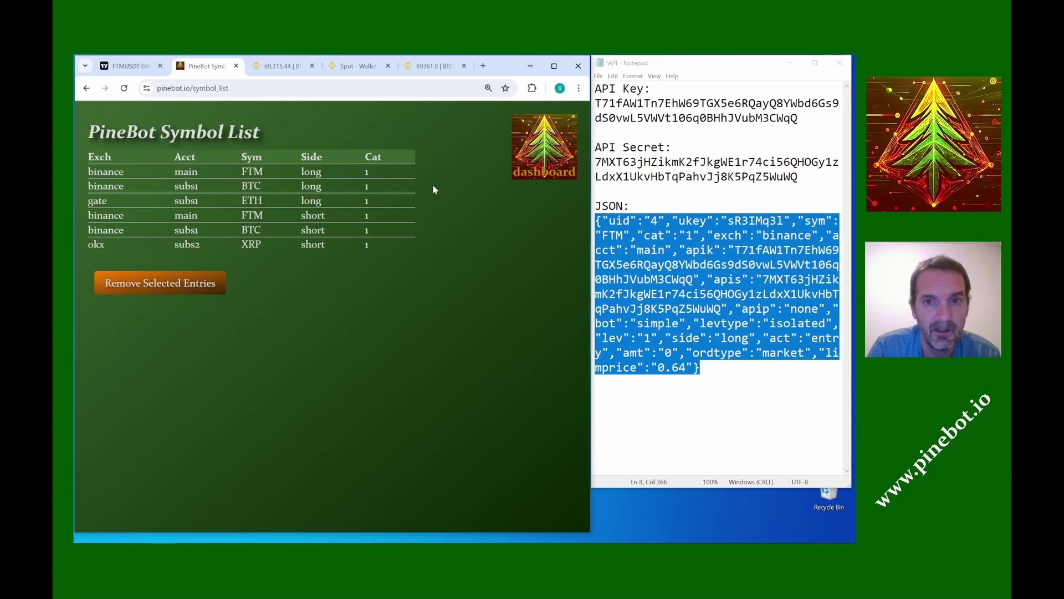
pyautogui.click(531, 170)
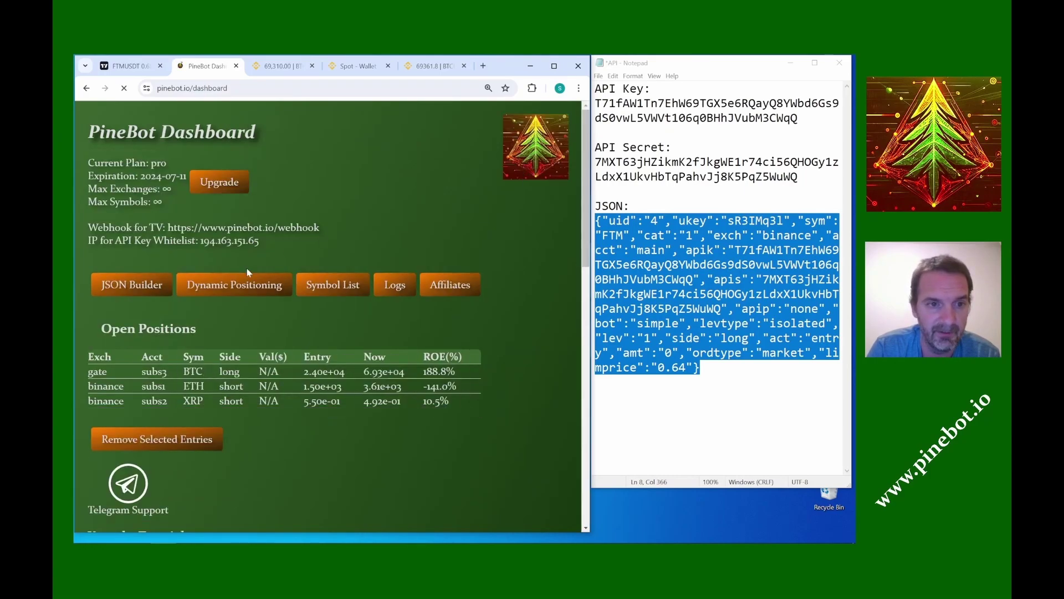
pyautogui.click(130, 285)
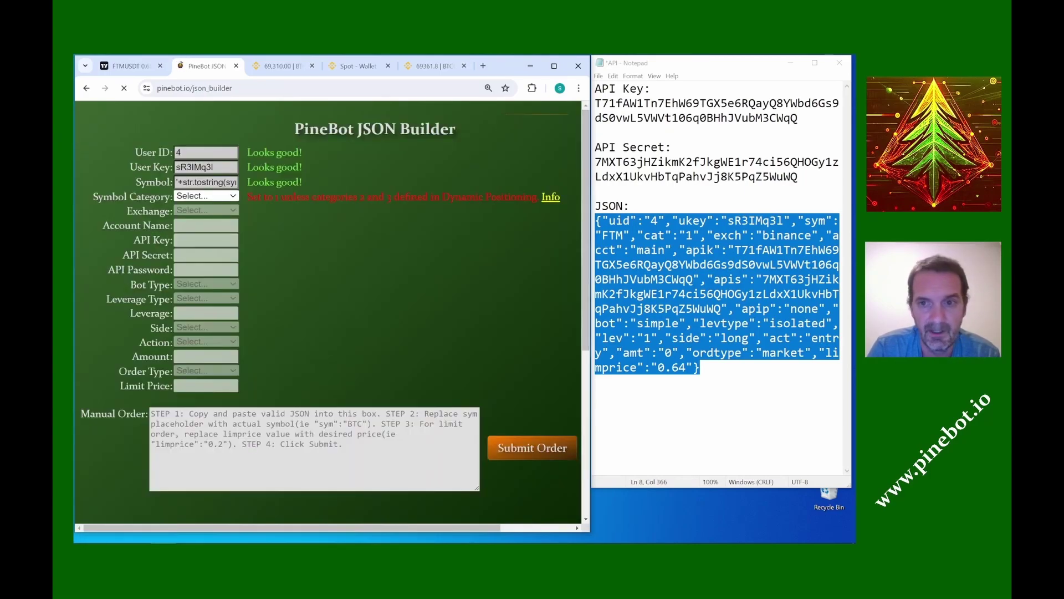
# Step: Paste the saved order JSON into Manual Order, change the symbol from FTM to BTC, and submit it
pyautogui.click(602, 221)
pyautogui.moveTo(596, 221); pyautogui.dragTo(700, 367)
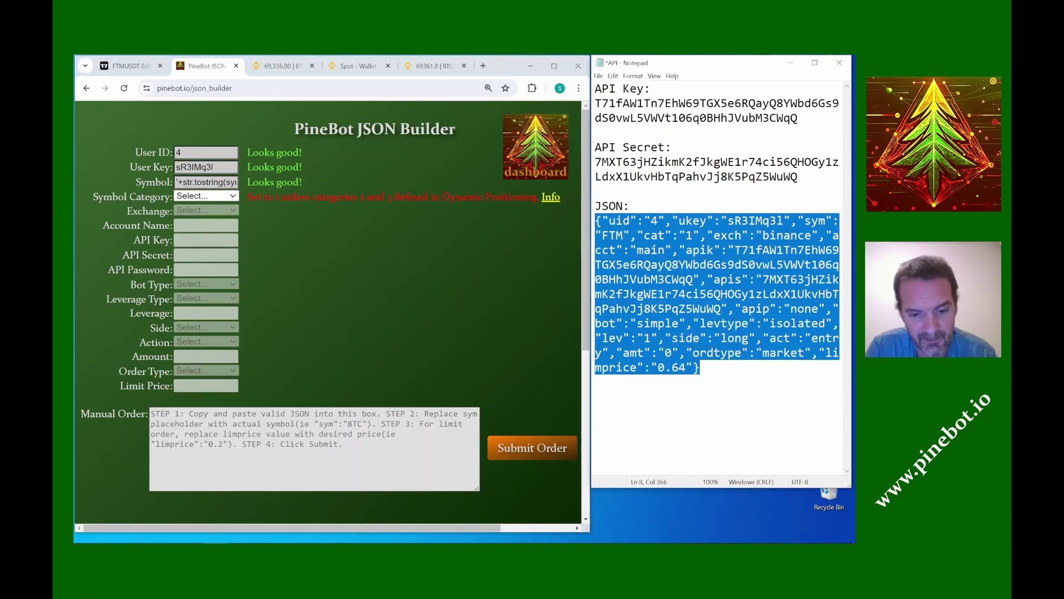
pyautogui.click(255, 449)
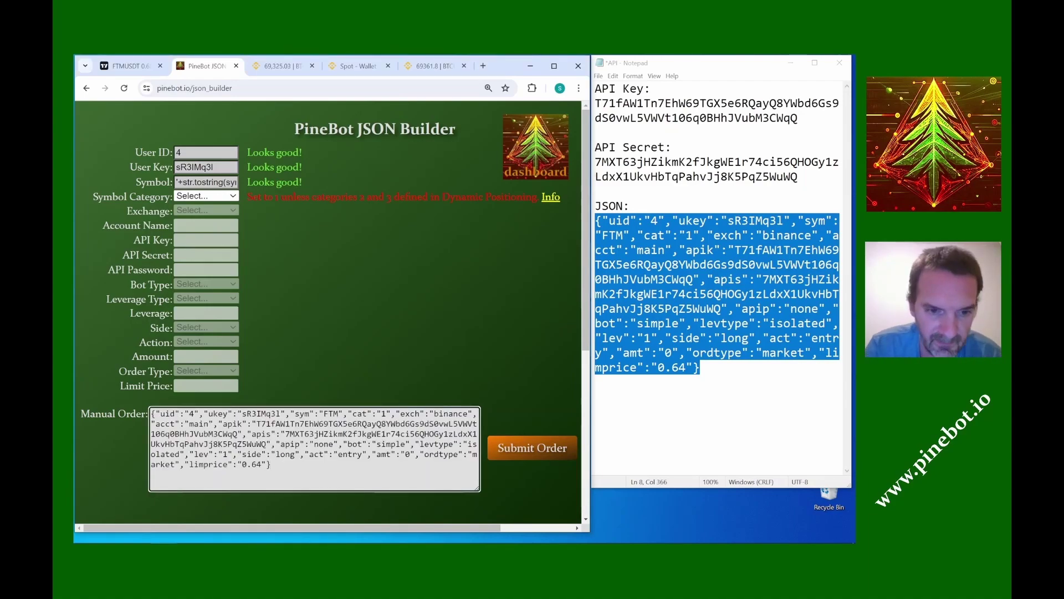
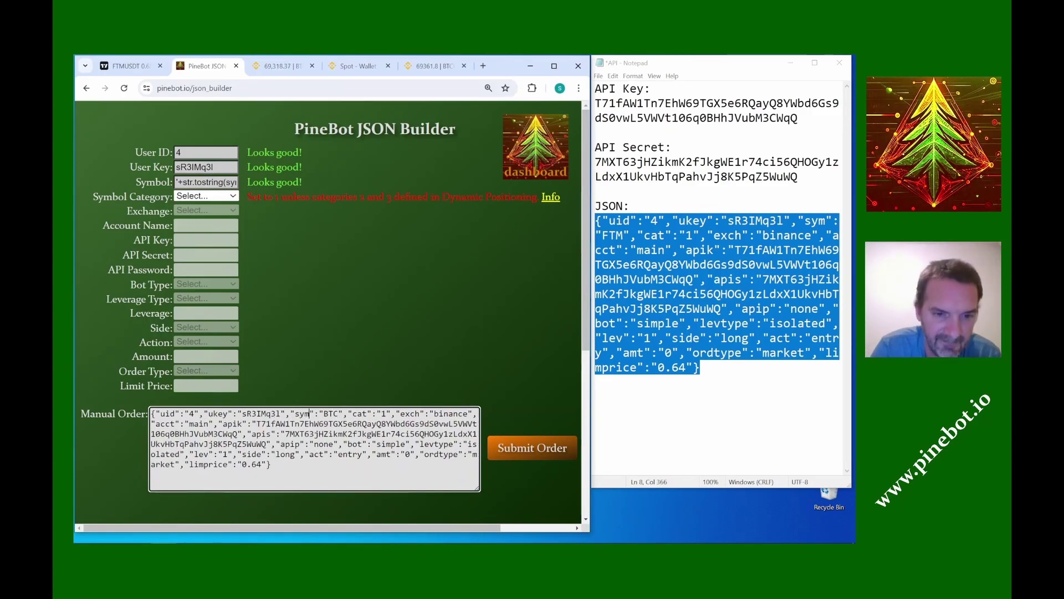
pyautogui.click(320, 413)
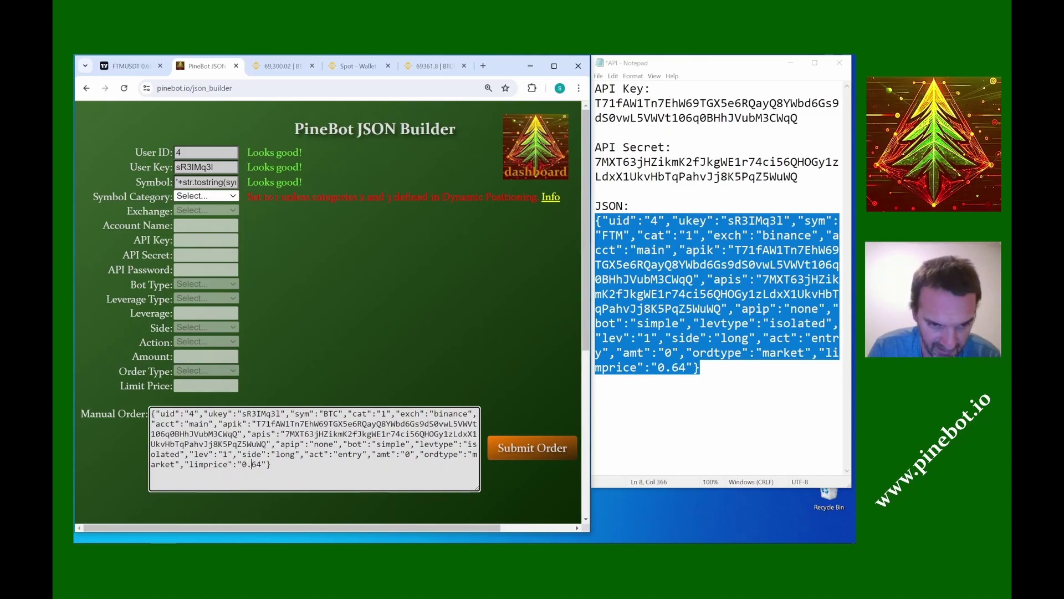
pyautogui.click(522, 448)
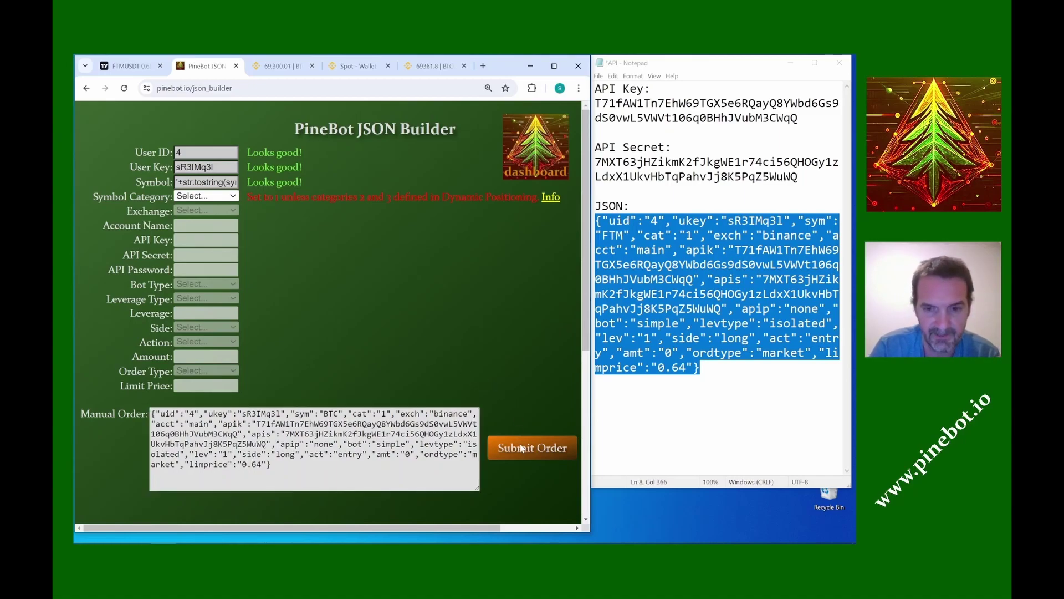
pyautogui.click(422, 155)
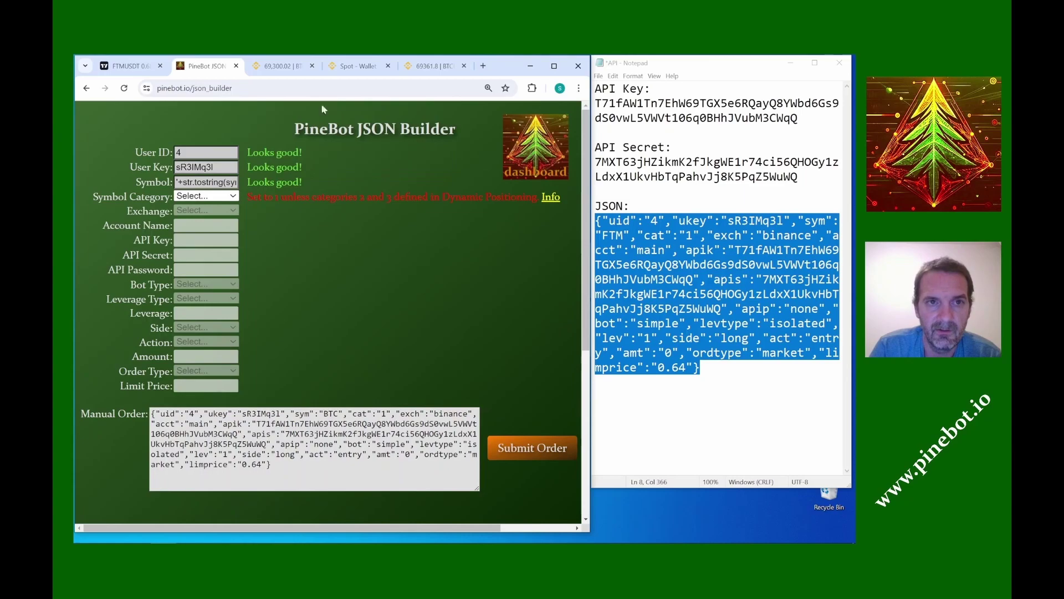
# Step: Reload the Binance Spot wallet to see 0.00068931 BTC alongside 50.14 USDT
pyautogui.click(355, 65)
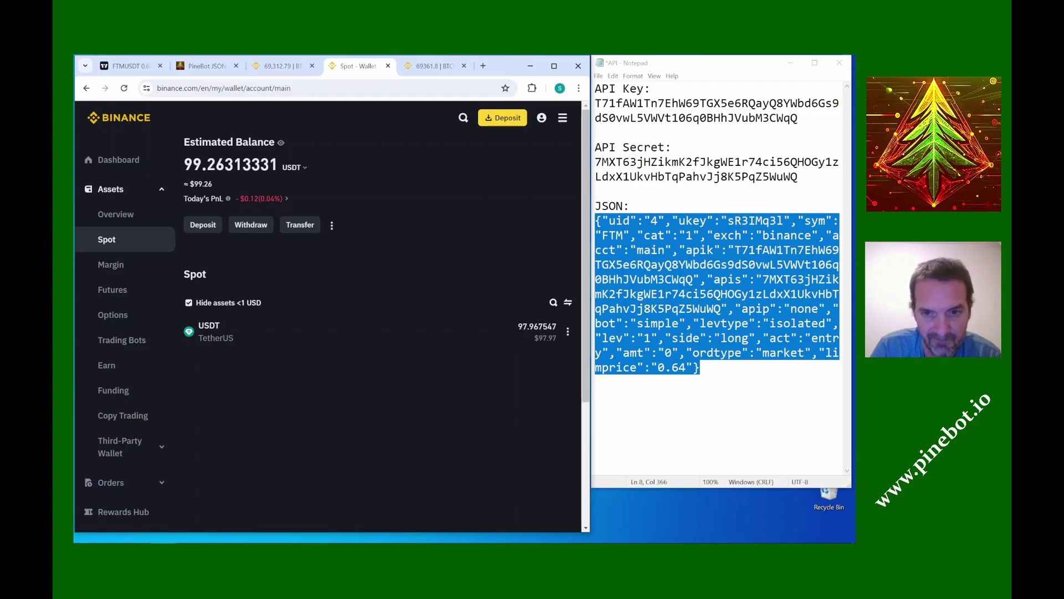
pyautogui.click(124, 88)
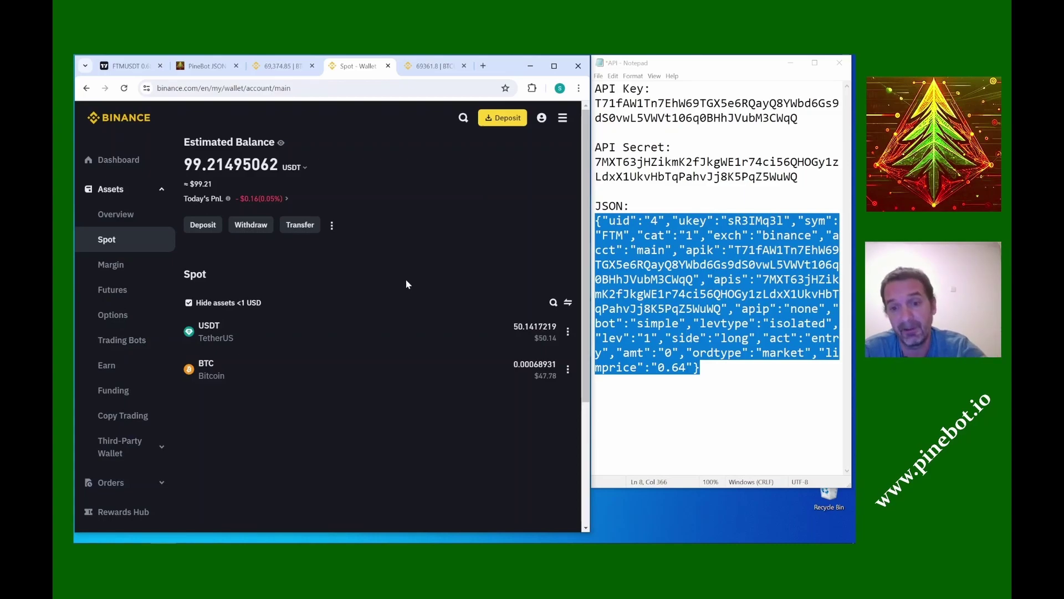
# Step: Change the Manual Order symbol from BTC to LTC and submit the order
pyautogui.click(206, 66)
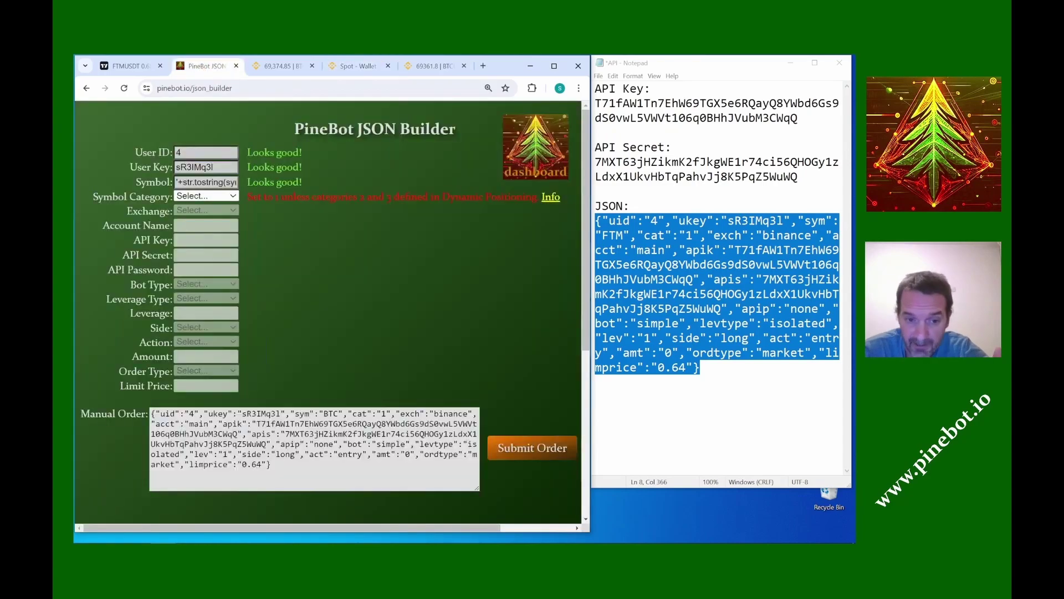
pyautogui.doubleClick(332, 414)
pyautogui.press('BackSpace')
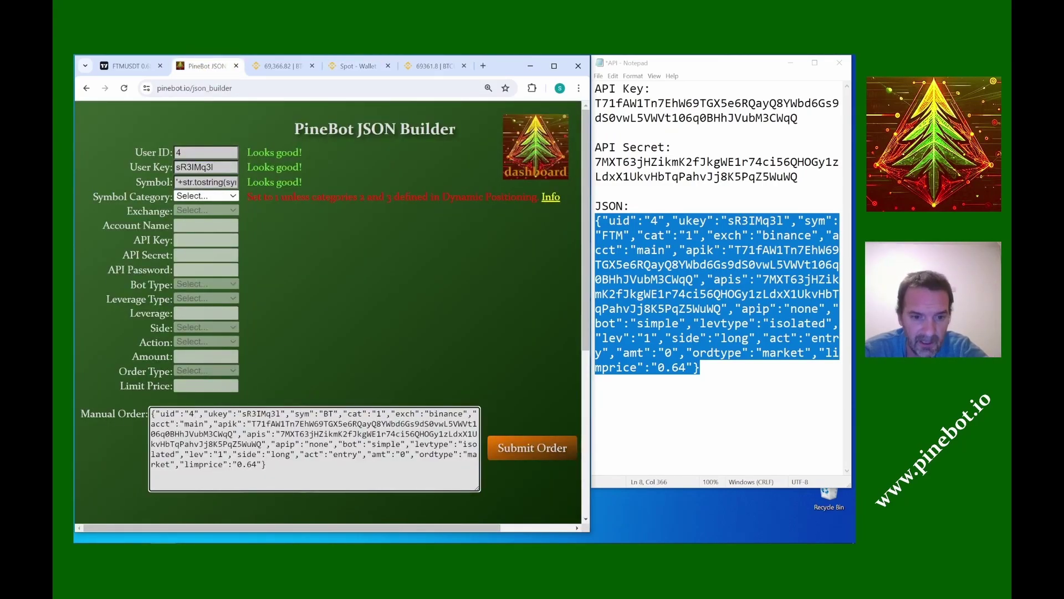
pyautogui.write('LTC')
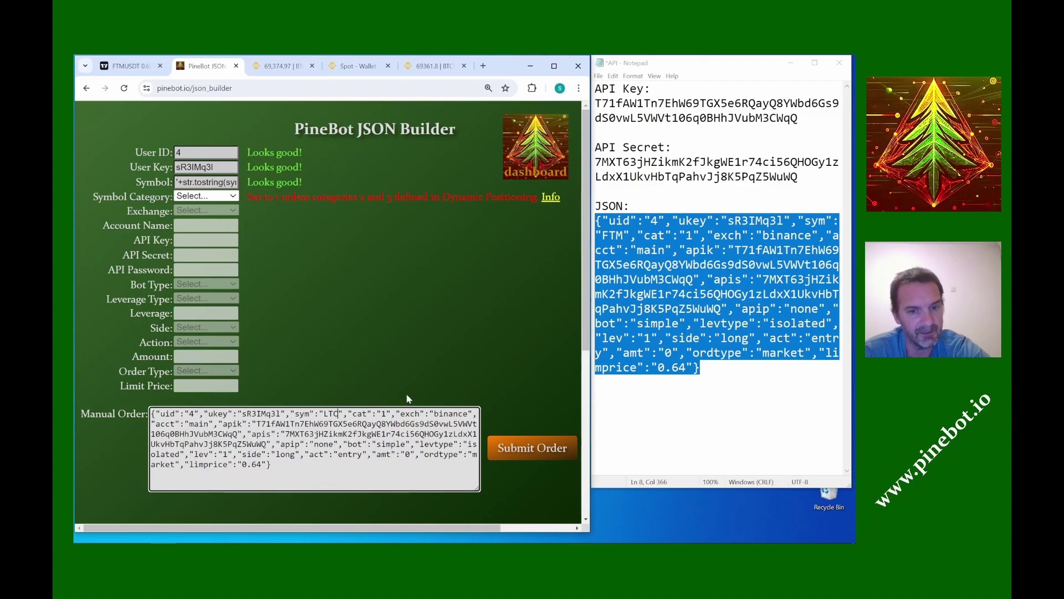
pyautogui.click(519, 452)
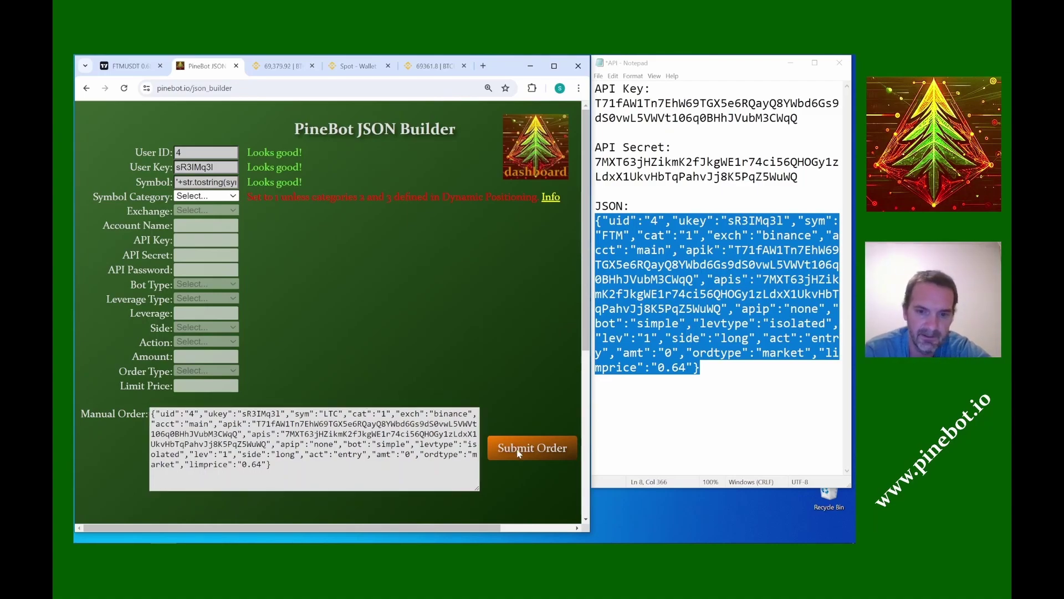
pyautogui.click(344, 69)
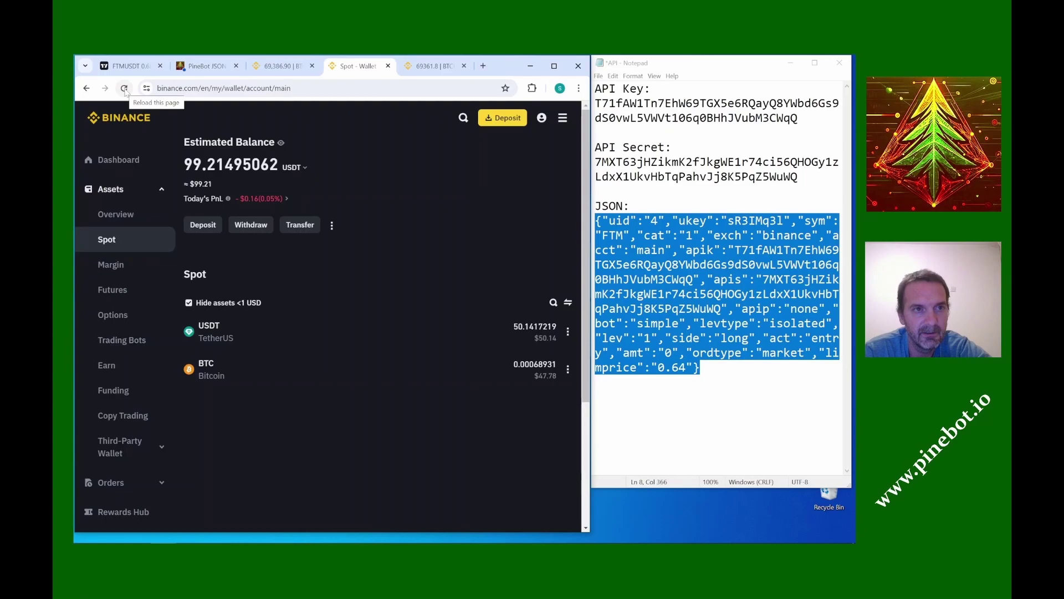
# Step: Reload the Binance Spot wallet to check for the new 0.4081952 LTC holding
pyautogui.click(125, 89)
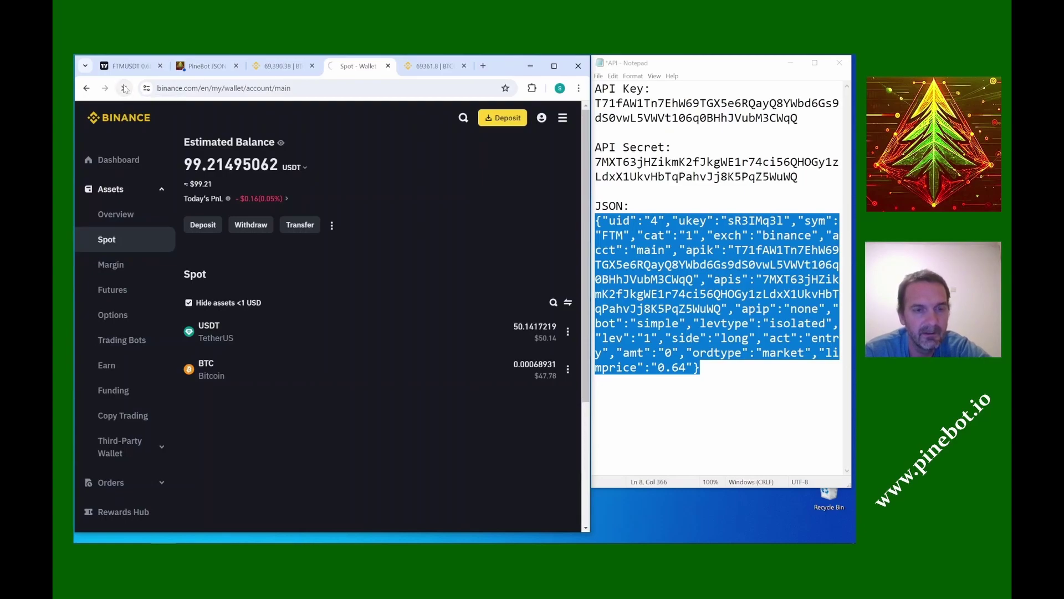